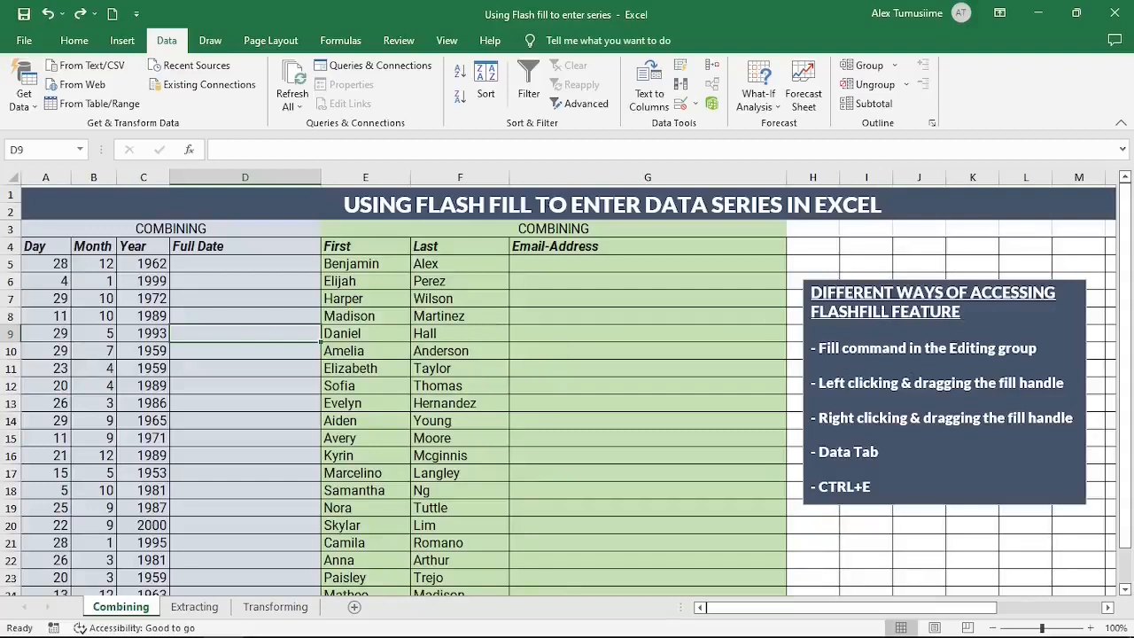
Step: Open the Home ribbon's Fill list, then close it without filling anything
click(75, 41)
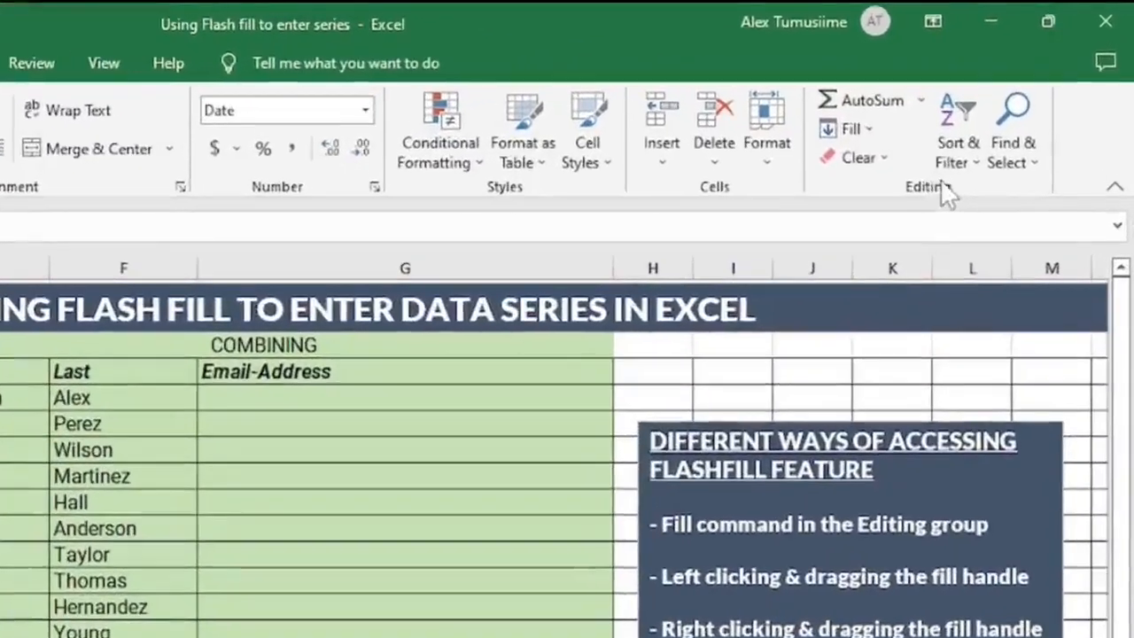
click(865, 129)
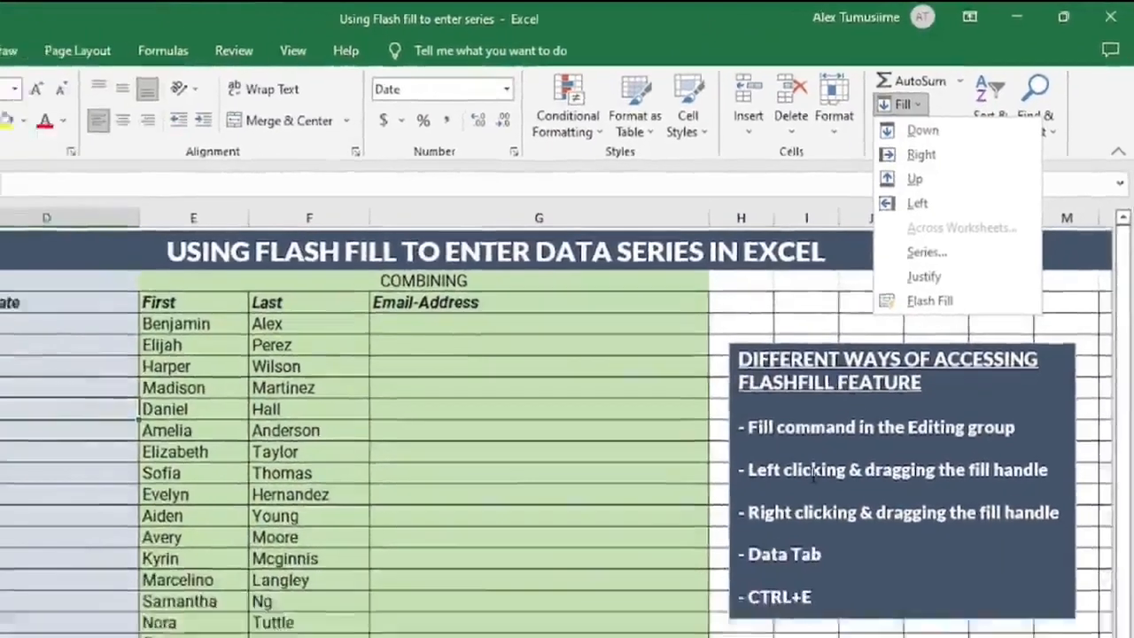
click(742, 578)
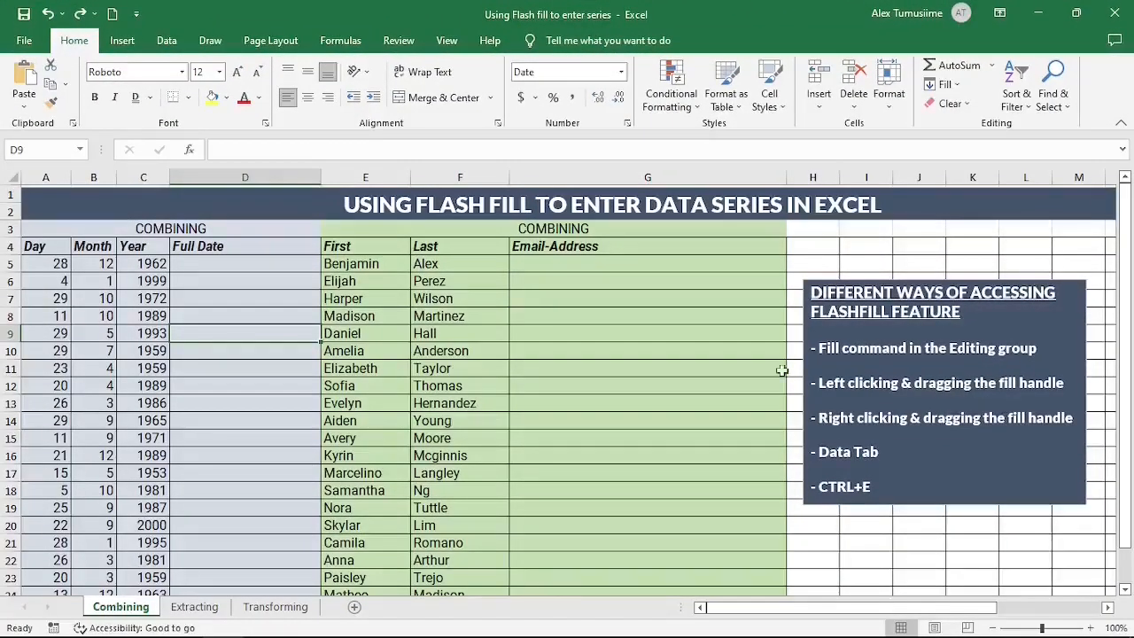
Step: Copy the F5 last name down to F16, undo it, and dismiss the fill choices
click(486, 266)
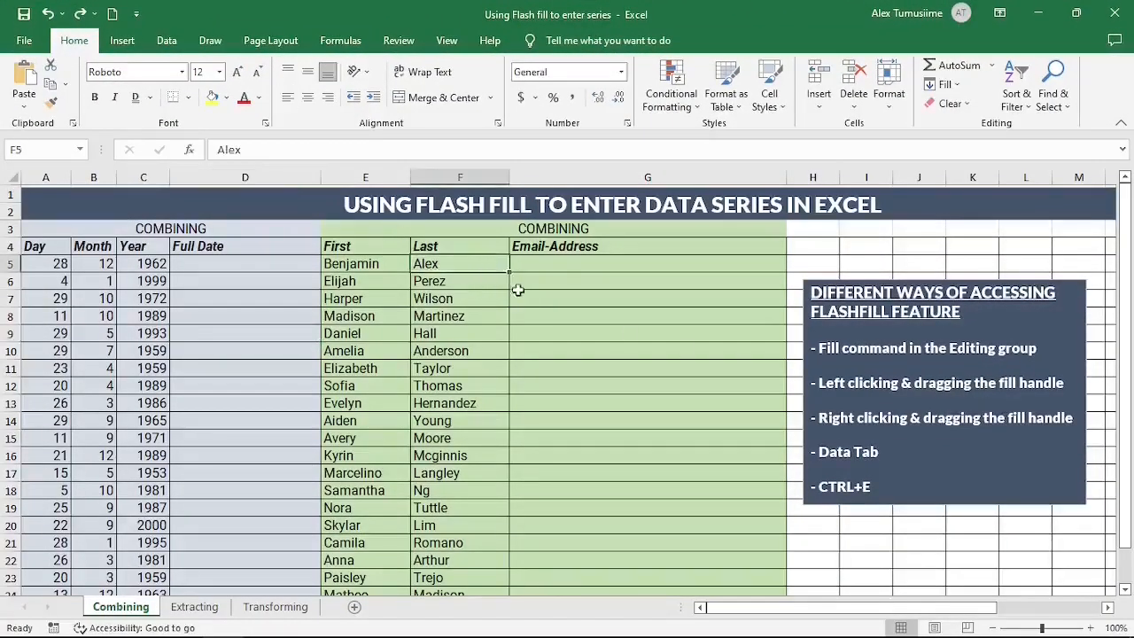
drag(510, 273, 508, 468)
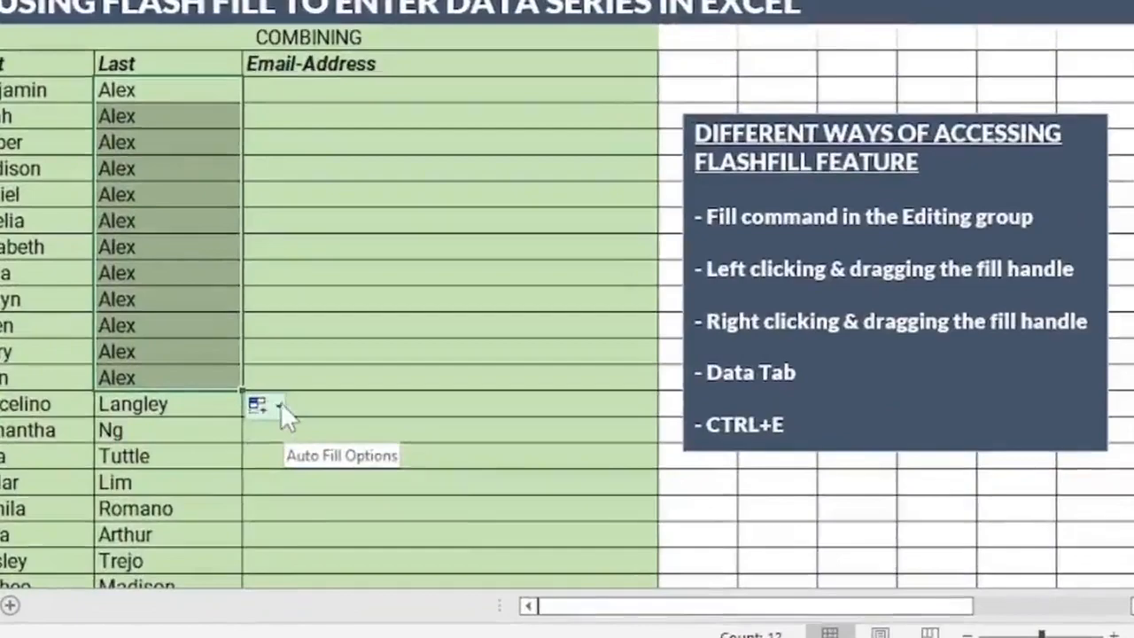
click(279, 406)
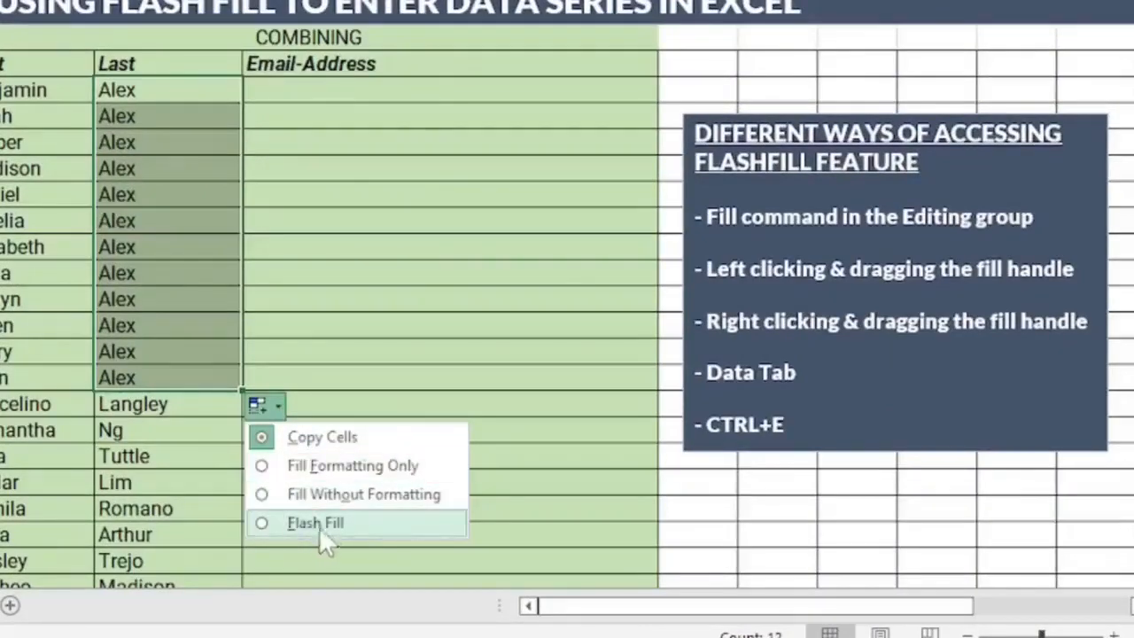
key(ctrl+z)
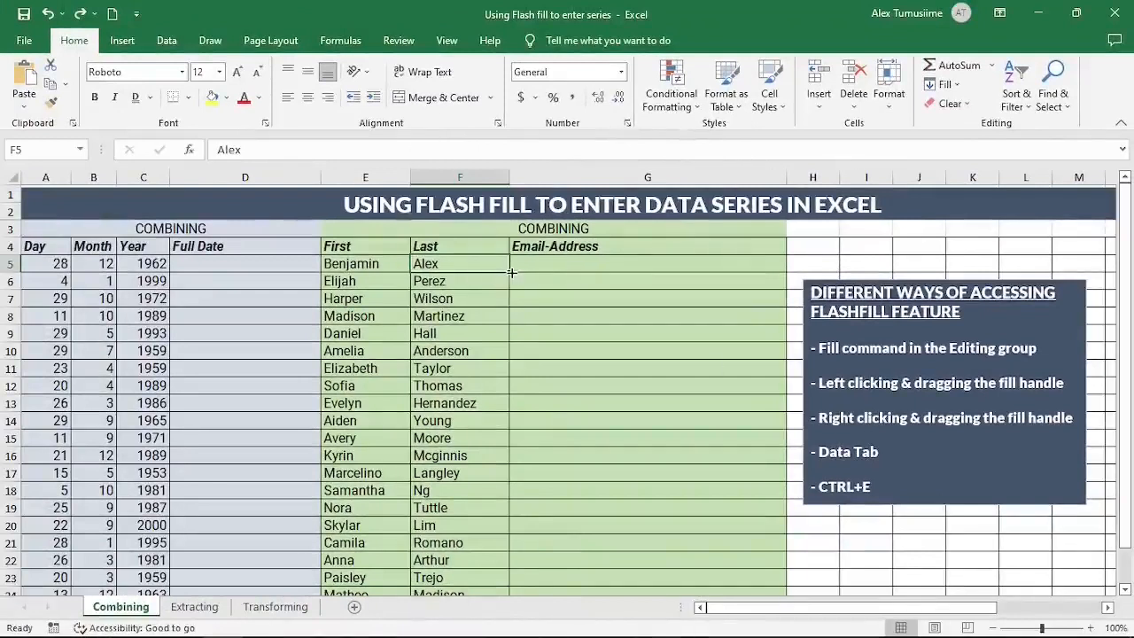
drag(511, 273, 513, 466)
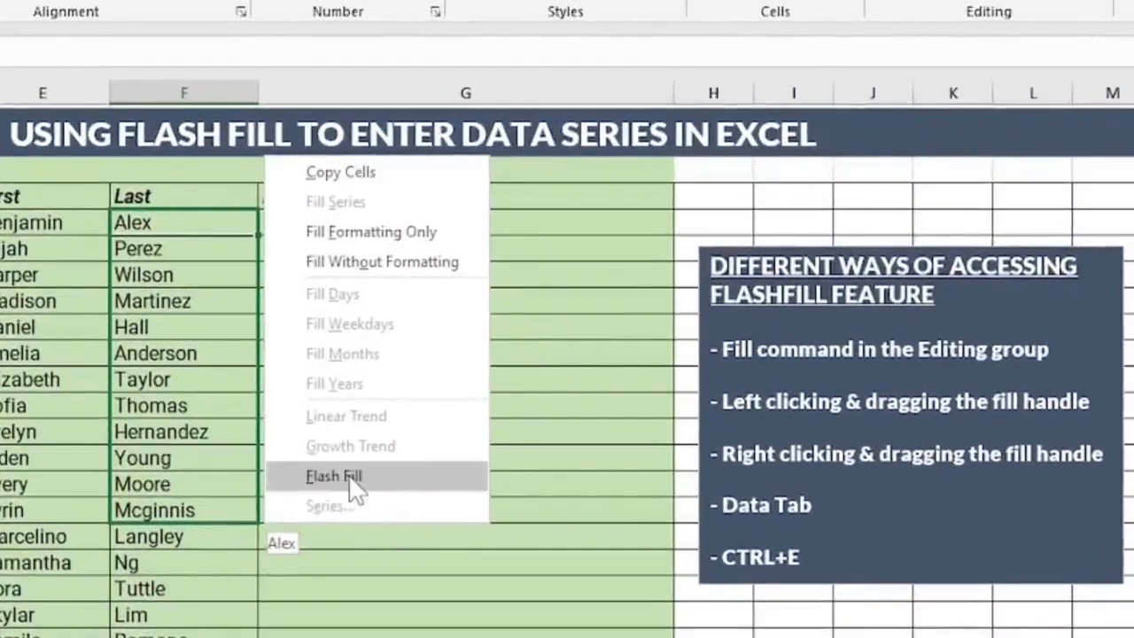
key(Escape)
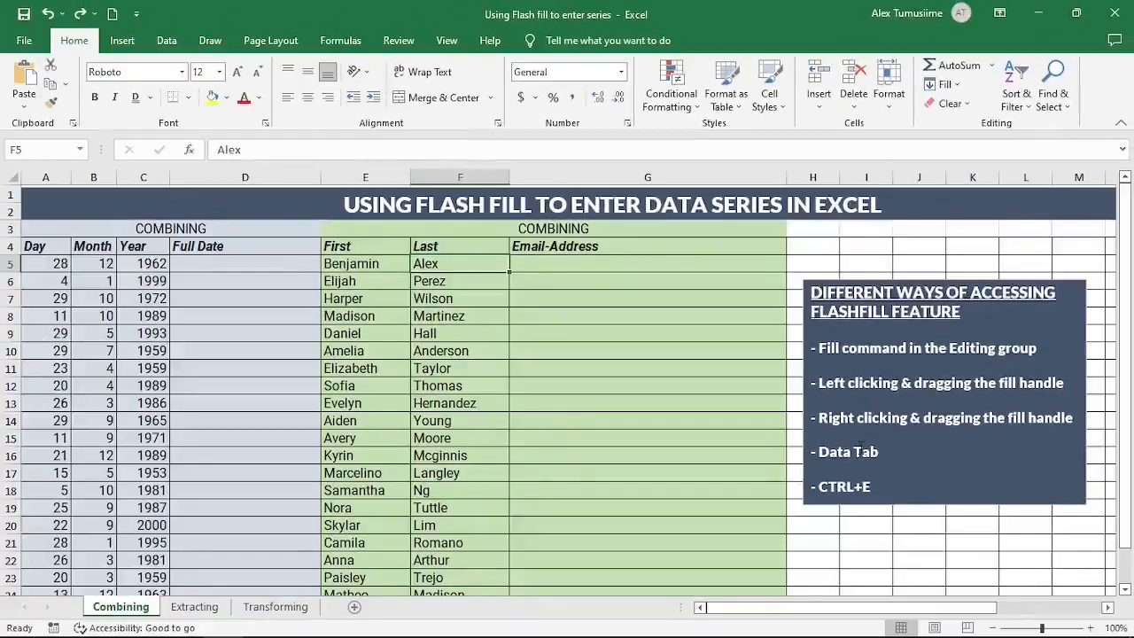
Step: Look at the Data tab and the Extracting and Transforming sheets, then return to Combining
click(167, 41)
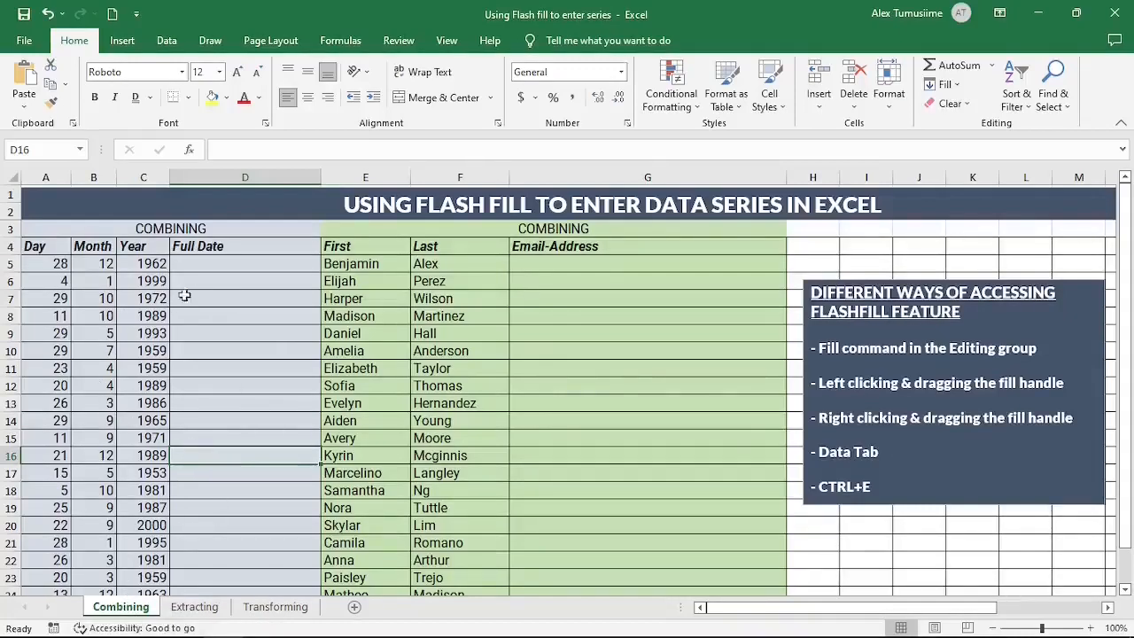
click(194, 607)
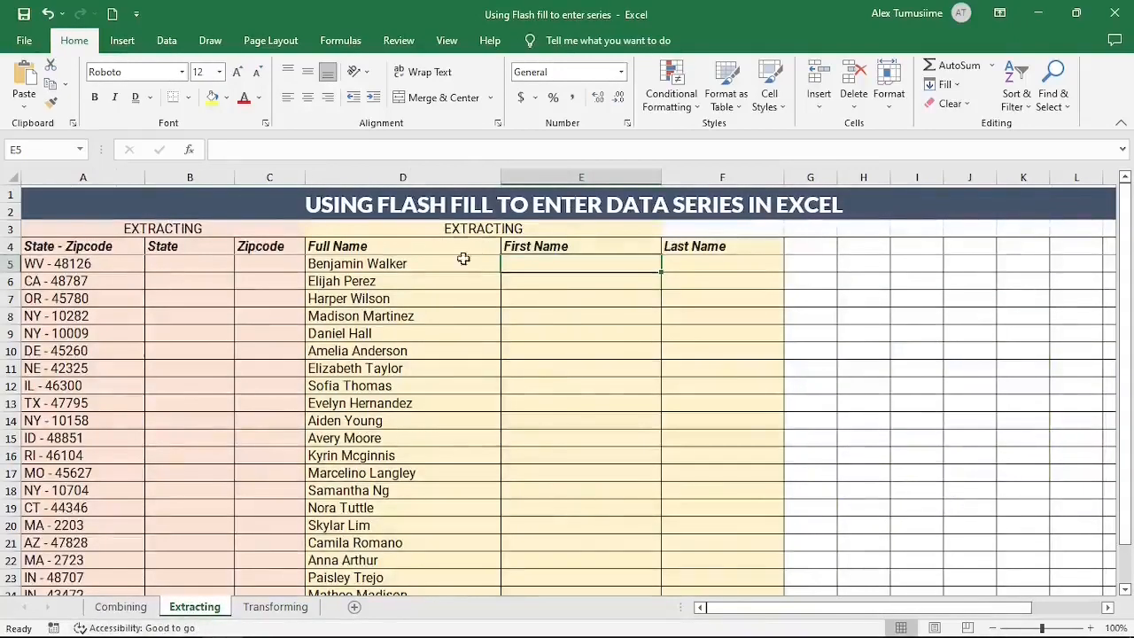
click(273, 607)
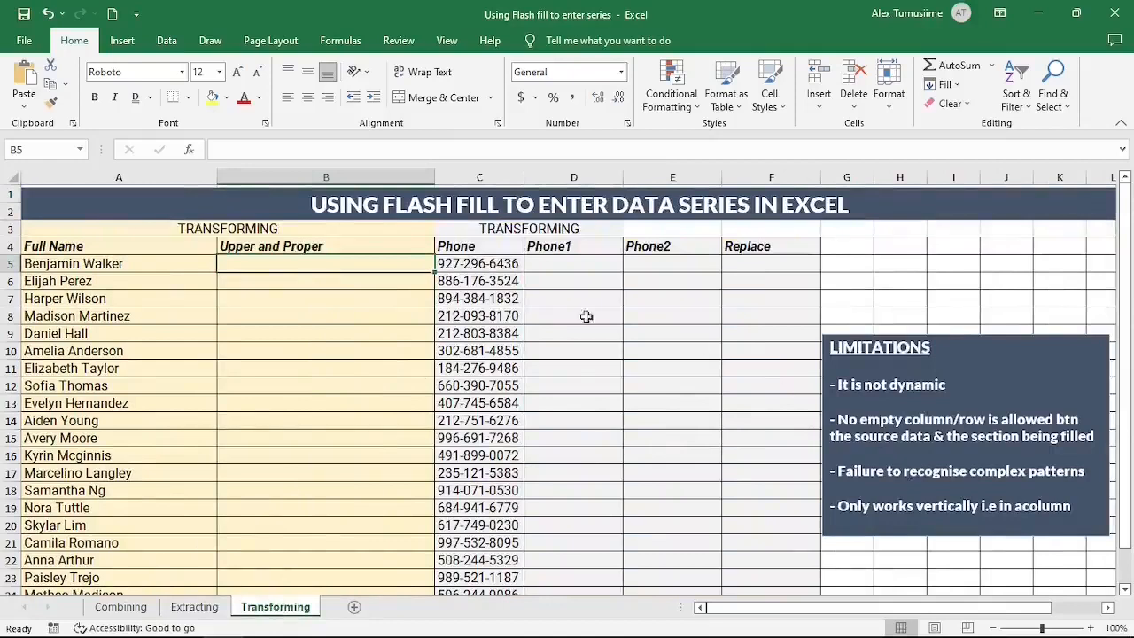
key(ctrl+Page_Up)
key(ctrl+Page_Up)
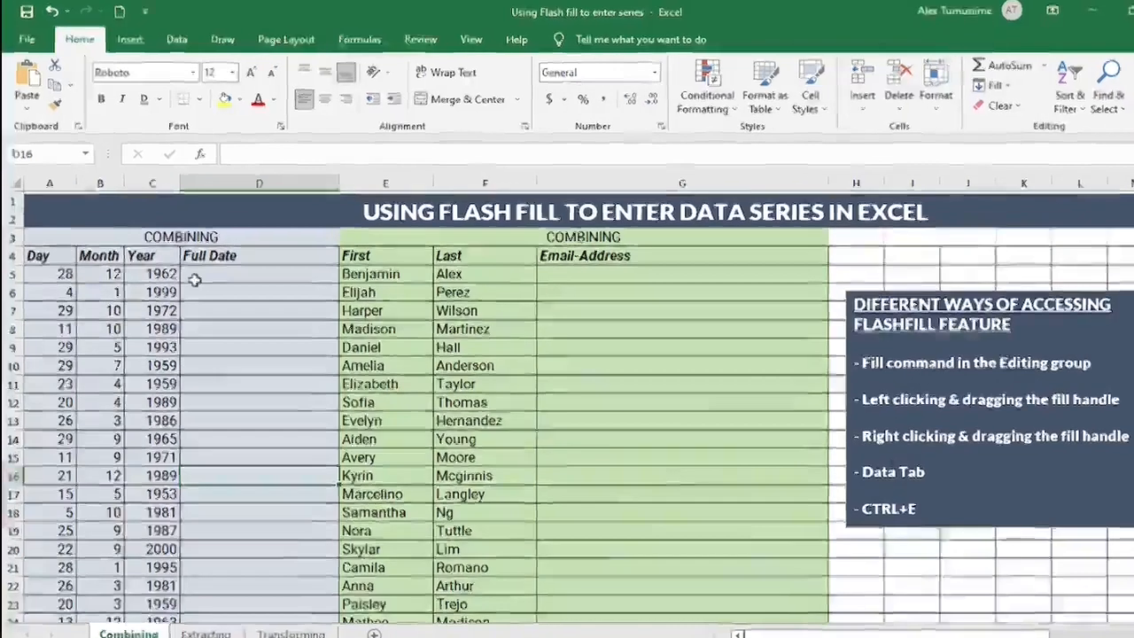
Step: Enter 28/12/1962 in D5 as the first Full Date
double_click(205, 265)
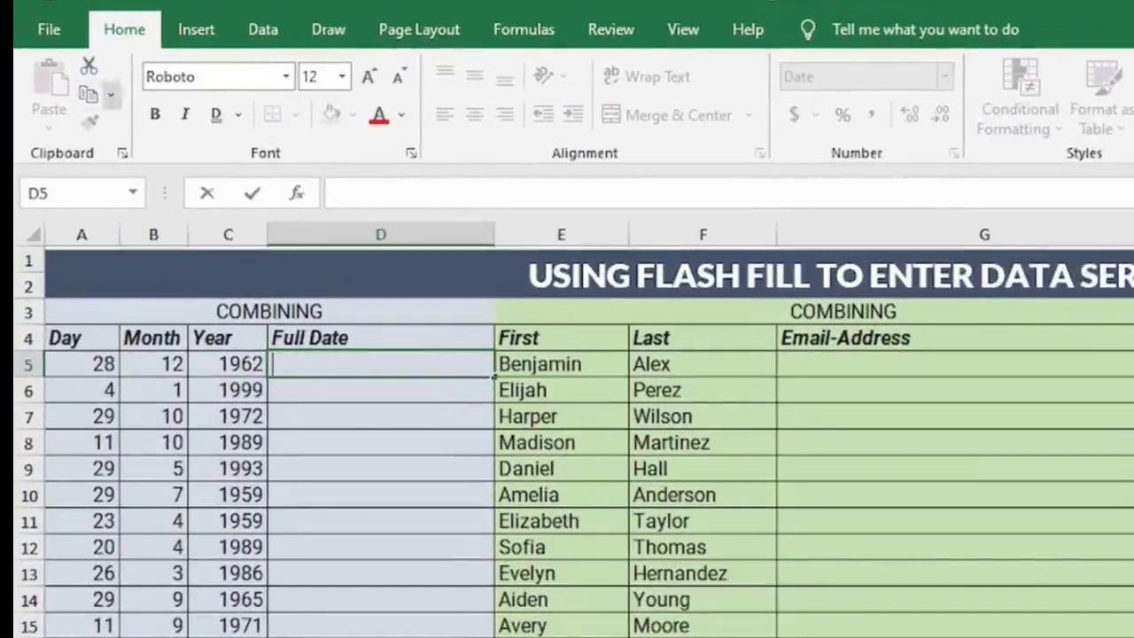
click(329, 419)
click(322, 359)
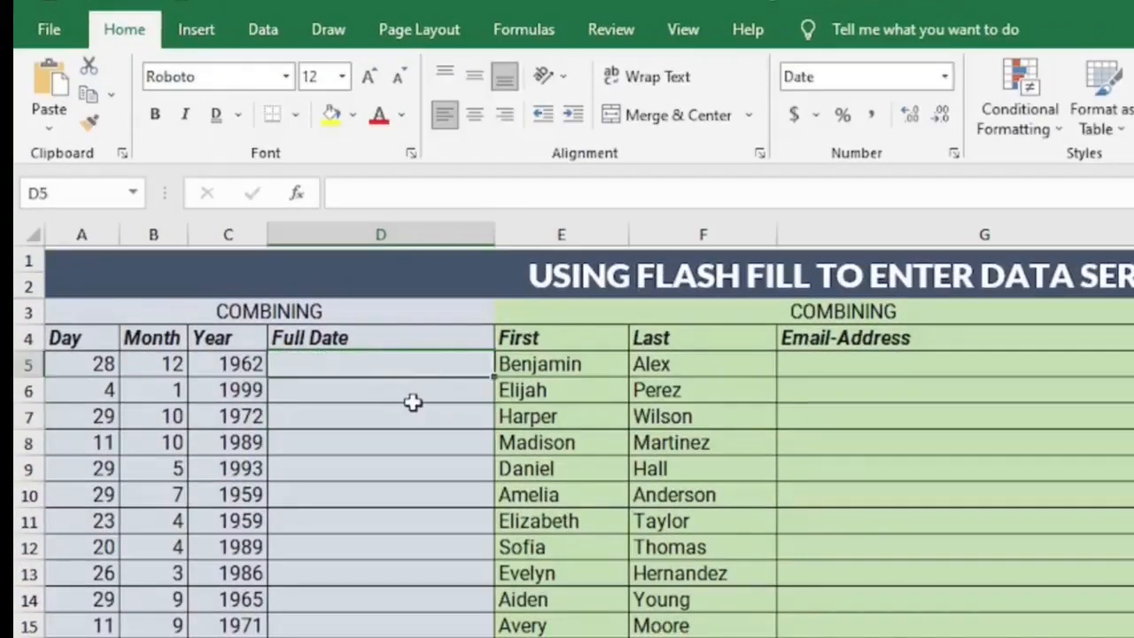
text(28)
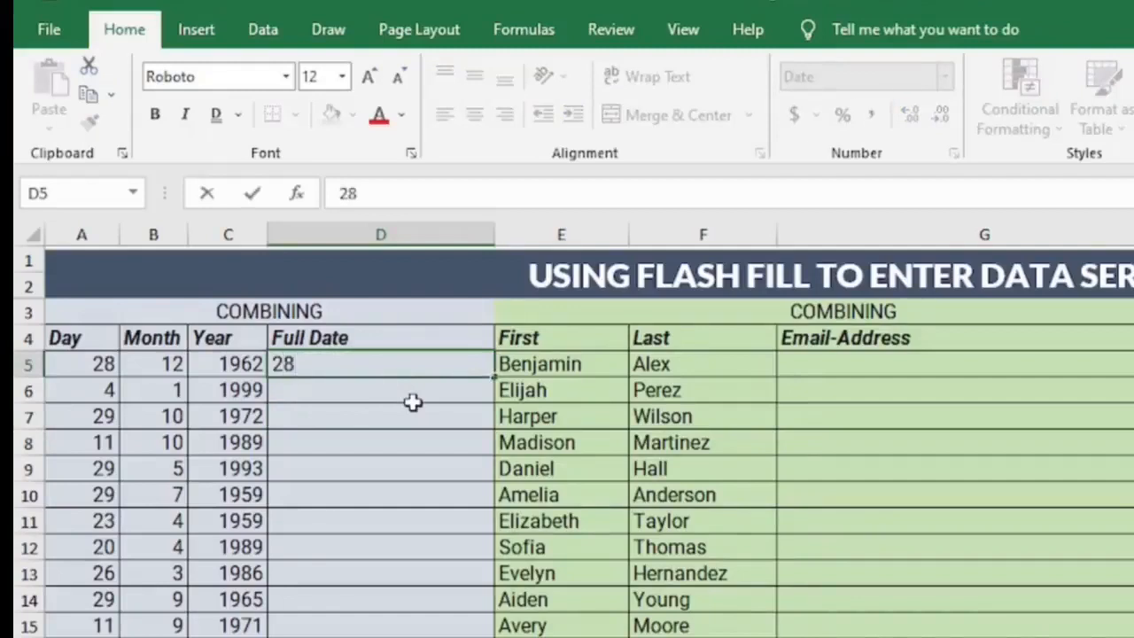
text(/12/19)
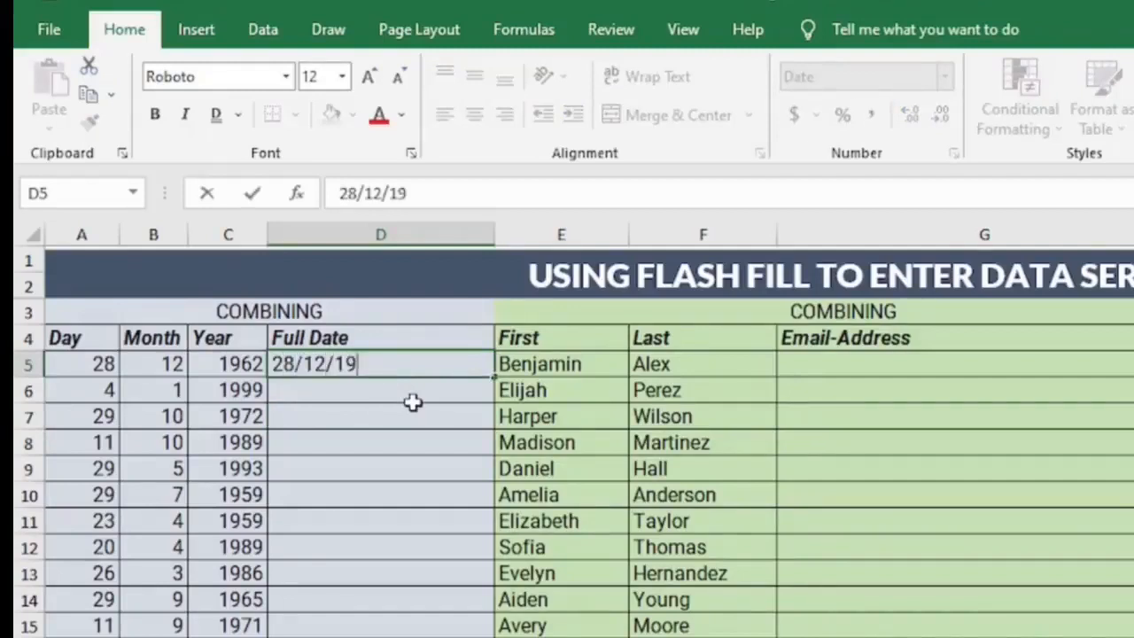
text(62)
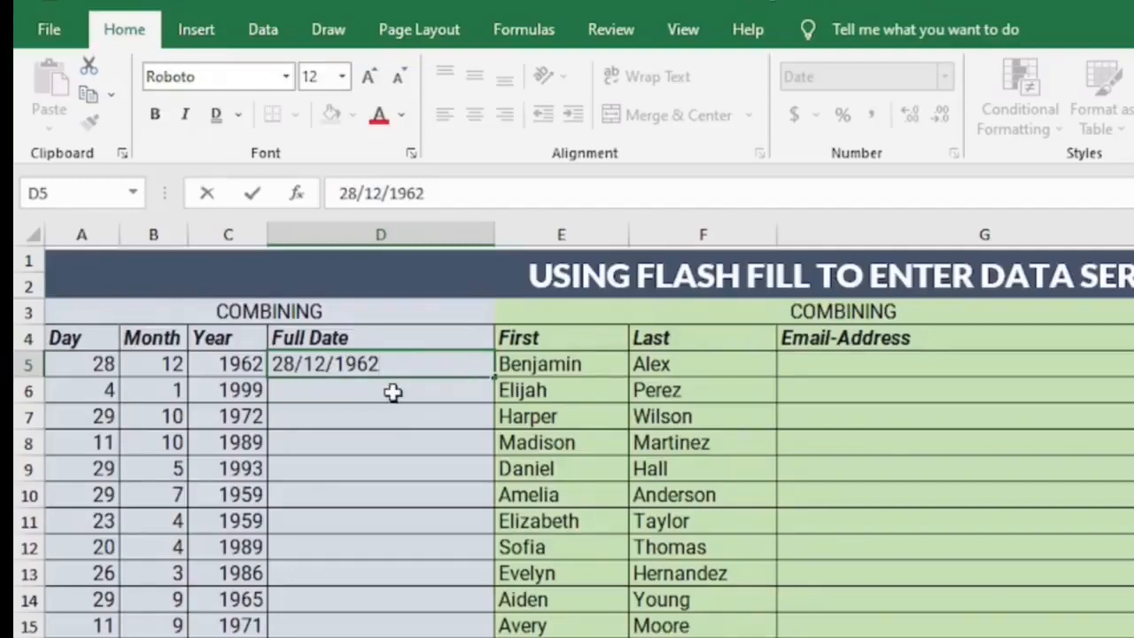
key(ctrl+Return)
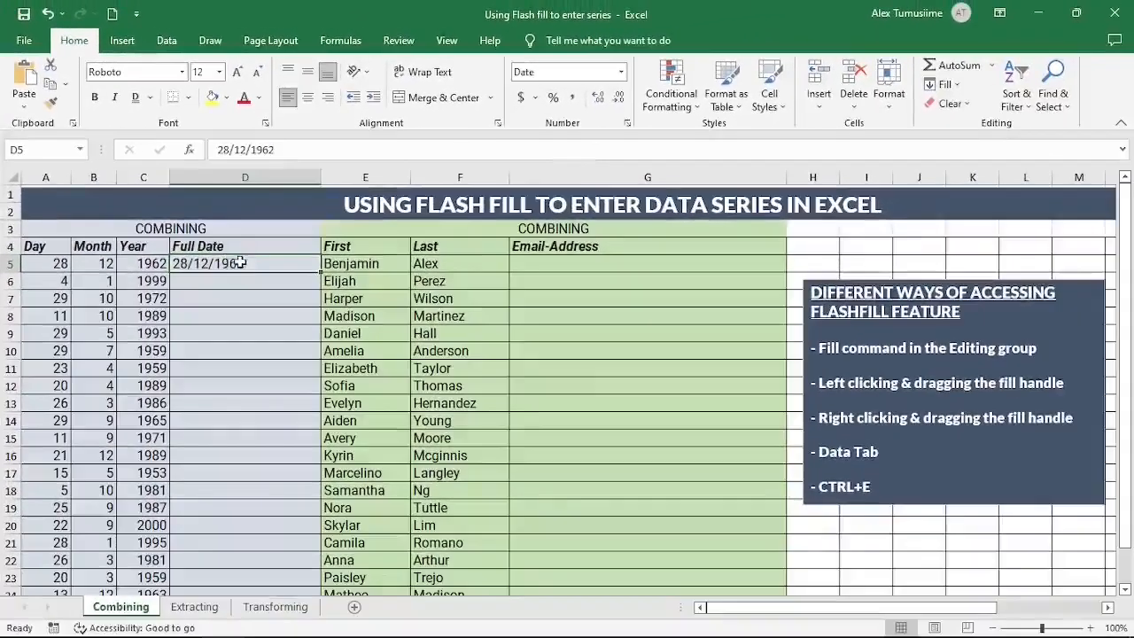
Step: Reselect the 28/12/1962 example in D5 and run Home > Fill > Flash Fill down Full Date
click(241, 390)
click(248, 454)
click(263, 500)
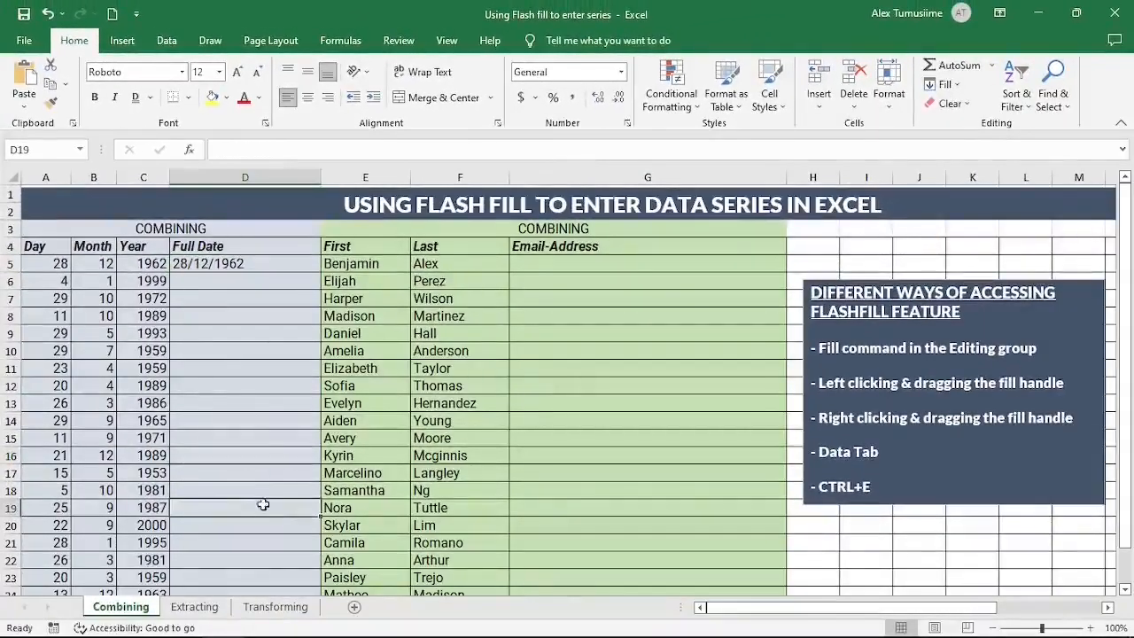
click(253, 265)
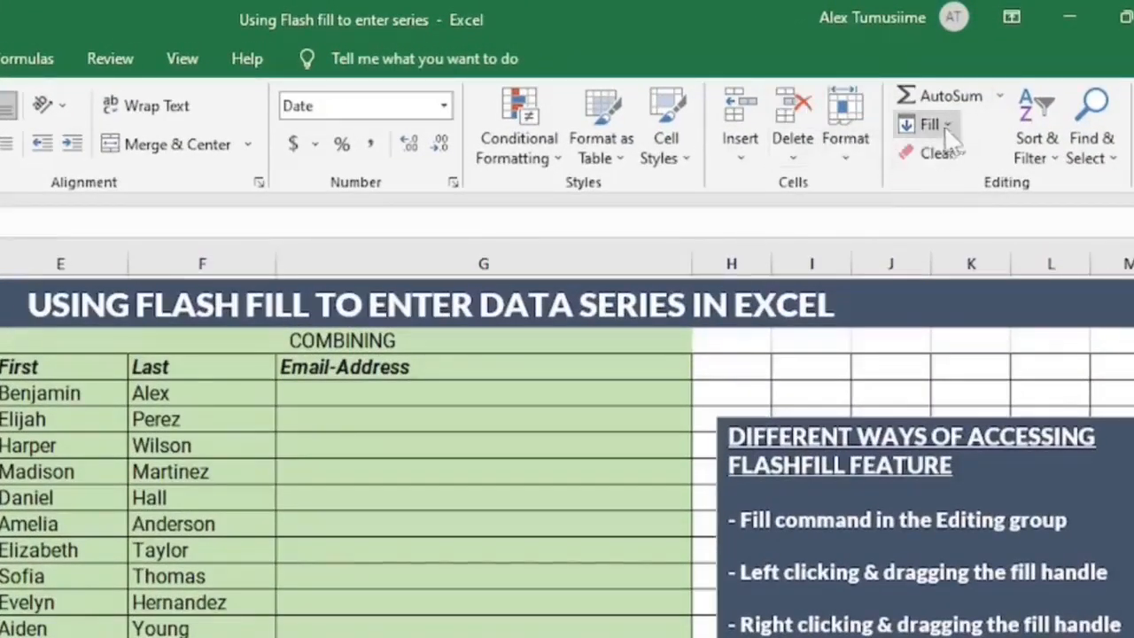
click(927, 124)
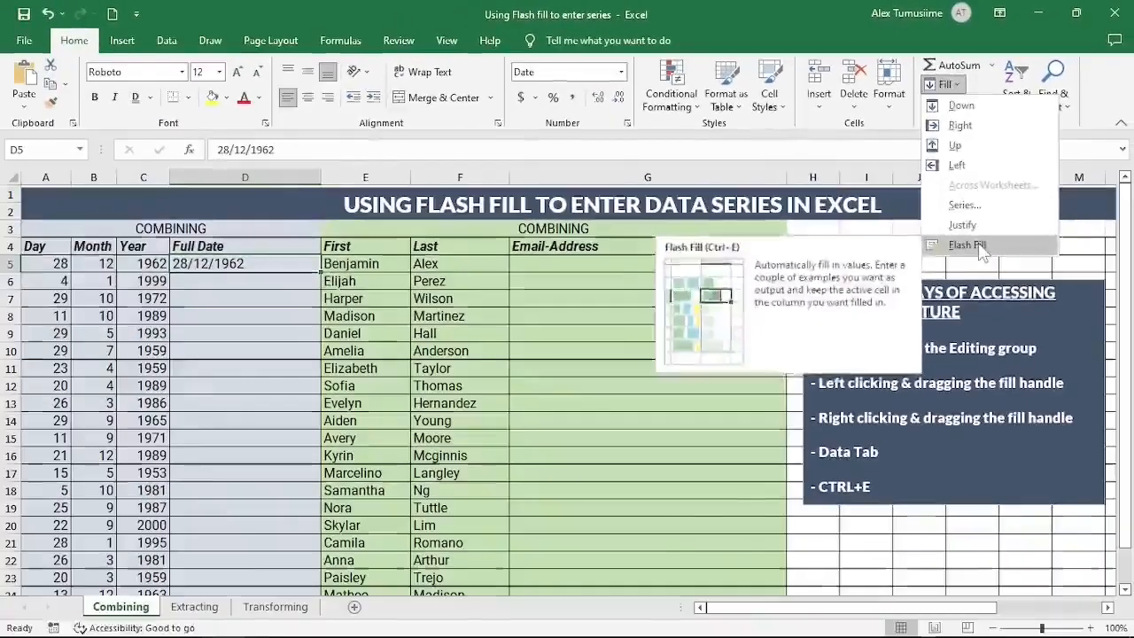
click(974, 359)
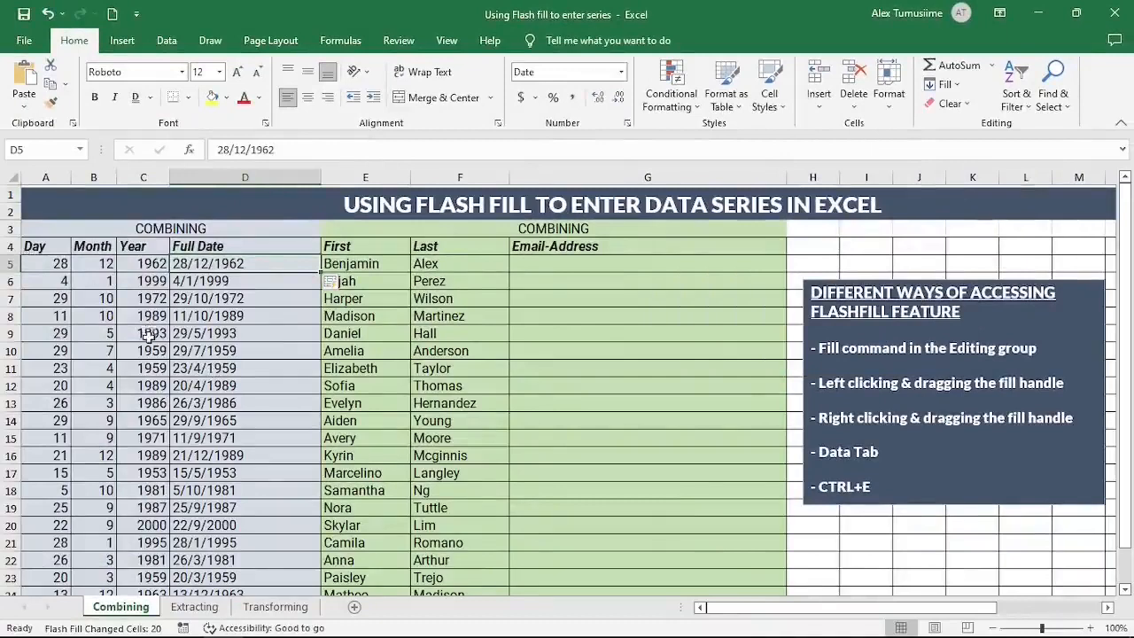
scroll(203, 353, down, 1)
scroll(204, 354, down, 2)
scroll(209, 359, up, 3)
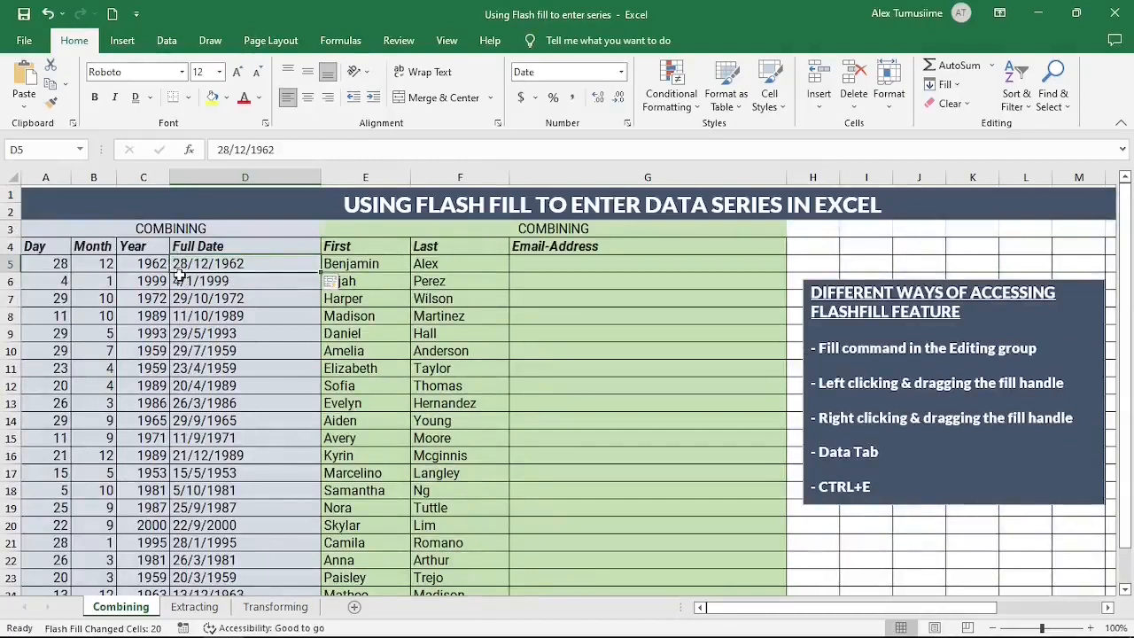
Step: Undo the Flash Fill and replace D5 with the month-first date 12/28/1962
click(48, 14)
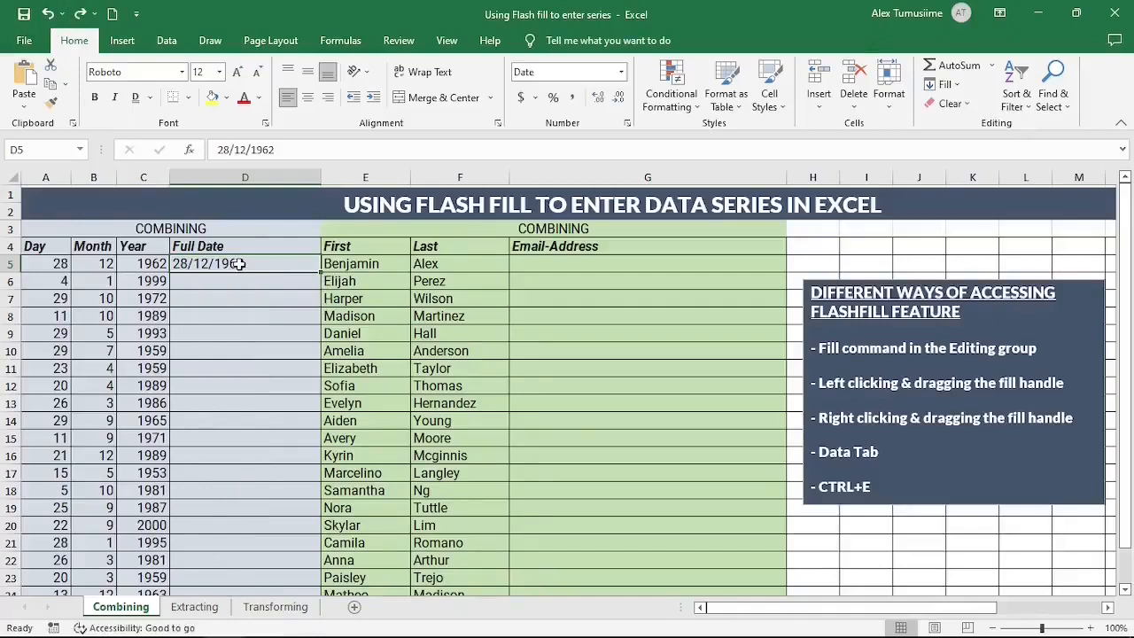
key(Delete)
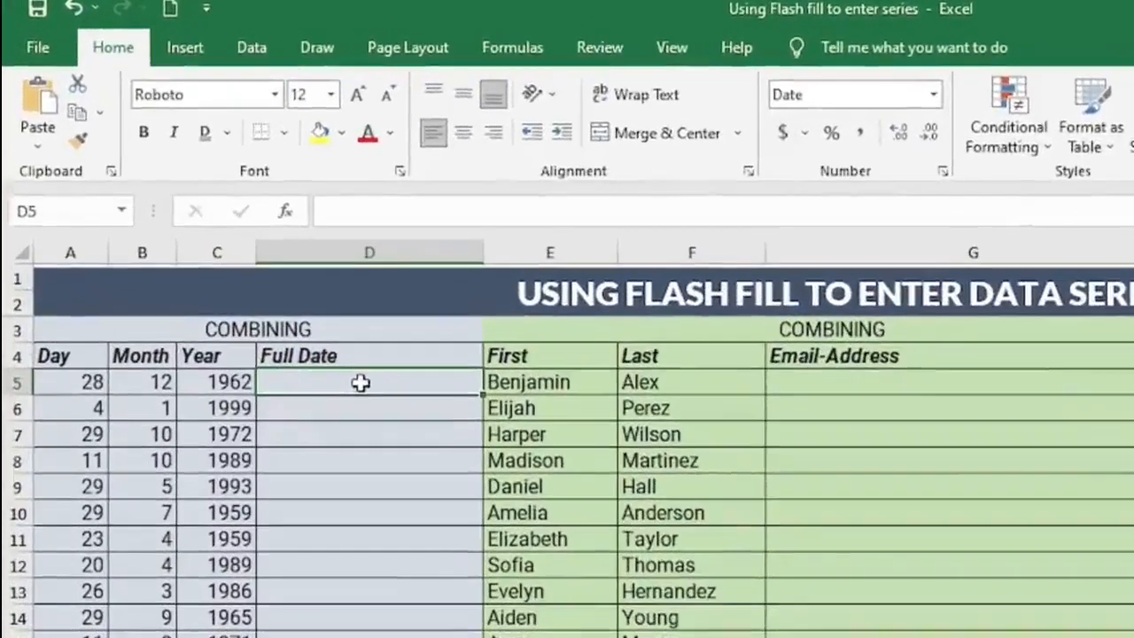
text(12)
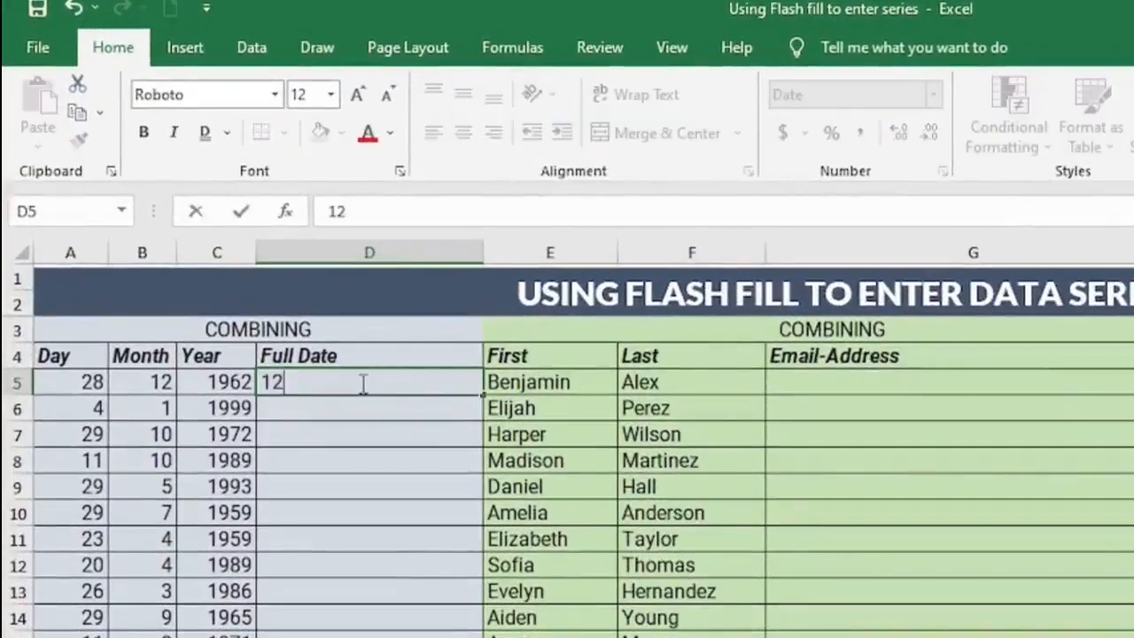
text(/28/)
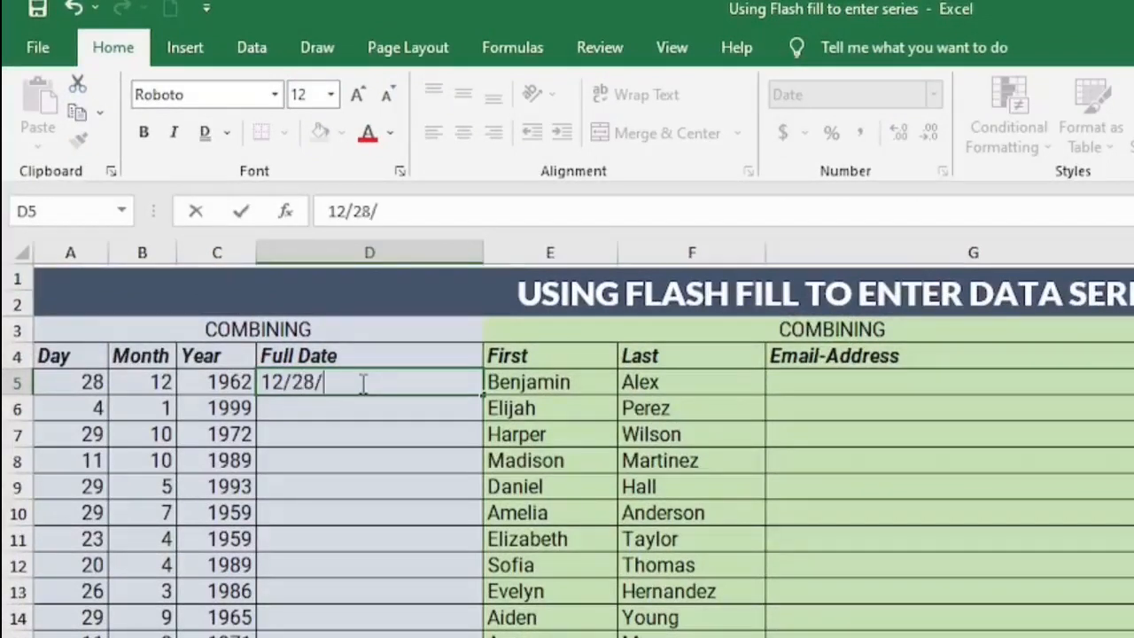
text(962)
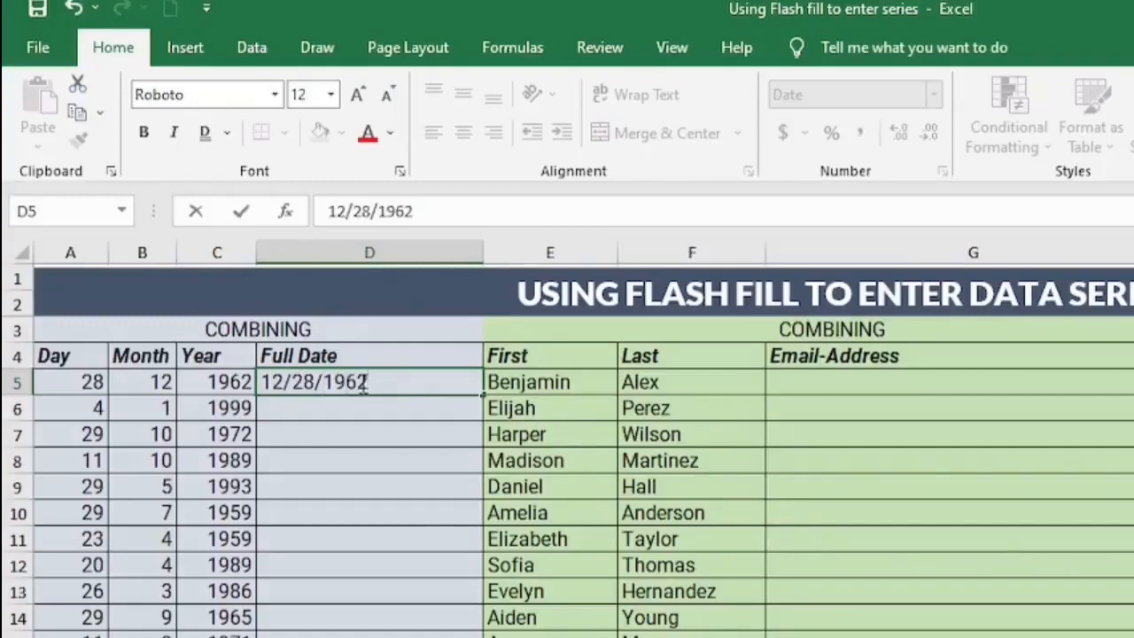
key(Return)
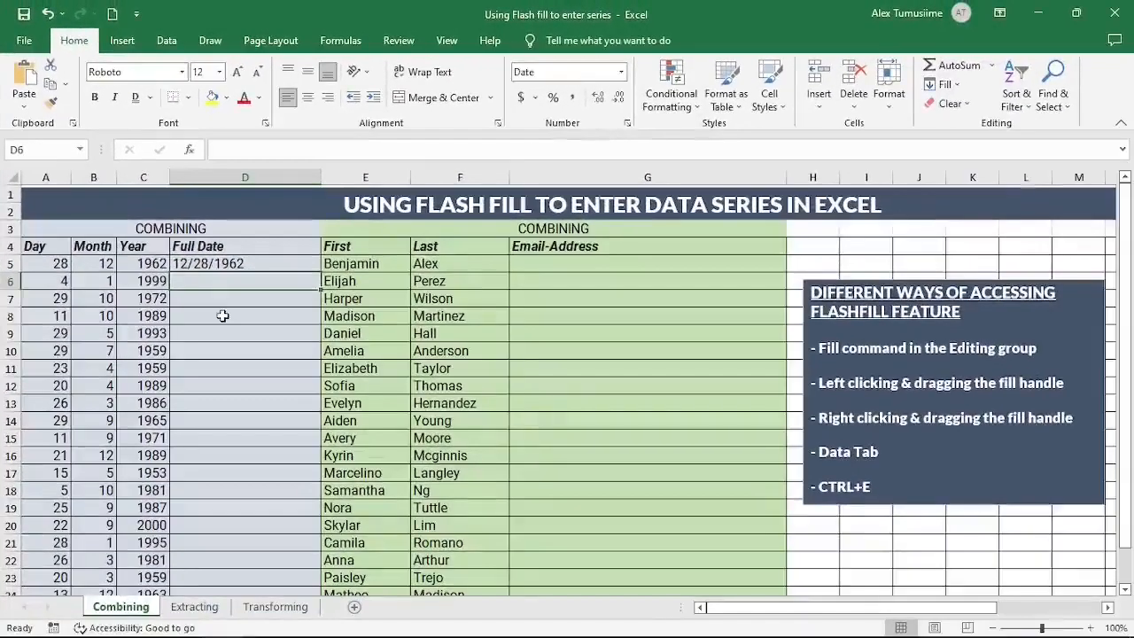
click(335, 460)
click(214, 261)
click(239, 311)
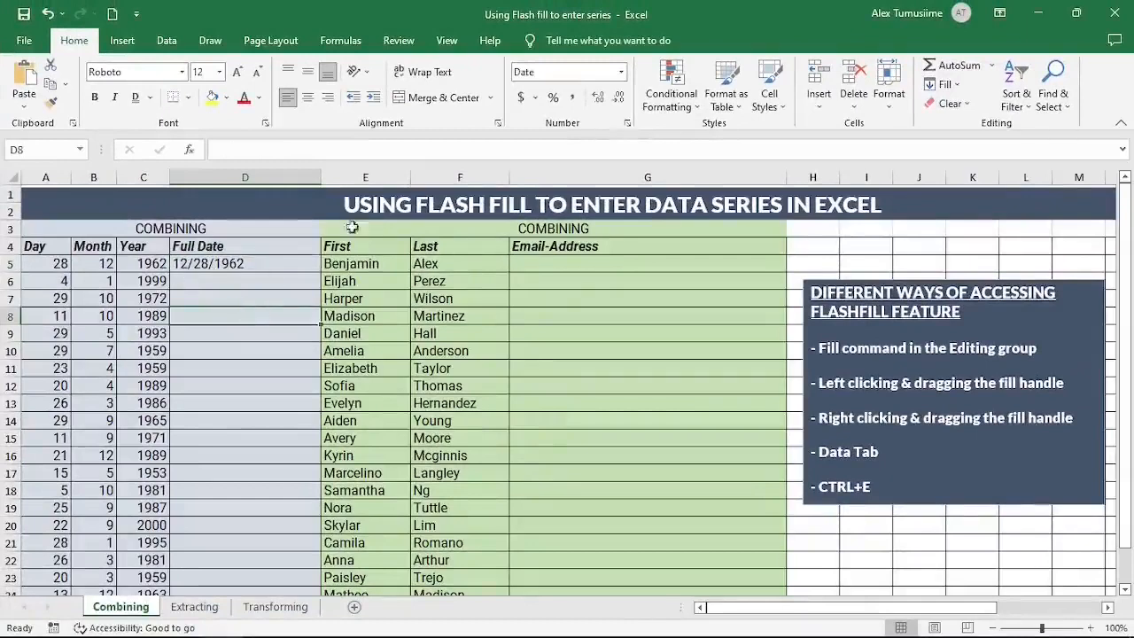
click(945, 84)
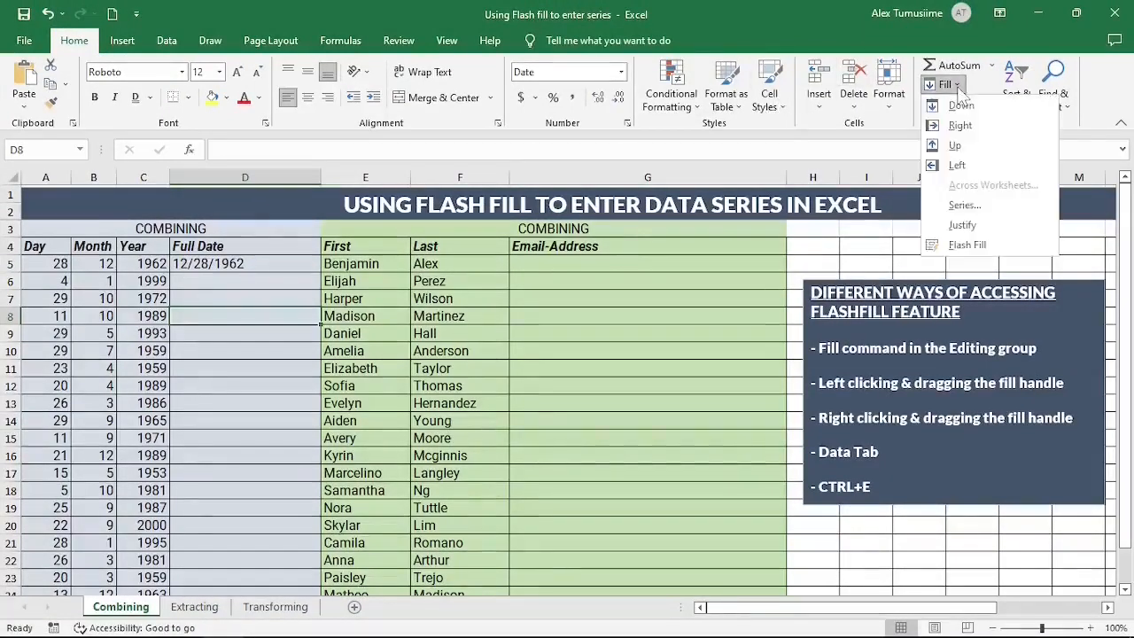
click(974, 249)
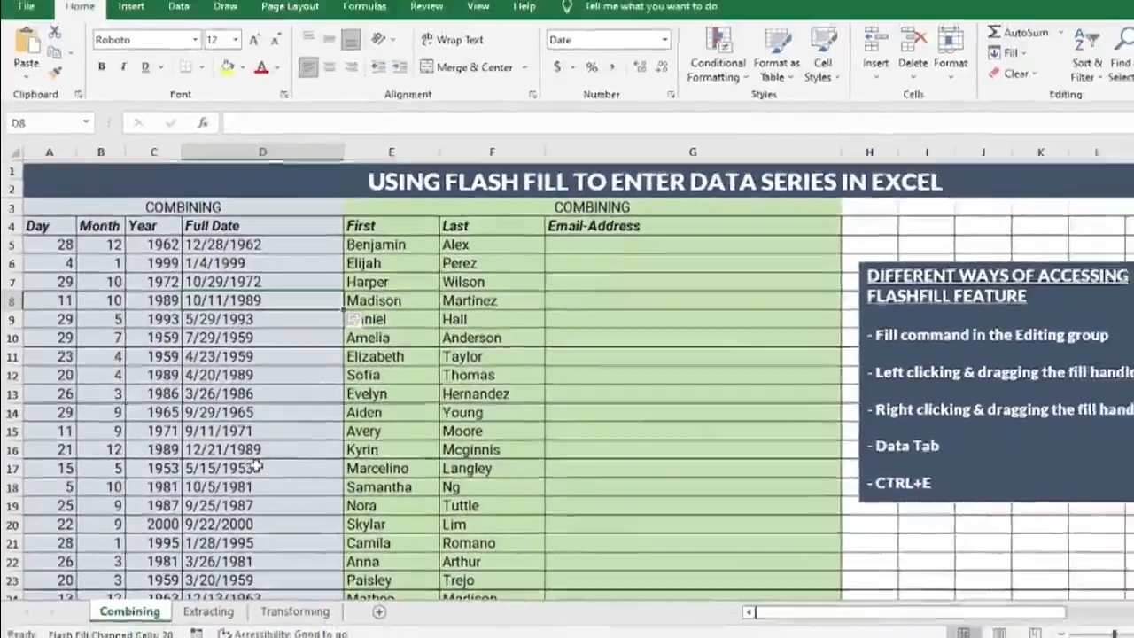
key(ctrl+z)
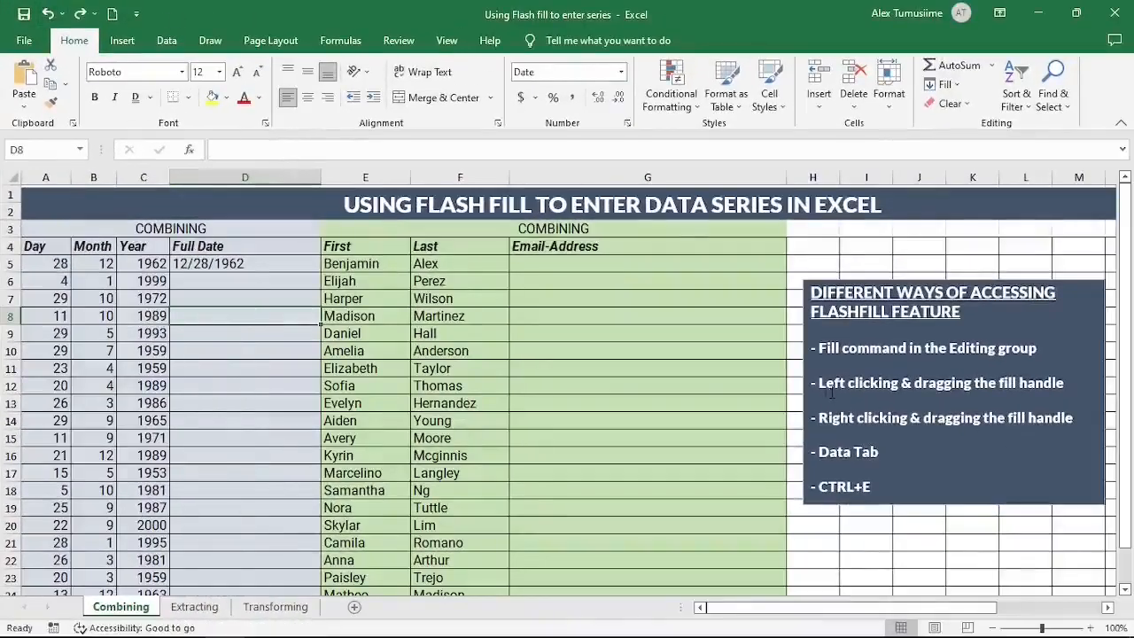
click(256, 263)
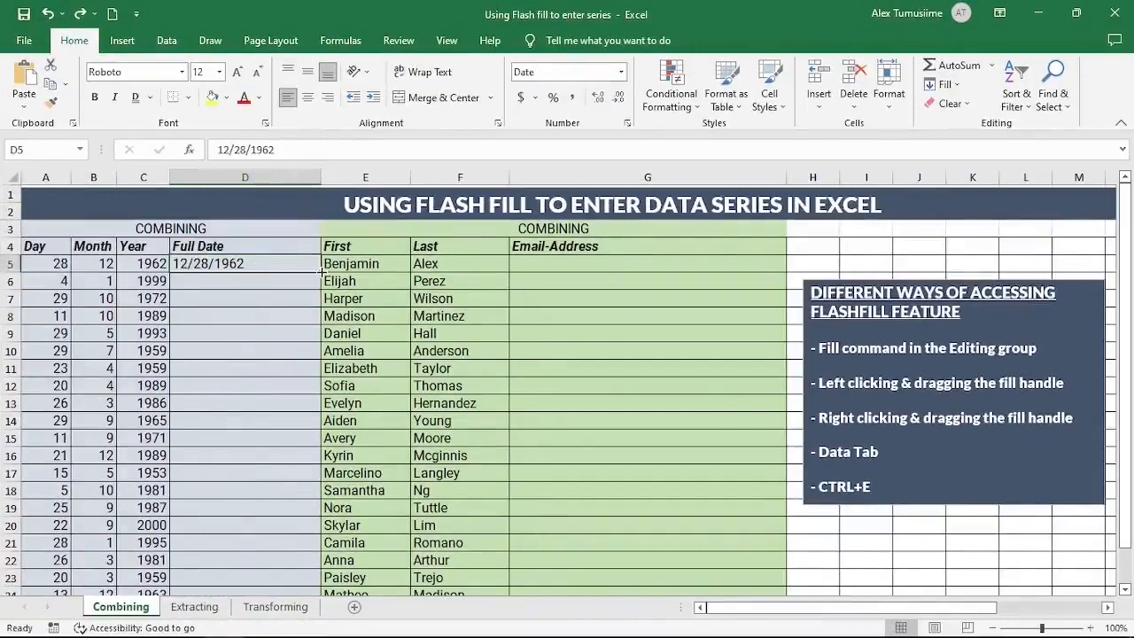
drag(319, 272, 292, 585)
scroll(258, 265, up, 1)
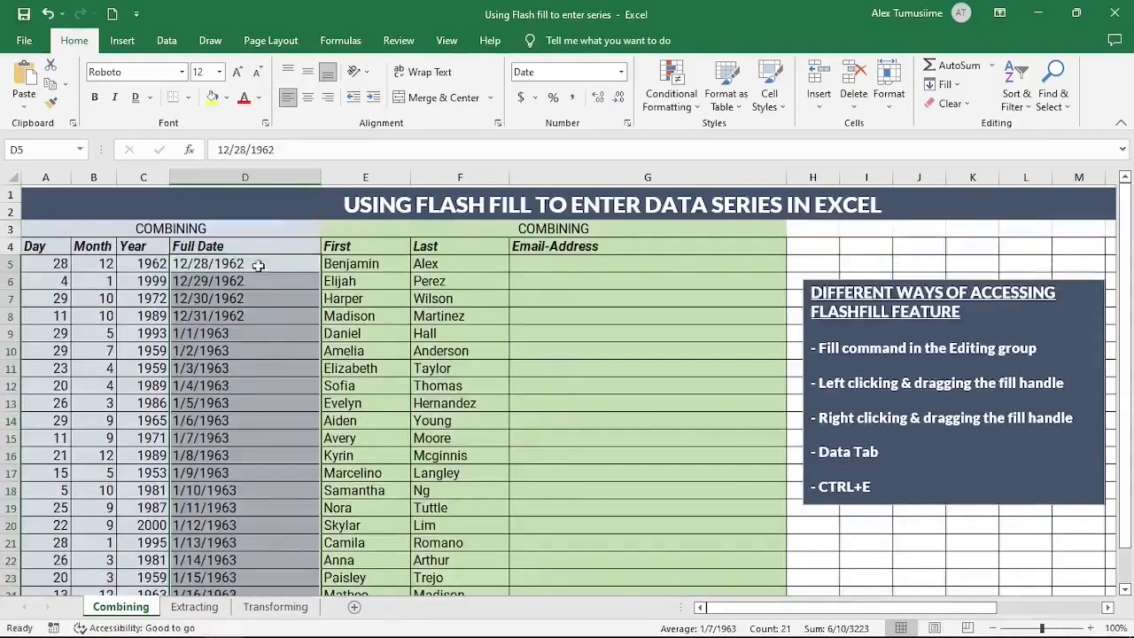
scroll(266, 506, down, 1)
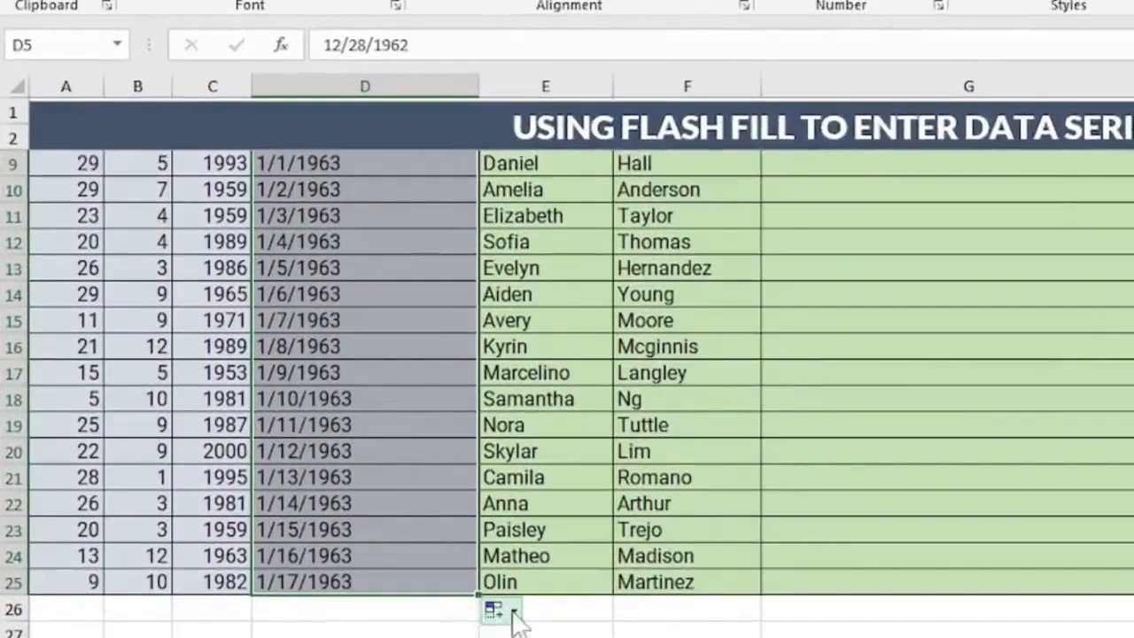
click(514, 613)
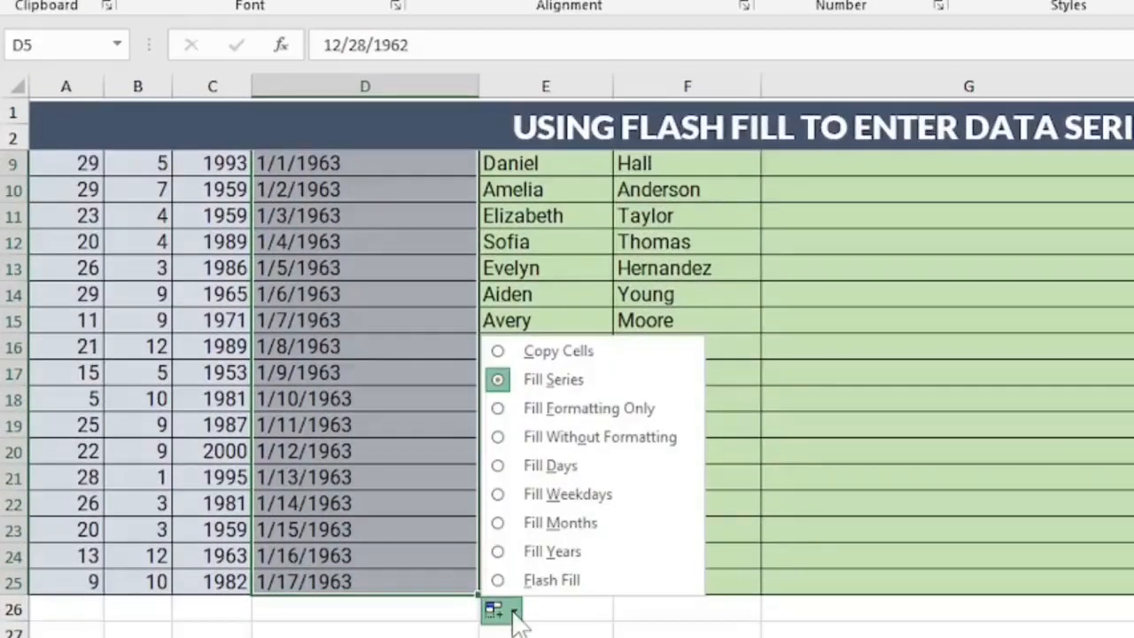
click(557, 581)
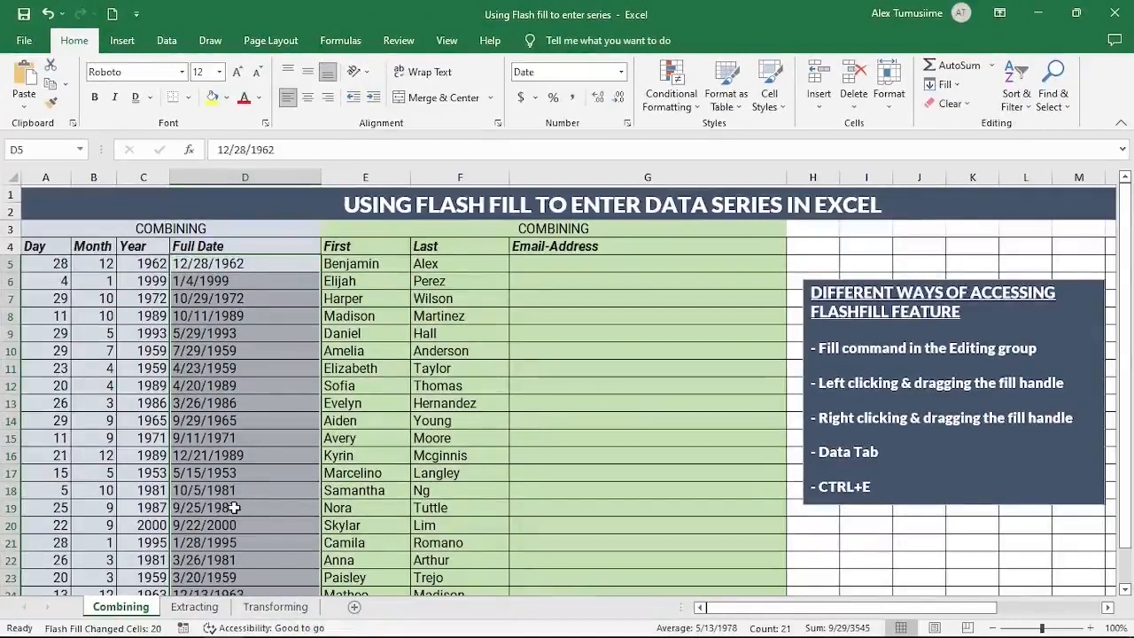
click(47, 14)
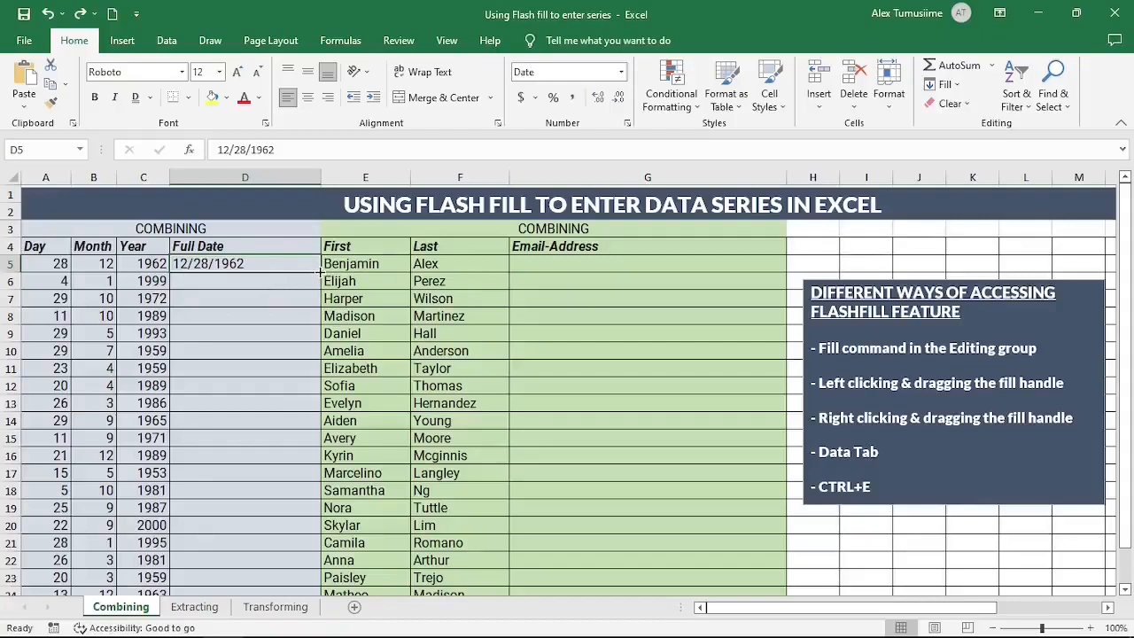
drag(321, 273, 290, 562)
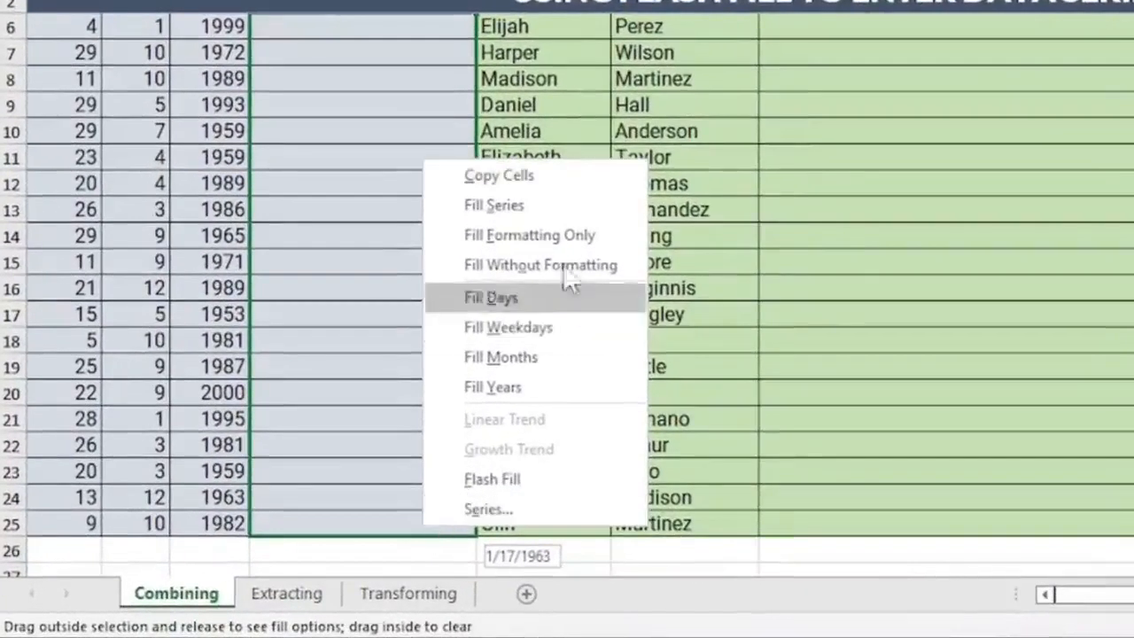
click(511, 489)
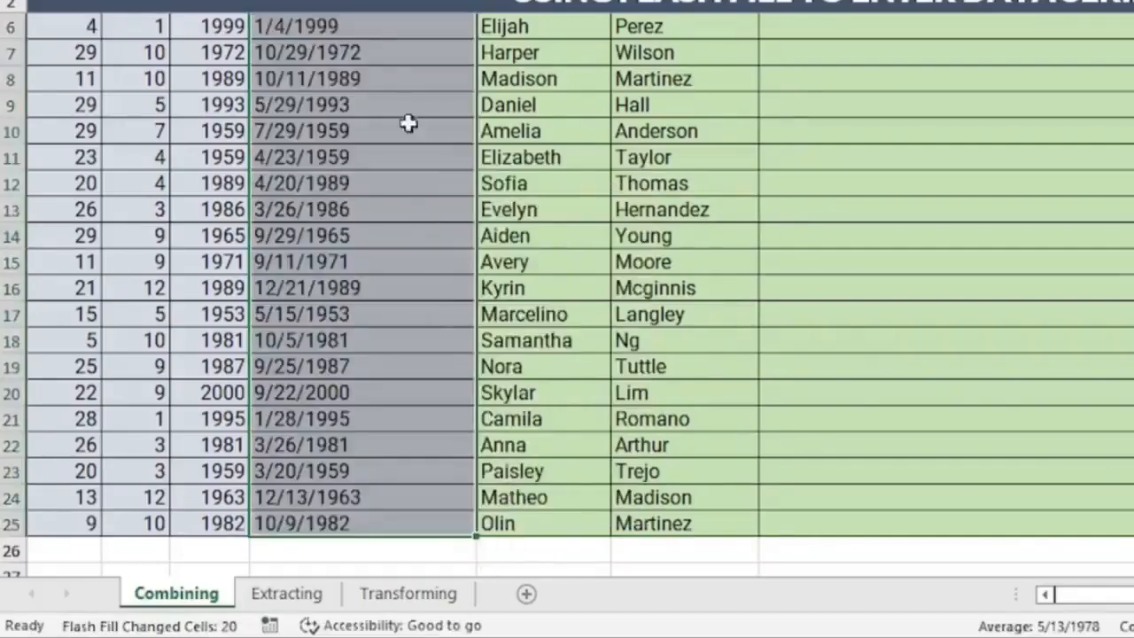
scroll(351, 344, up, 1)
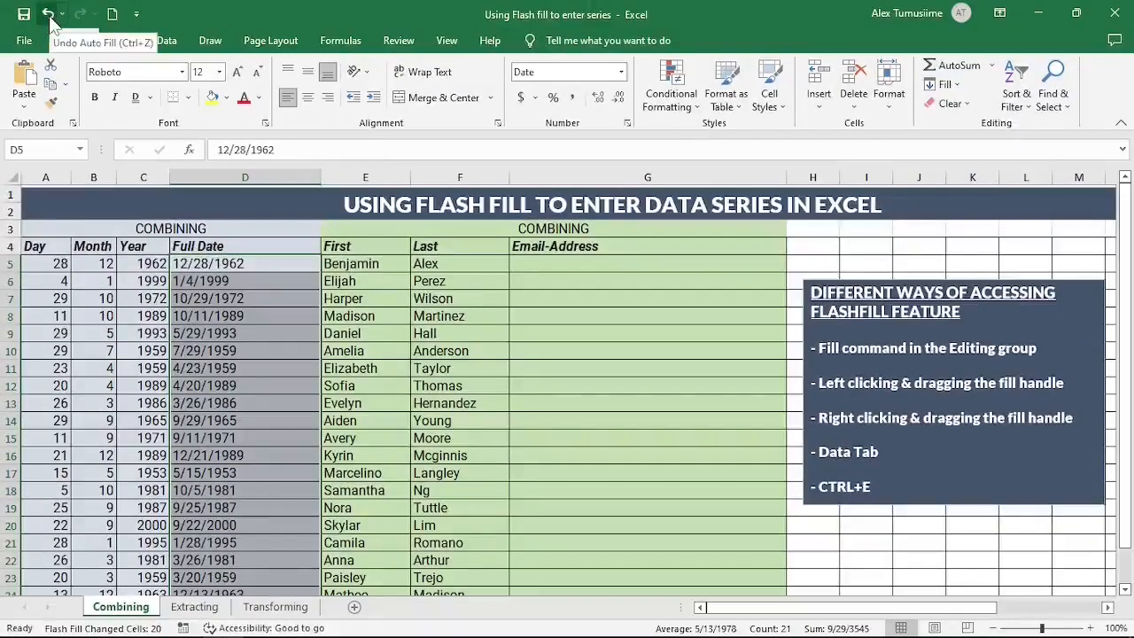
click(49, 16)
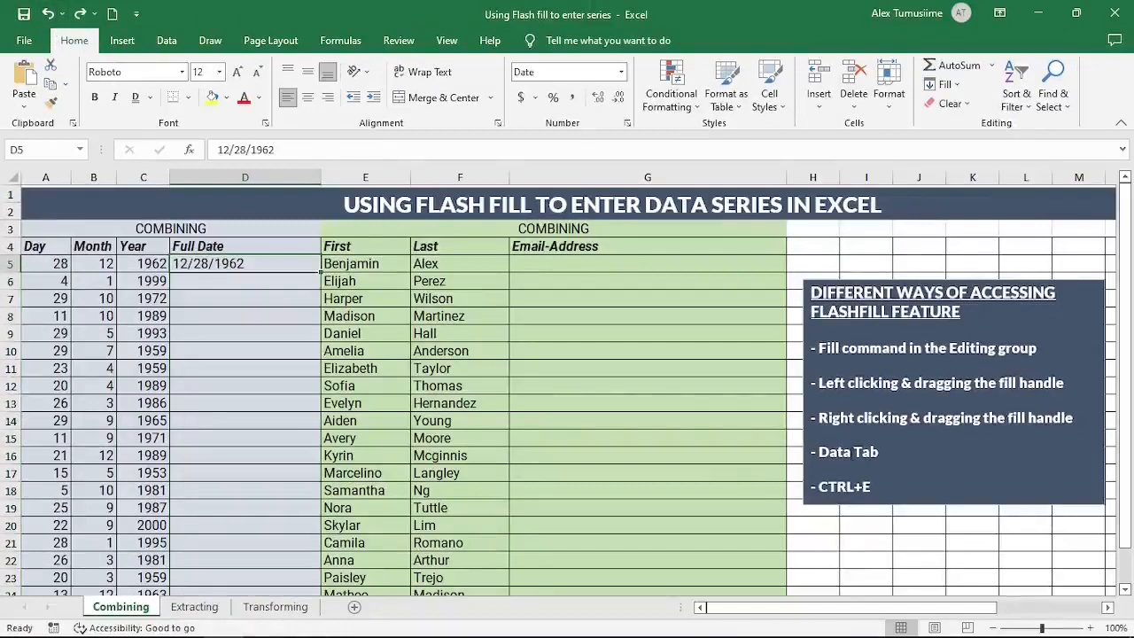
click(227, 371)
Step: Rewrite D5 as the day-first date 28/12/1962
click(232, 270)
text(28/12/)
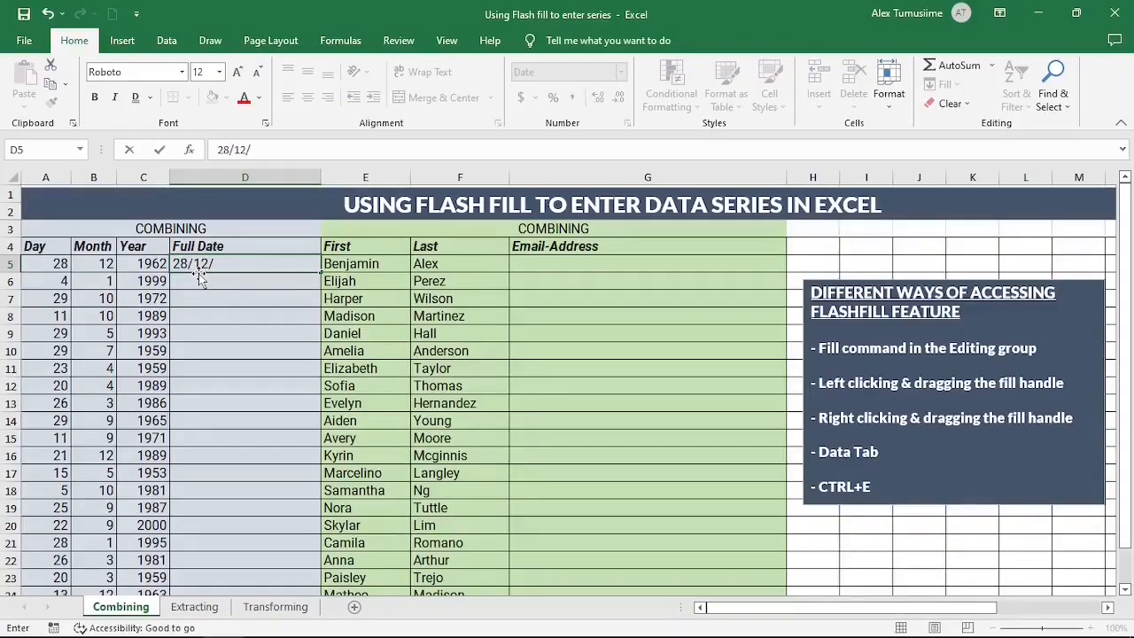
text(19)
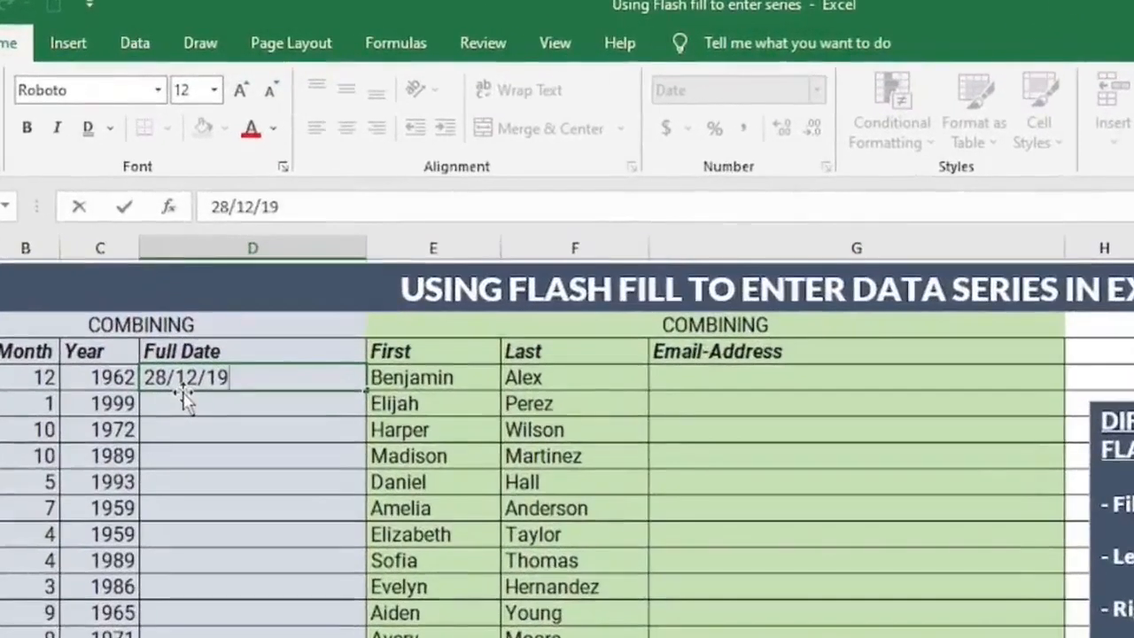
text(62)
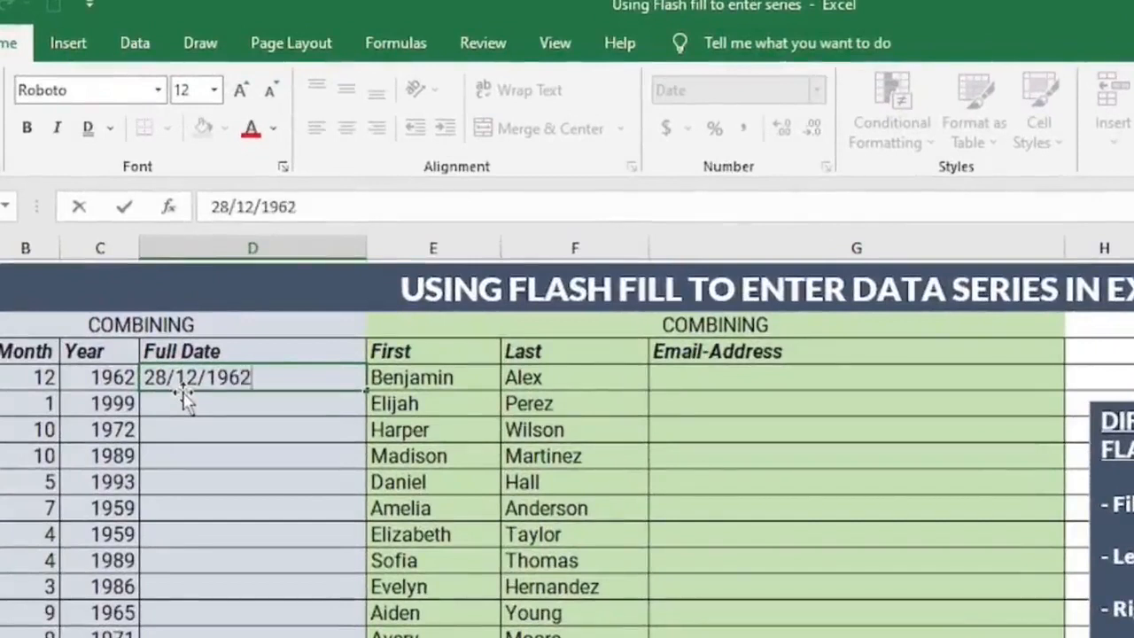
key(ctrl+Return)
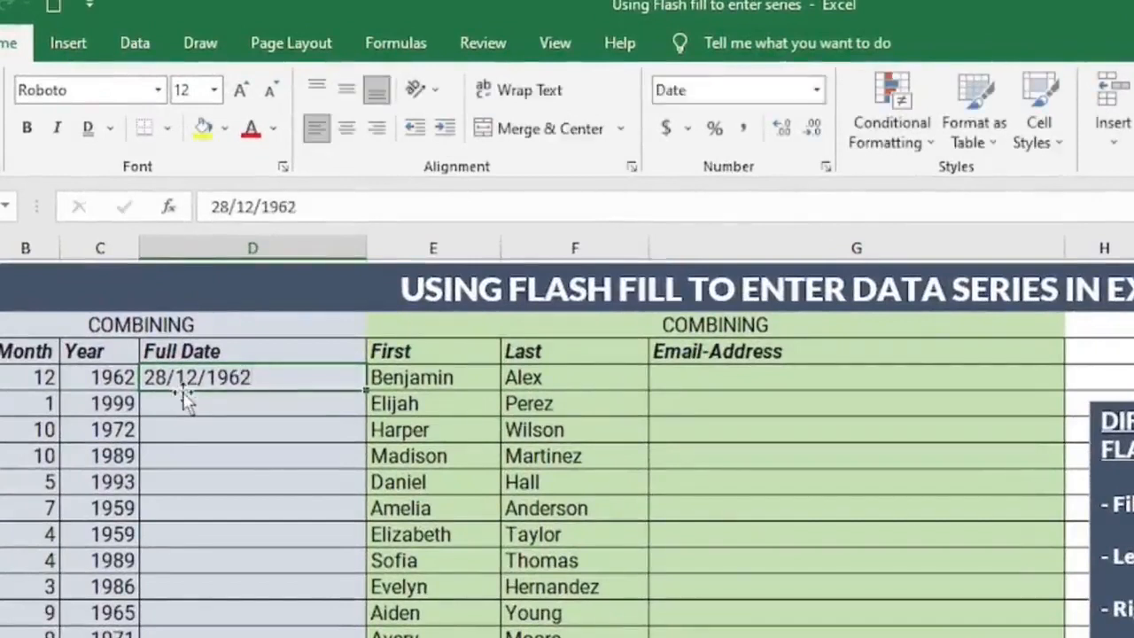
click(137, 44)
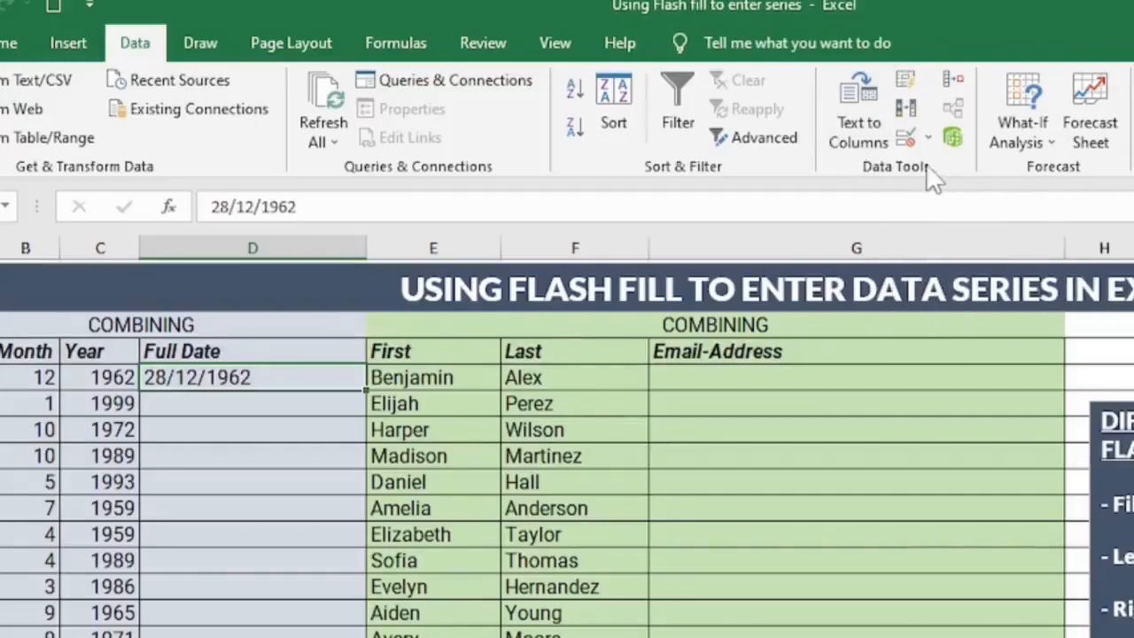
click(904, 78)
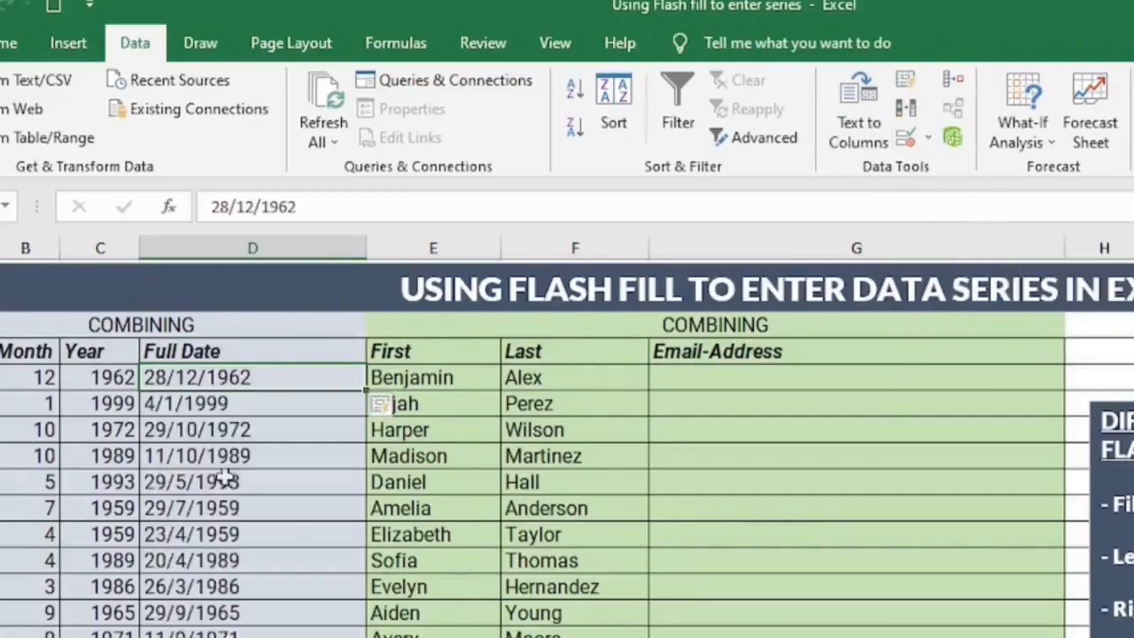
scroll(225, 576, down, 2)
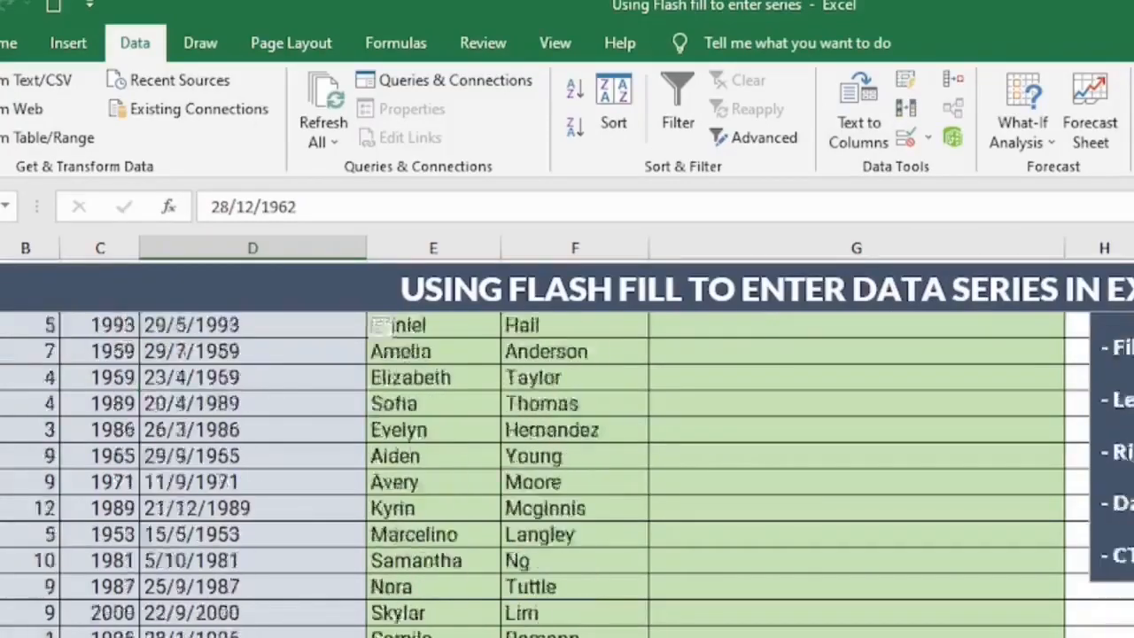
scroll(221, 620, up, 2)
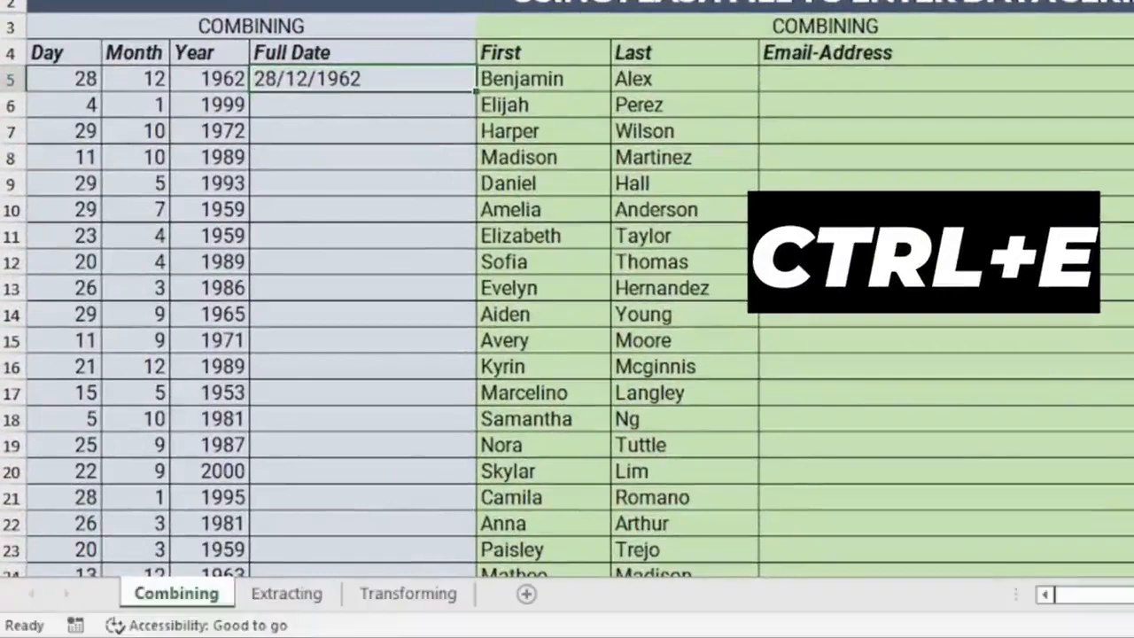
Step: Flash Fill from D8 with Ctrl+E, giving day-first dates from 28/12/1962 through 22/9/2000
click(349, 122)
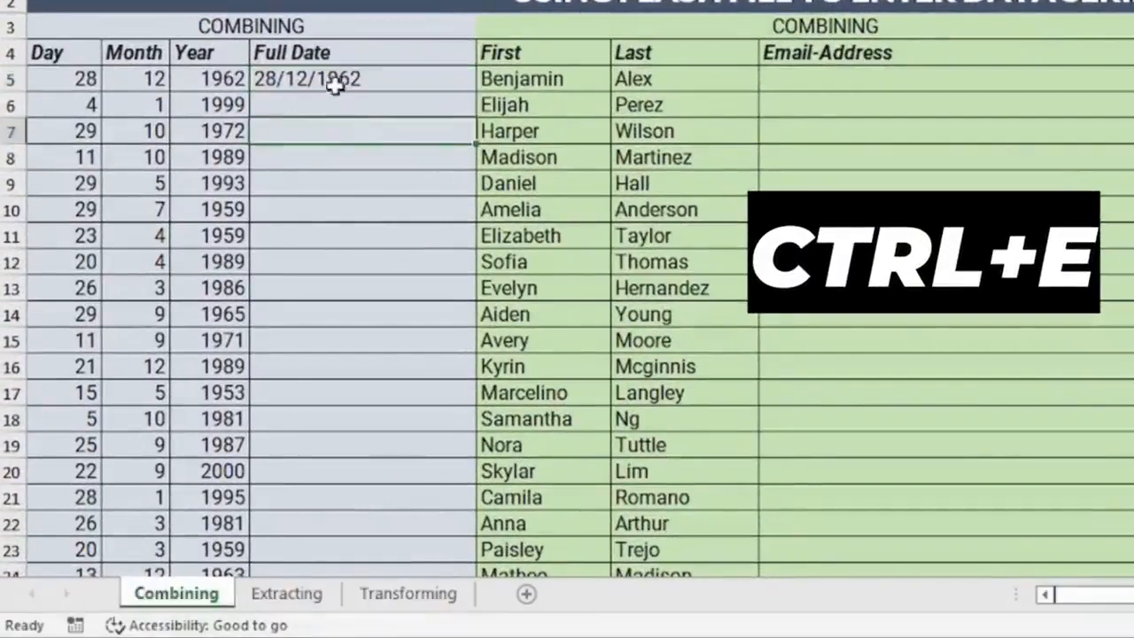
click(338, 85)
click(345, 151)
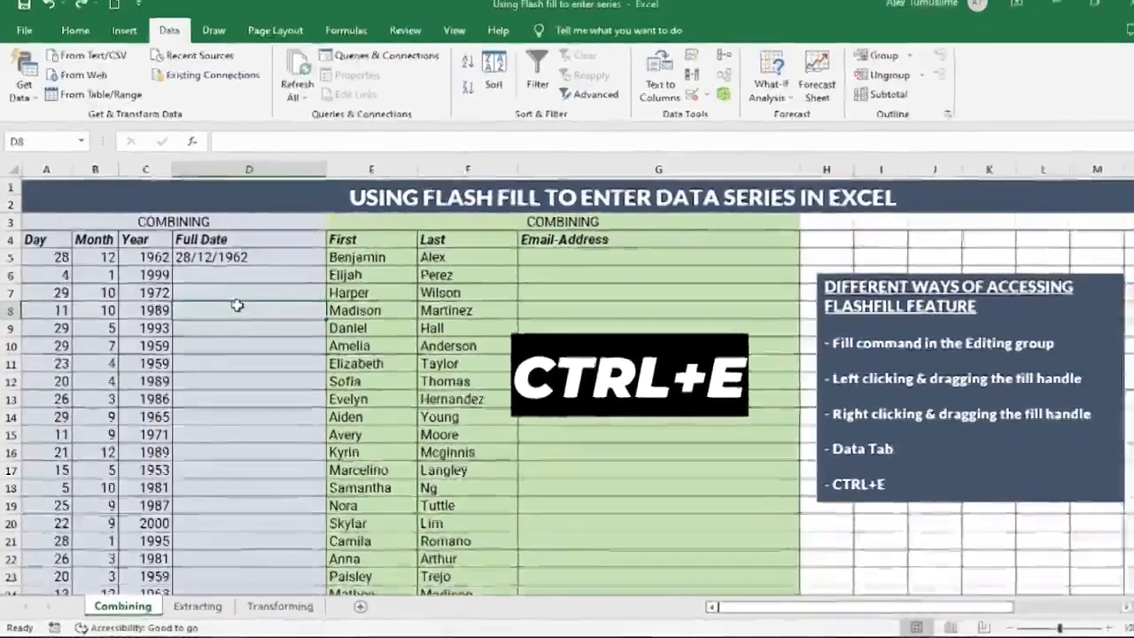
key(ctrl+e)
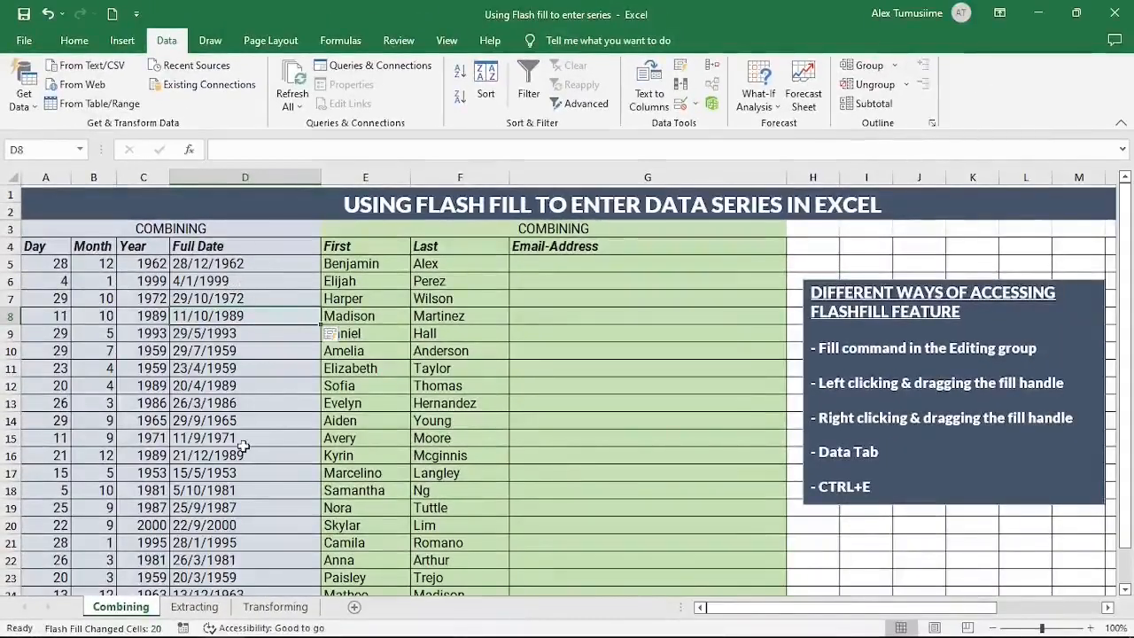
scroll(245, 432, down, 4)
scroll(245, 421, up, 4)
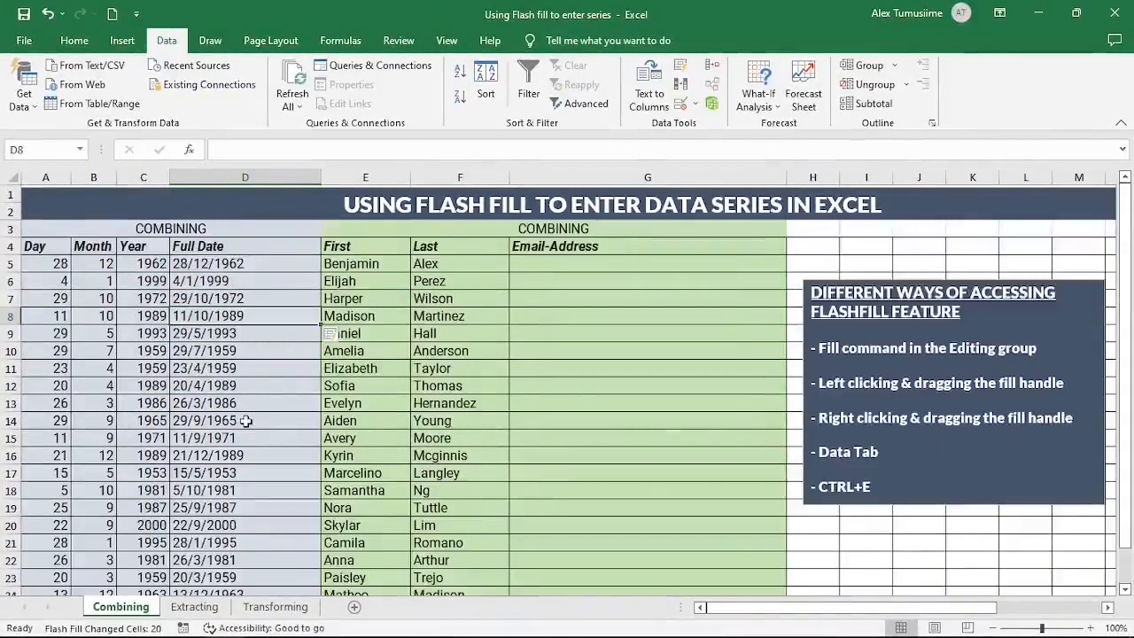
click(550, 265)
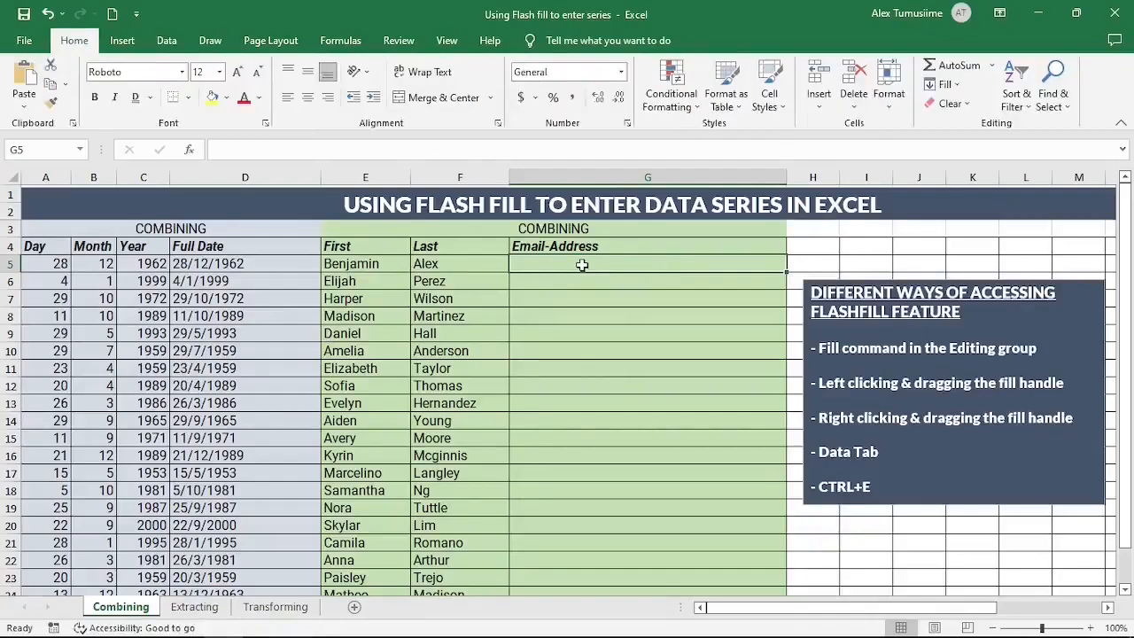
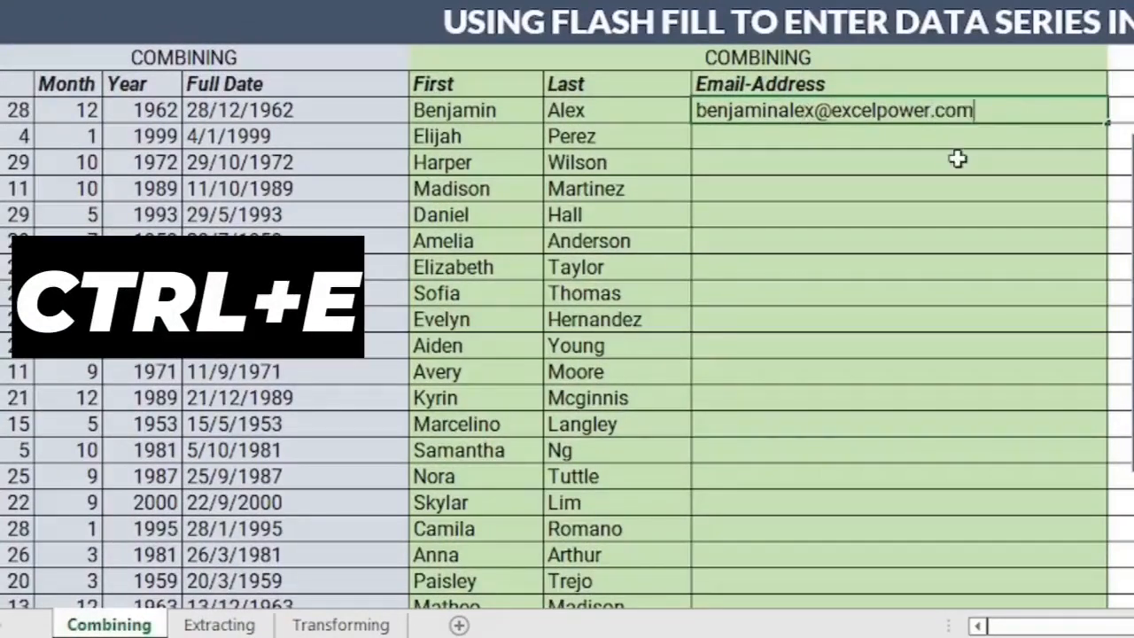
Step: Enter the first person's excelpower.com e-mail address in G5, then Flash Fill the remaining emails
key(Return)
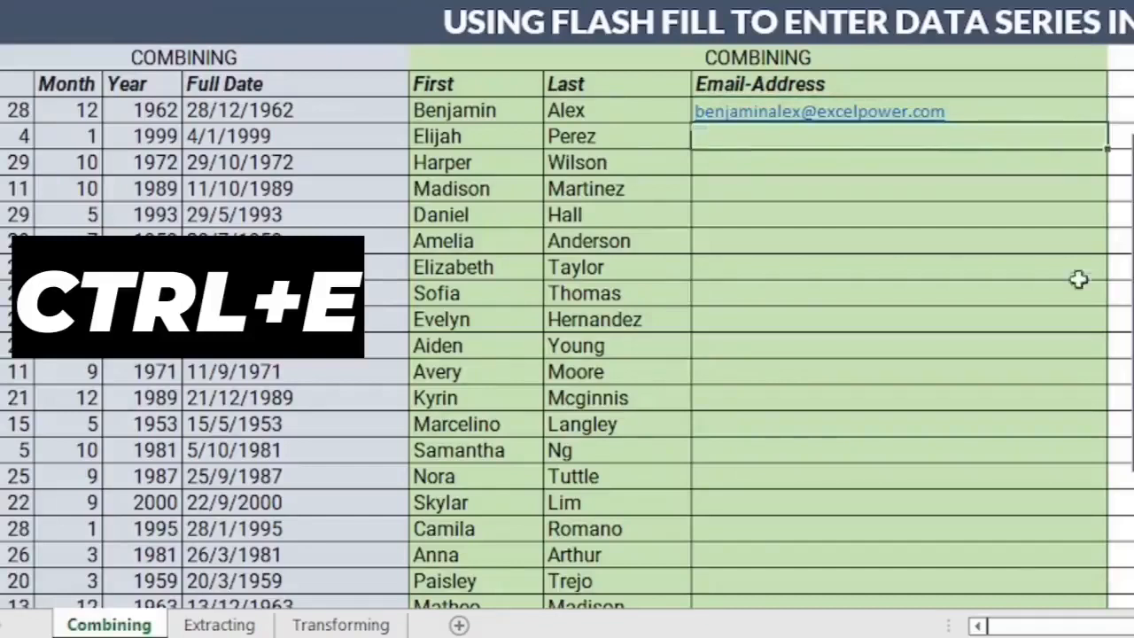
click(1023, 112)
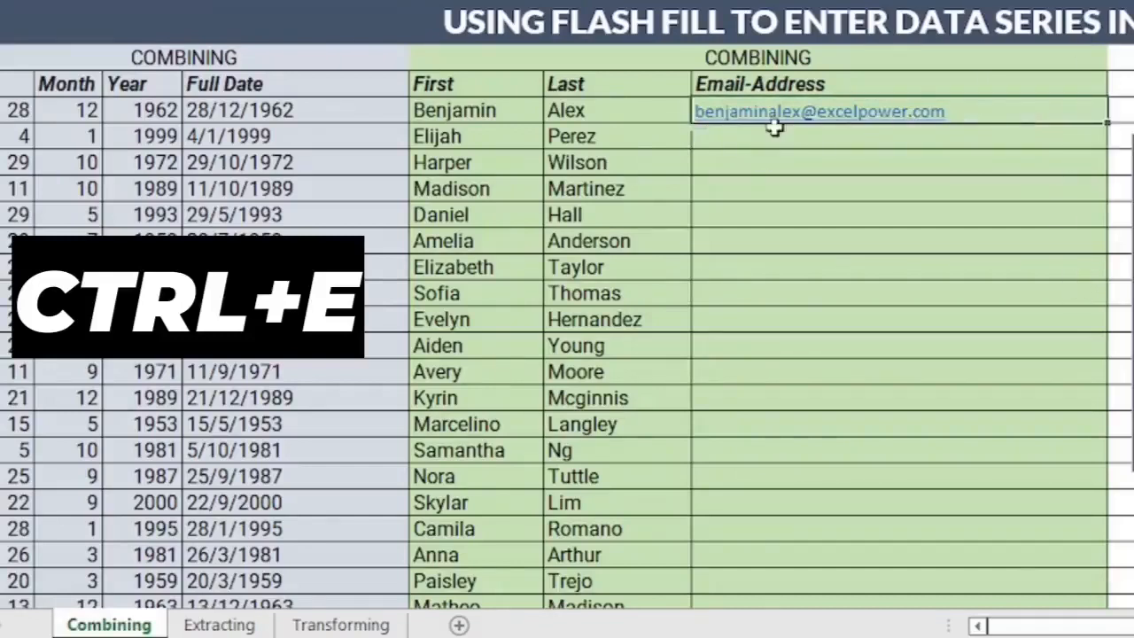
click(865, 136)
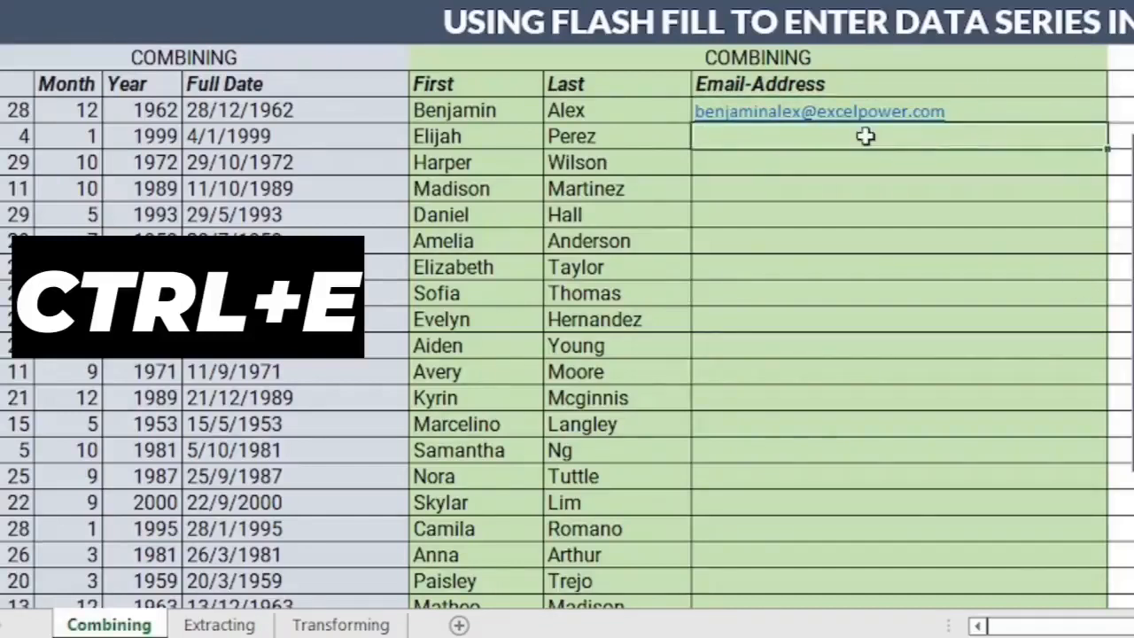
key(ctrl+e)
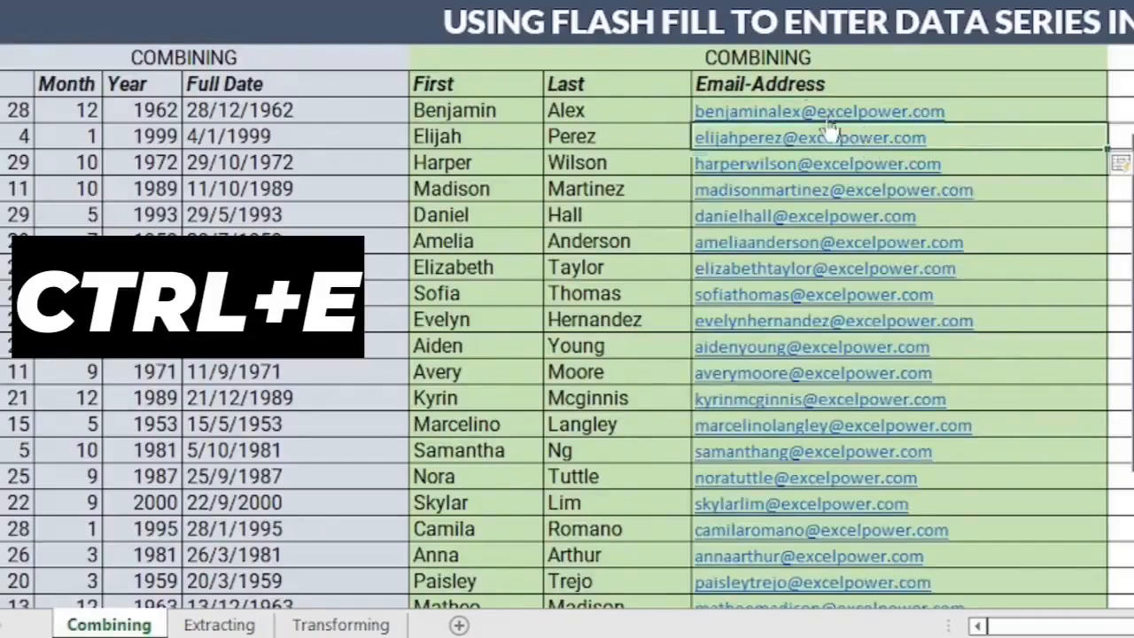
scroll(831, 129, down, 3)
scroll(955, 306, up, 3)
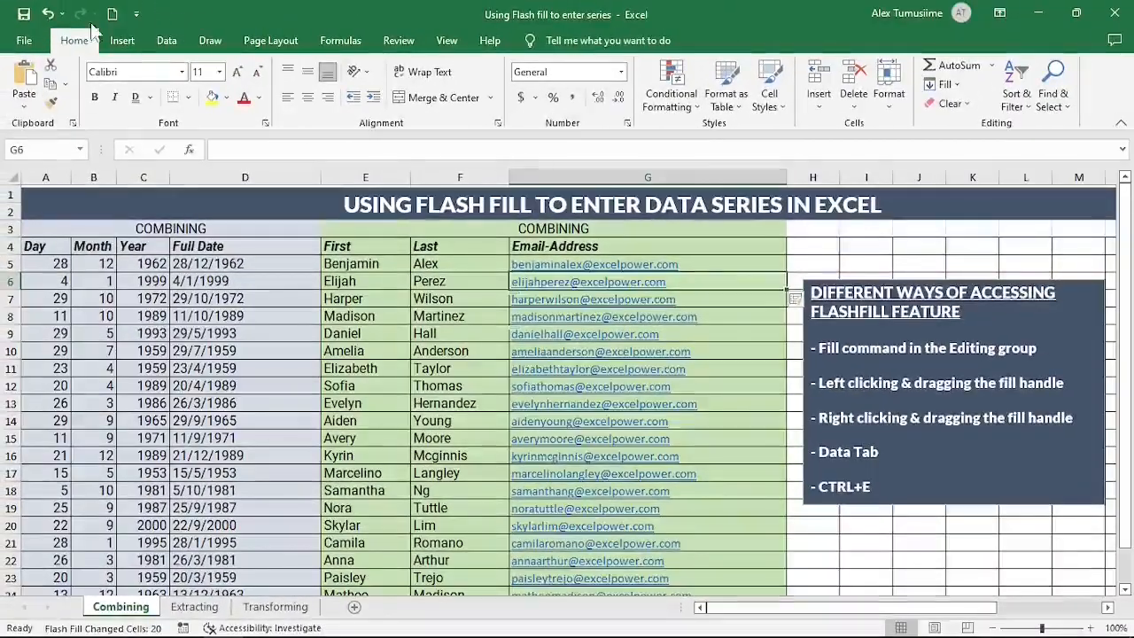
Step: Undo, drag G5's address down to row 25, and convert the copies via Auto Fill Options > Flash Fill
key(ctrl+z)
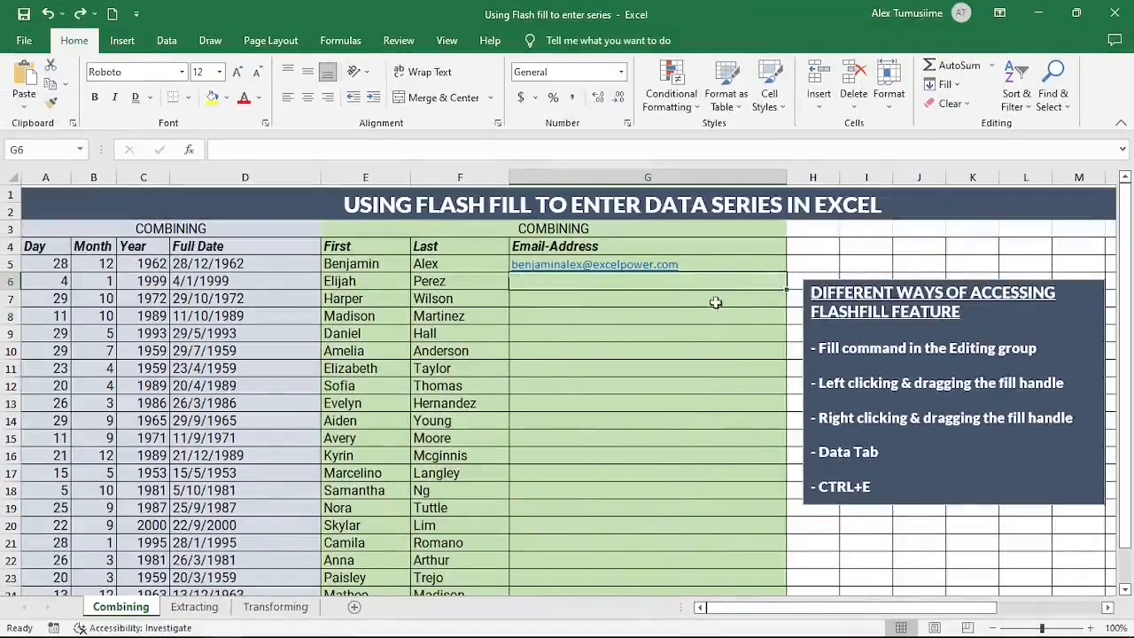
click(754, 257)
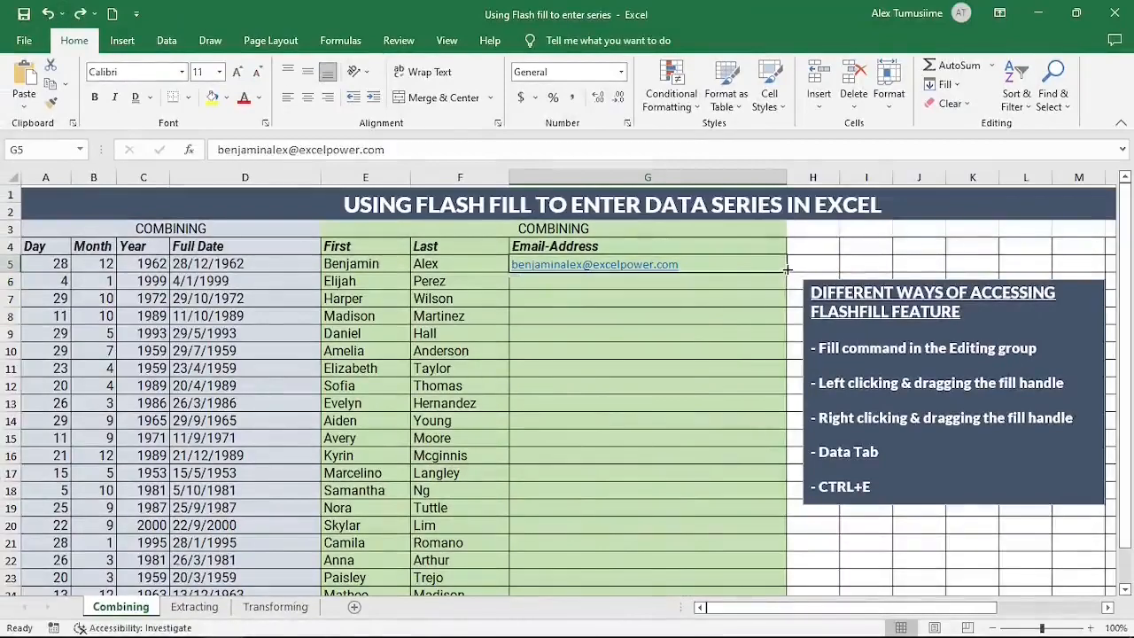
drag(784, 271, 745, 578)
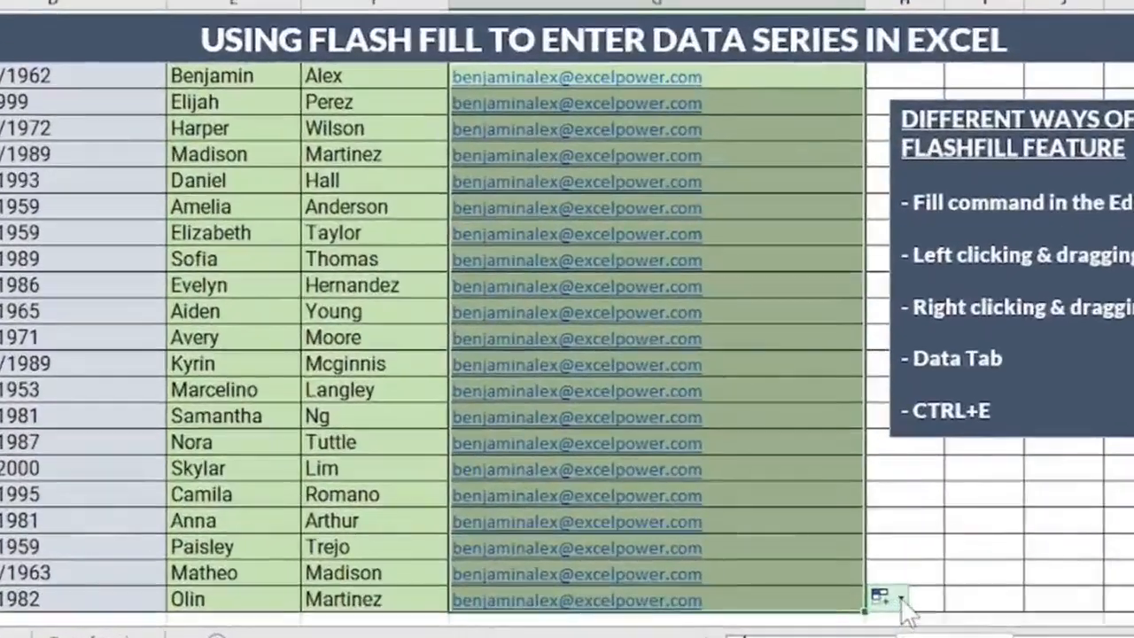
click(902, 600)
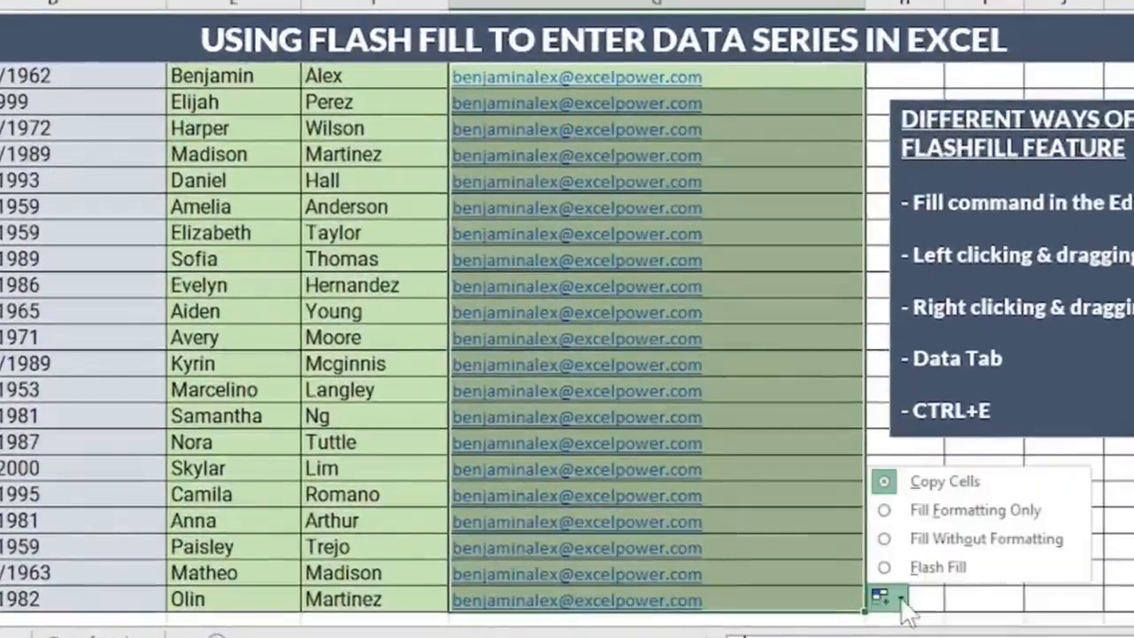
click(939, 568)
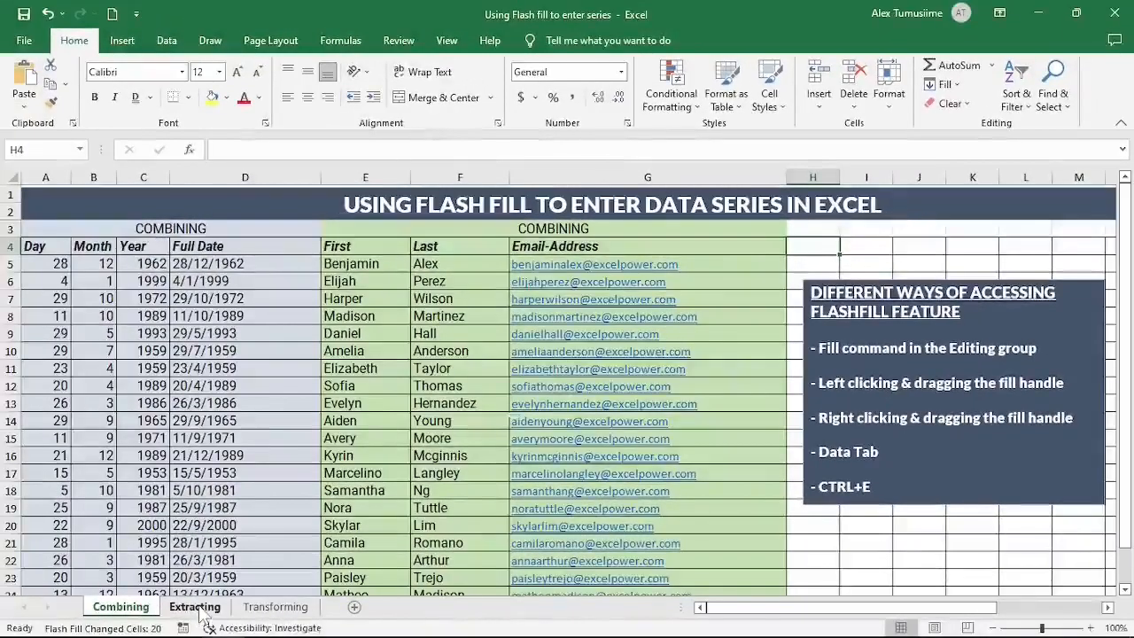
Step: On the Extracting sheet, enter WV in B5 as the first State example
click(194, 607)
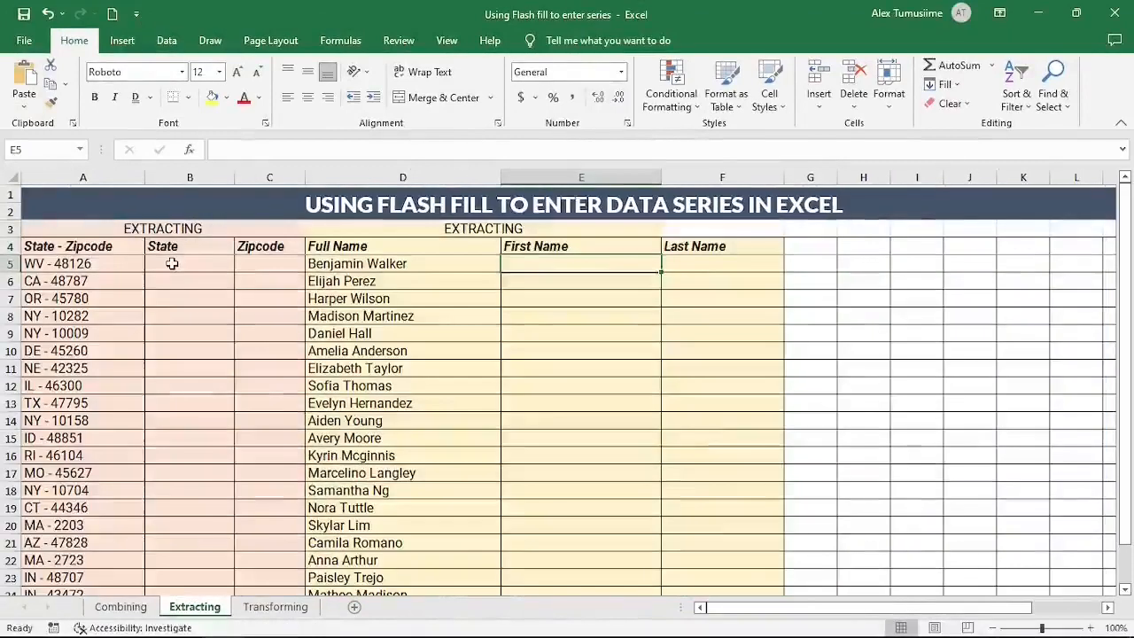
click(172, 263)
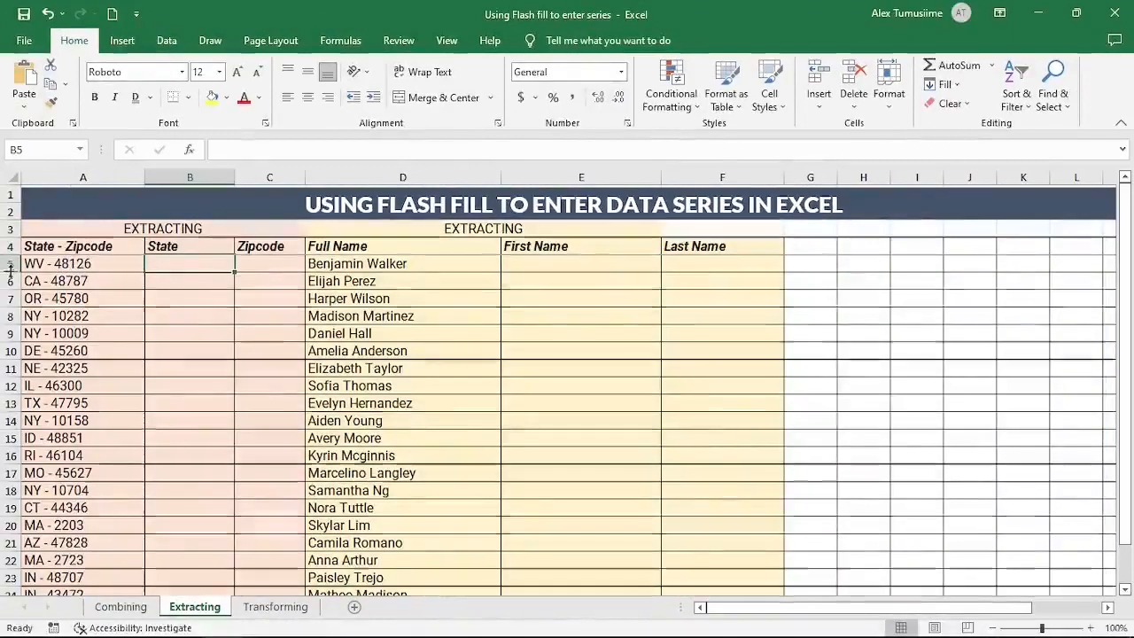
text(WV)
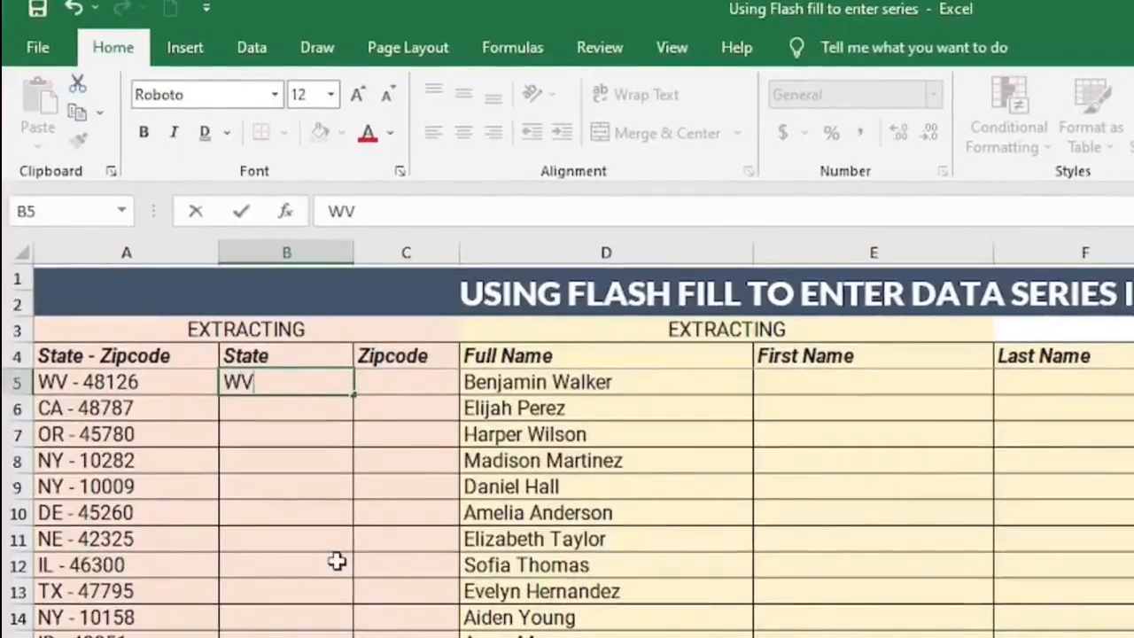
click(256, 461)
Step: Flash Fill the remaining State codes from the WV example using Data > Flash Fill
click(270, 384)
click(278, 461)
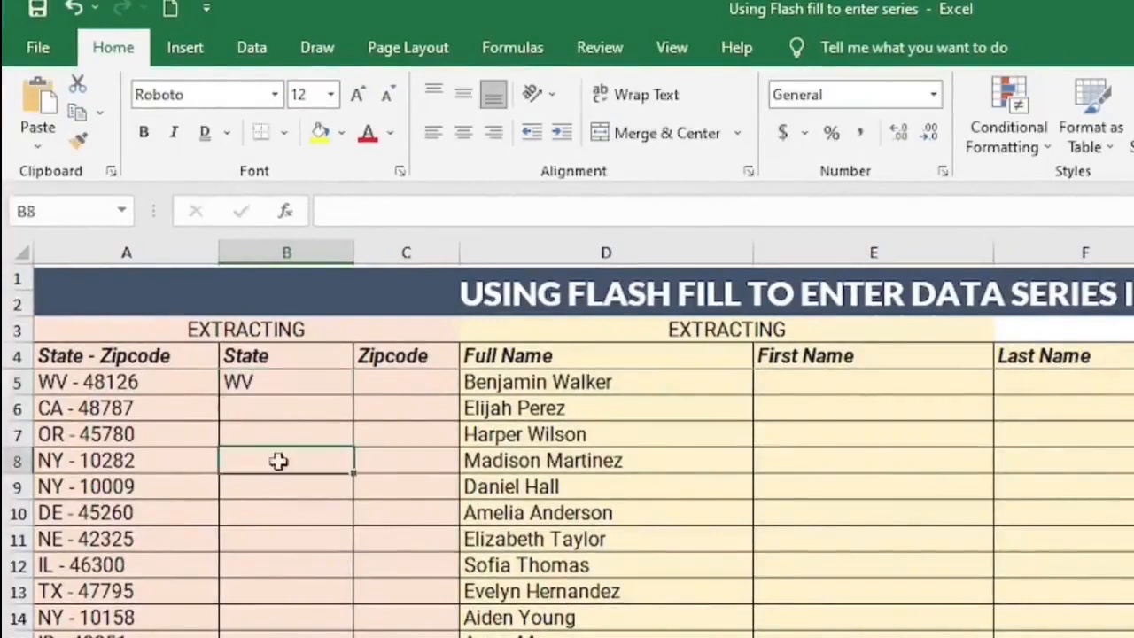
click(265, 637)
click(269, 458)
click(269, 635)
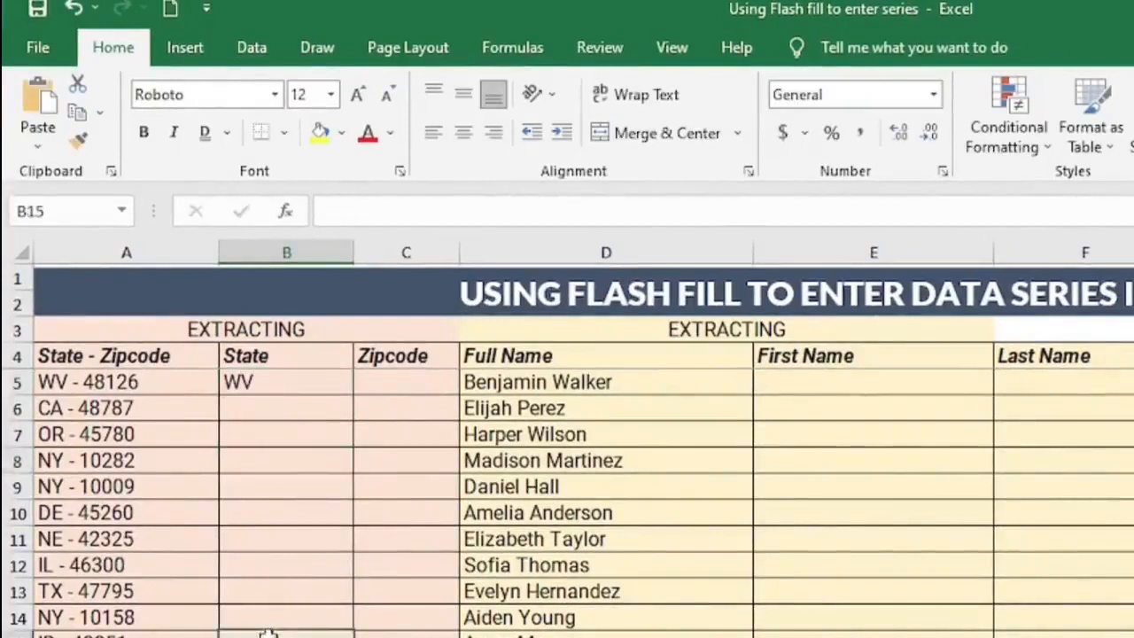
click(296, 384)
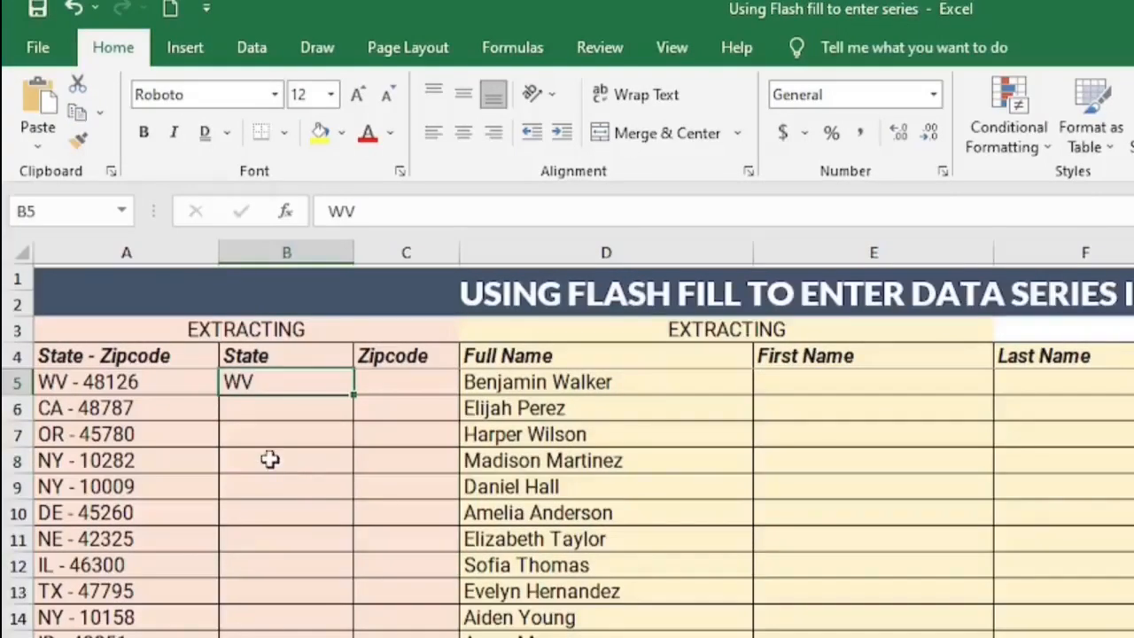
click(257, 55)
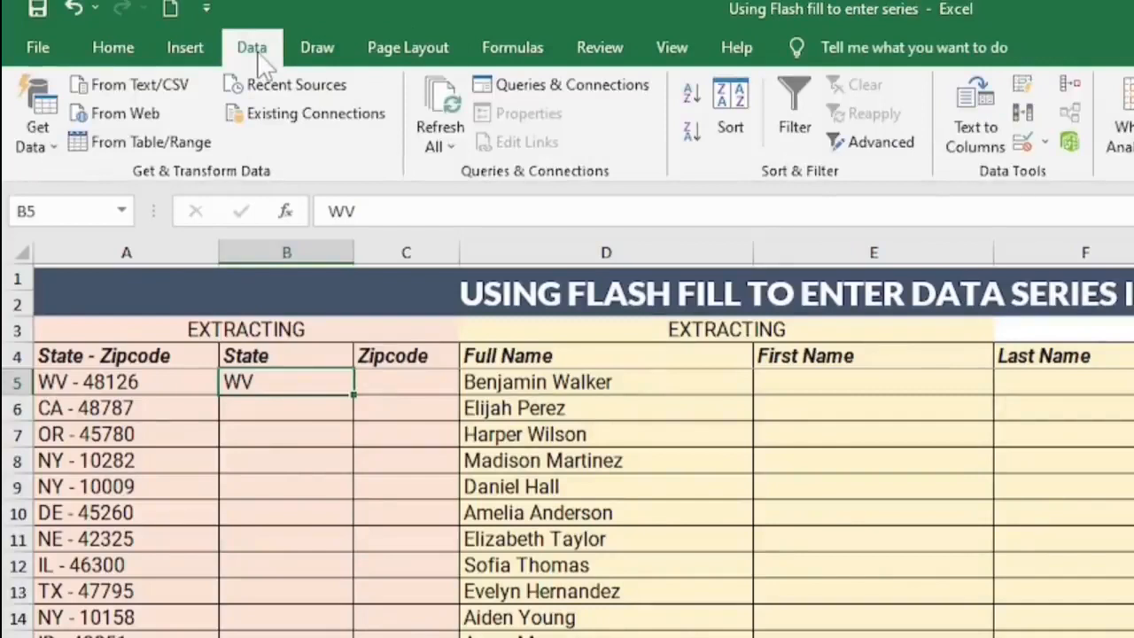
click(1020, 81)
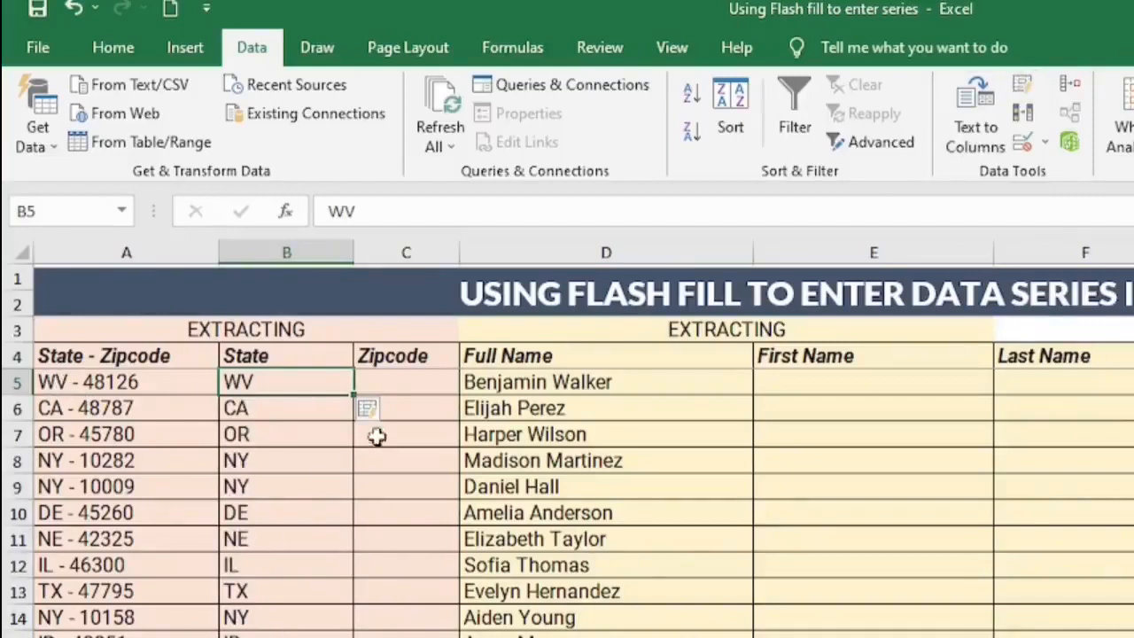
click(403, 382)
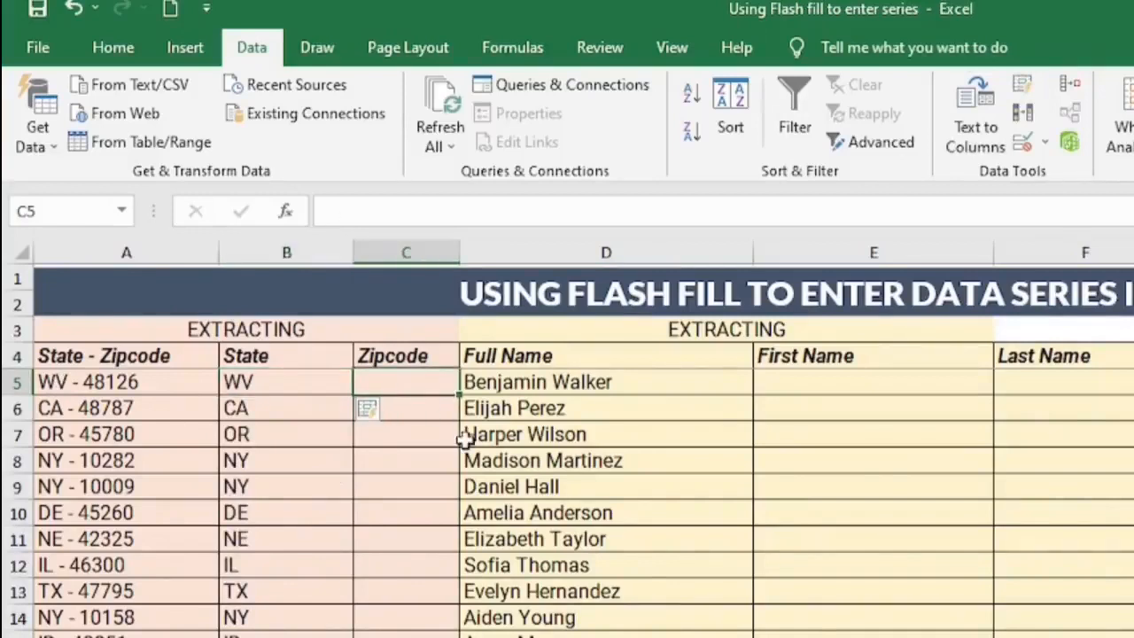
Step: Enter 48126 in C5 and Flash Fill the rest of the Zipcode column with Ctrl+E
text(4)
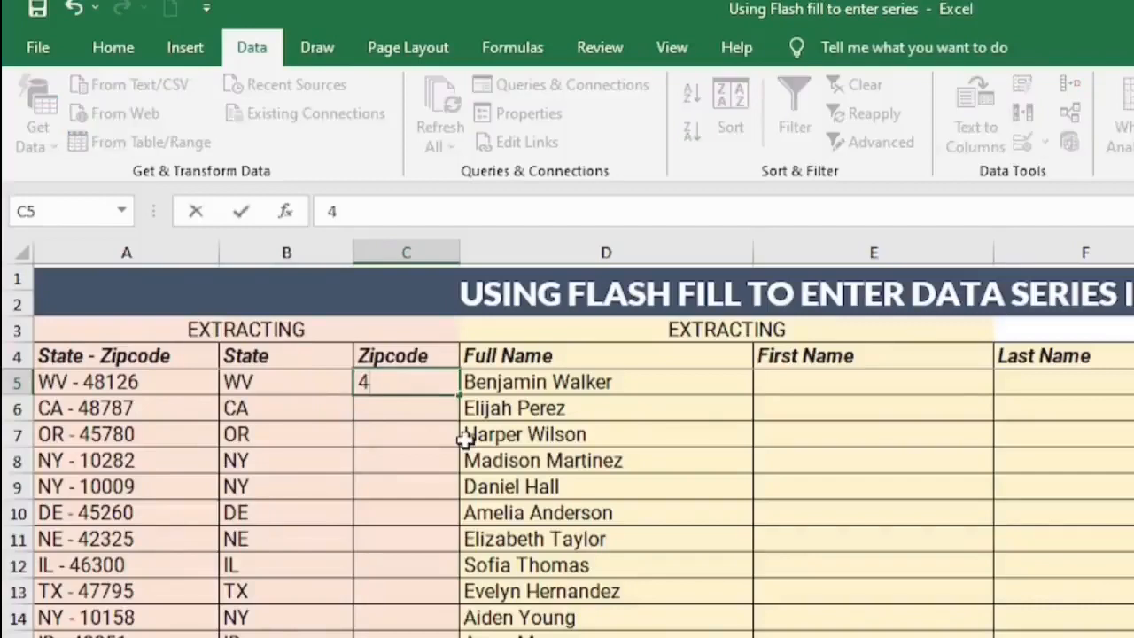
text(8126)
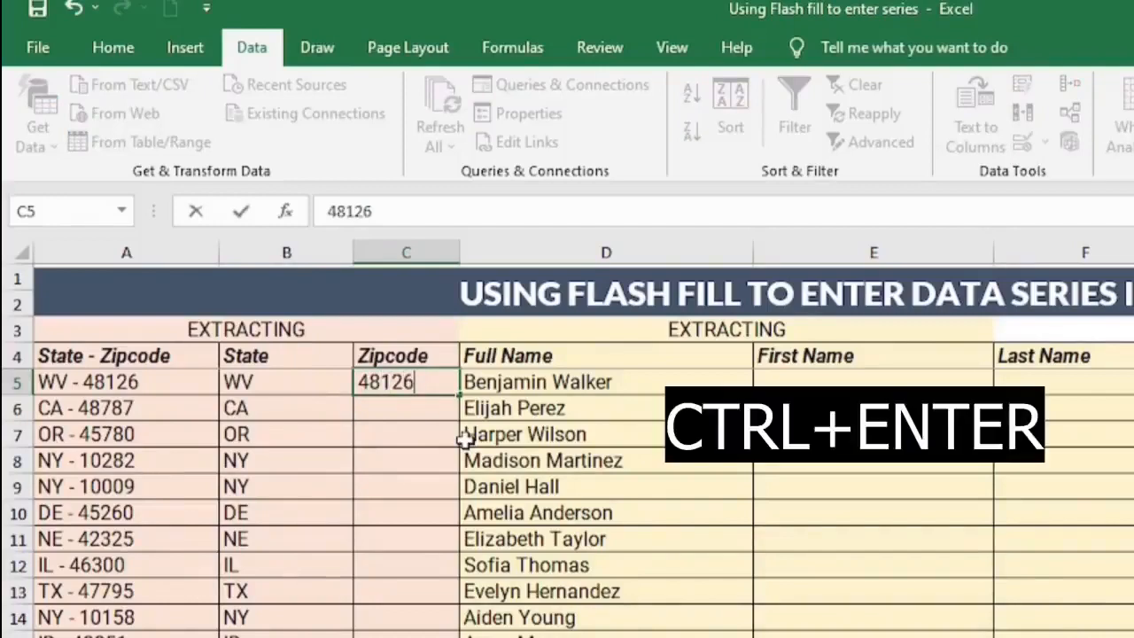
key(ctrl+Return)
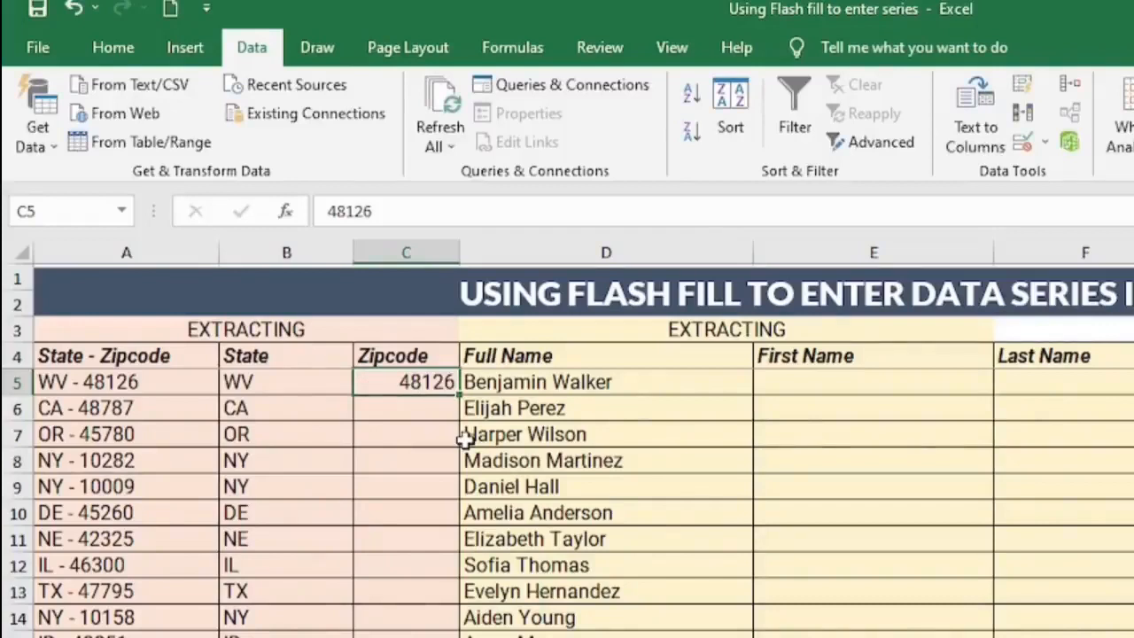
key(ctrl+e)
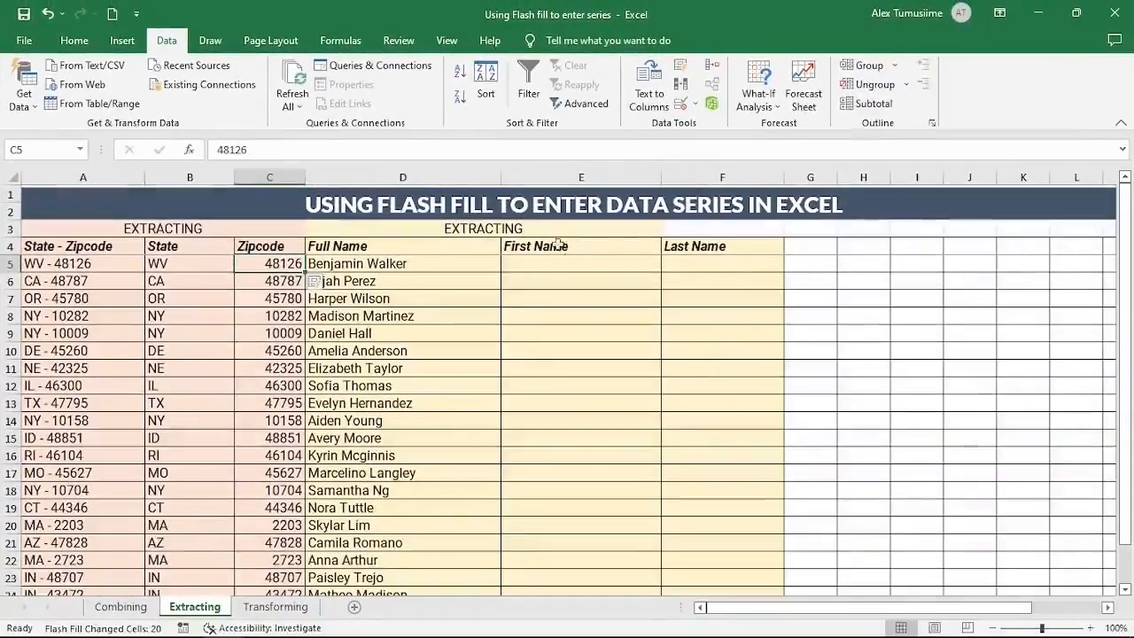
click(559, 263)
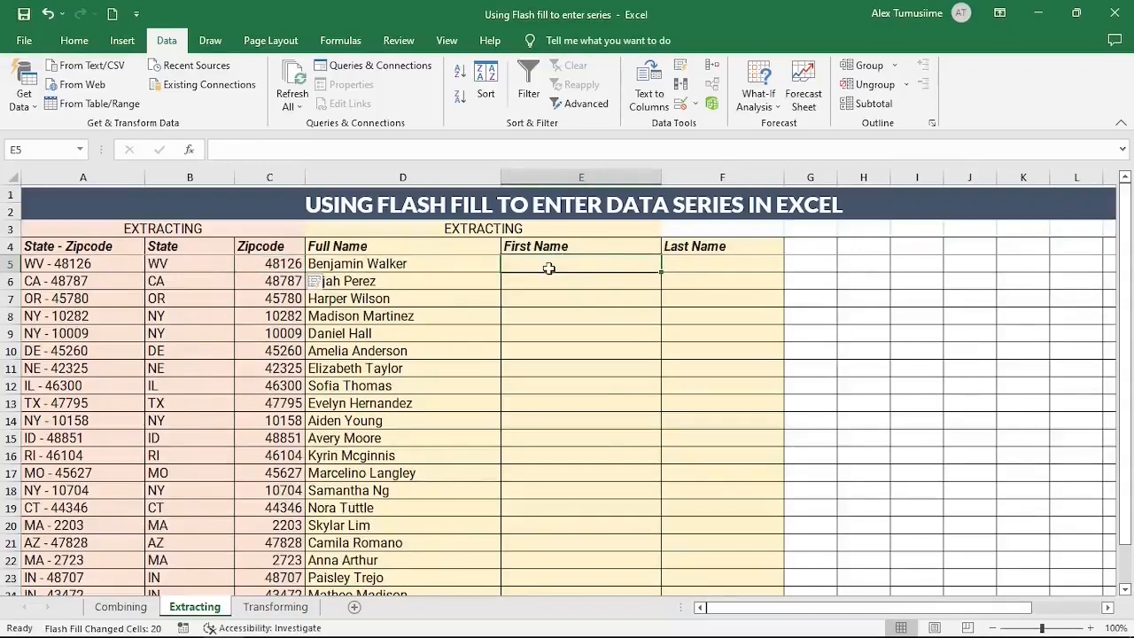
Step: Type the first two first names as examples and accept Flash Fill's suggested first names
text(Be)
key(BackSpace)
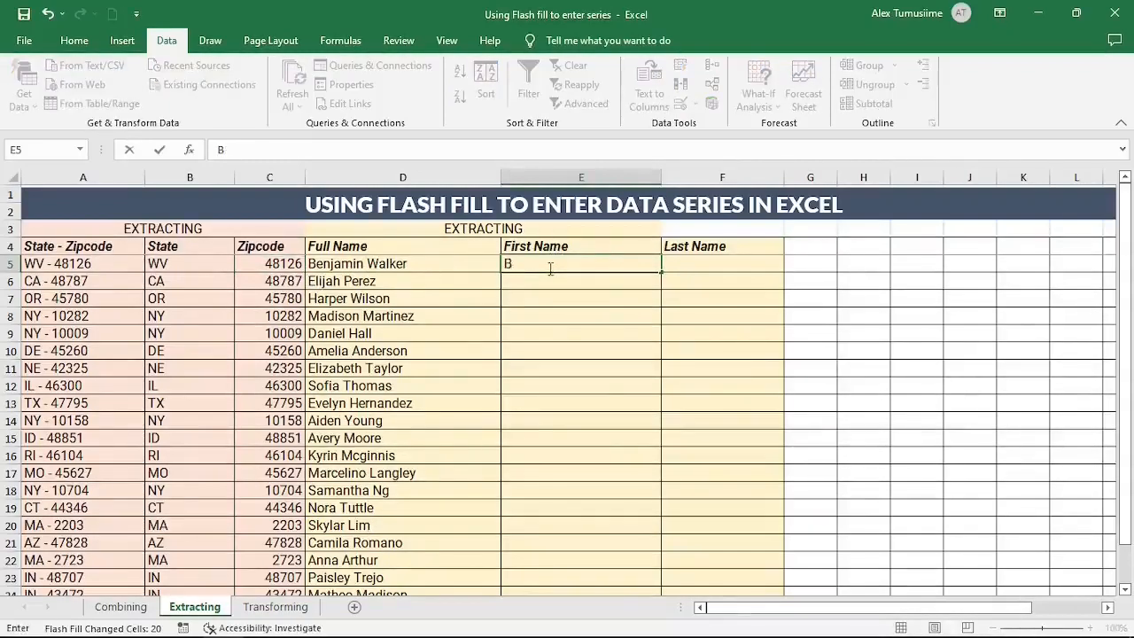
text(enjamin)
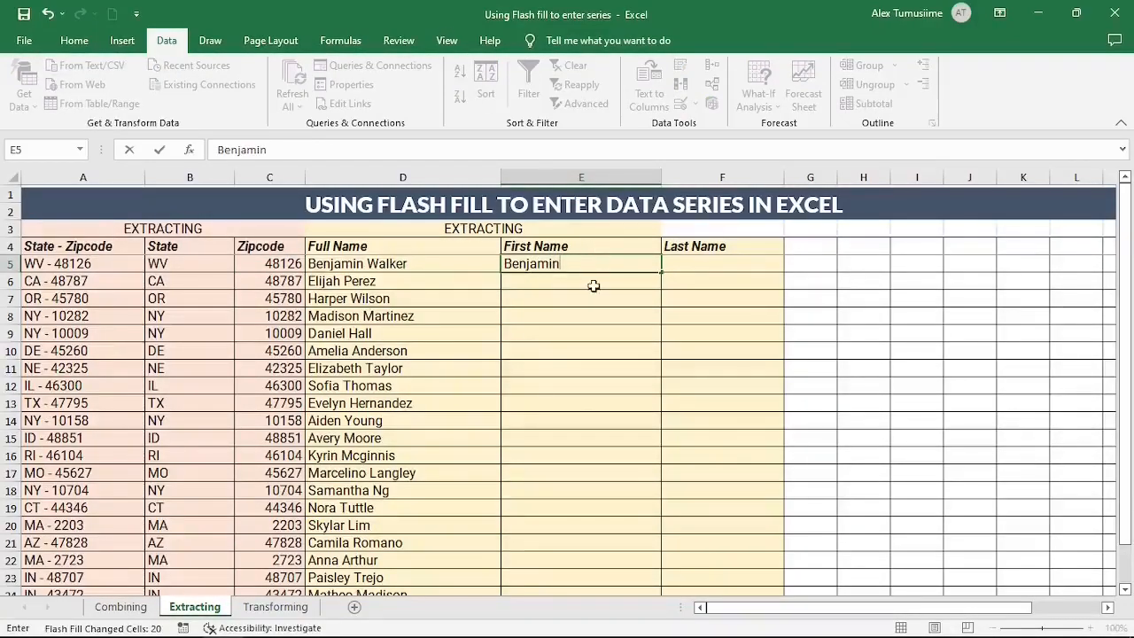
key(Return)
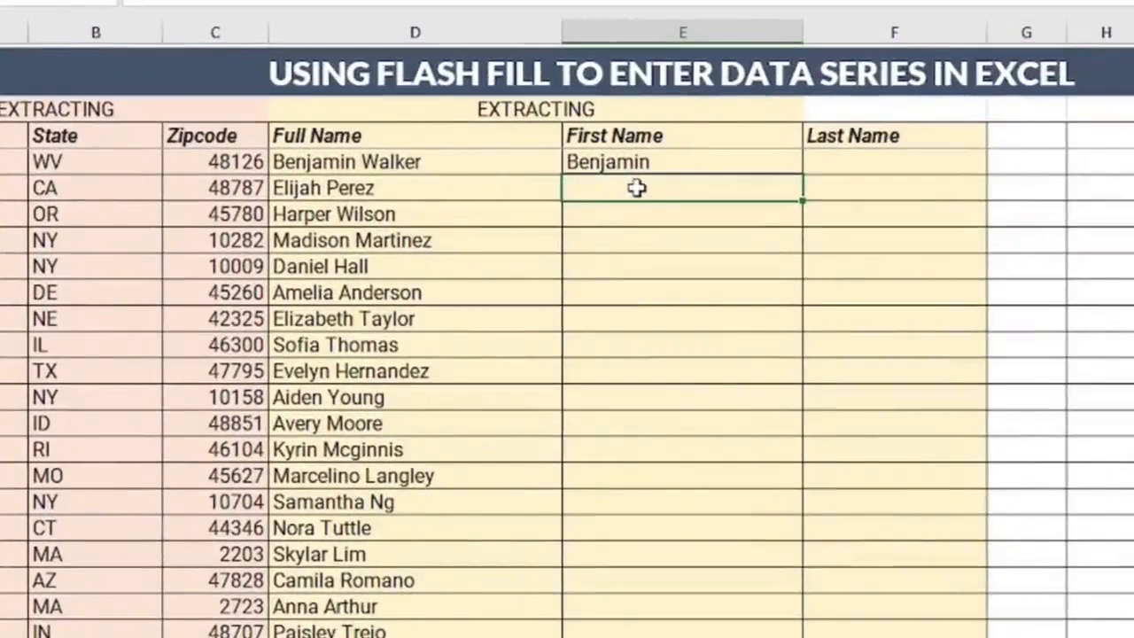
text(Elijah)
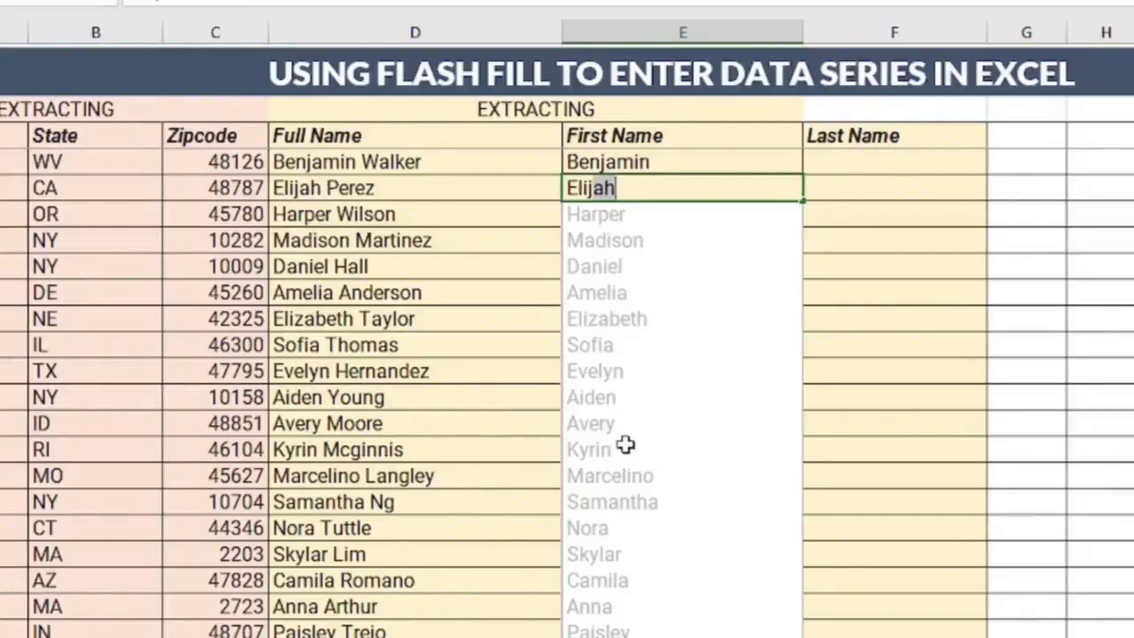
key(Return)
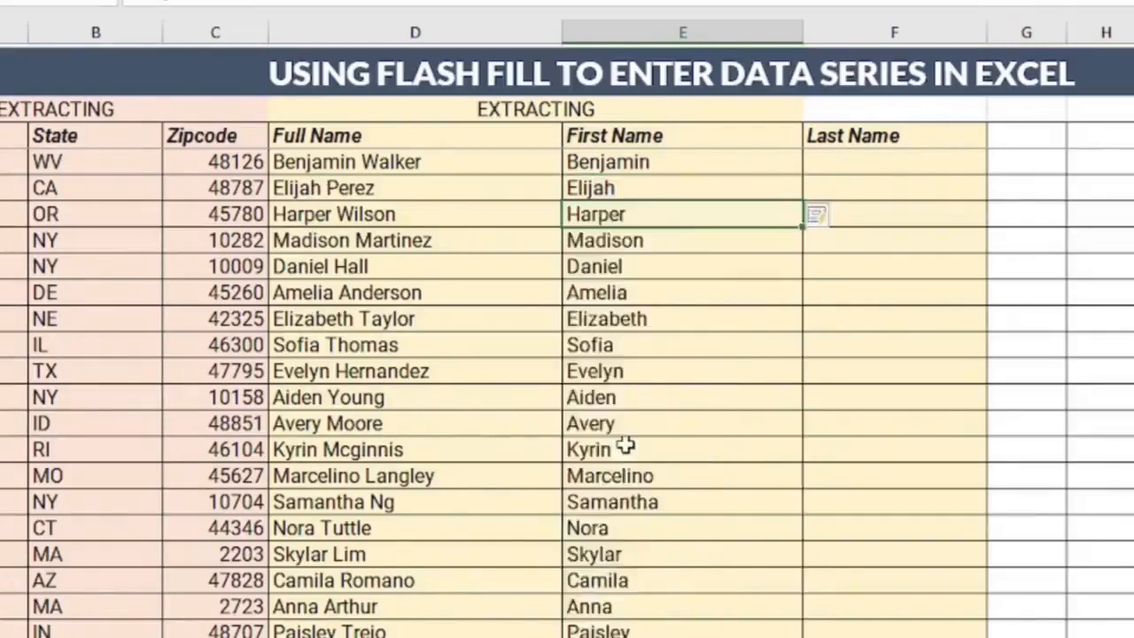
click(853, 159)
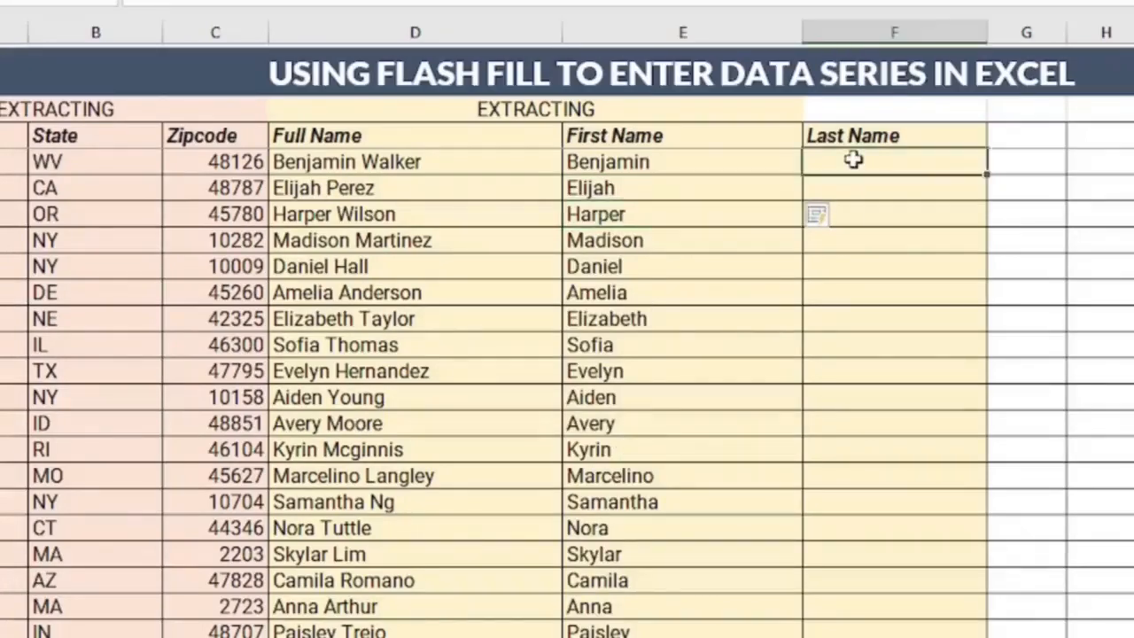
Step: Give 'Walker' and 'Perez' as examples so Flash Fill completes Last Name, then go to Transforming
text(Walker)
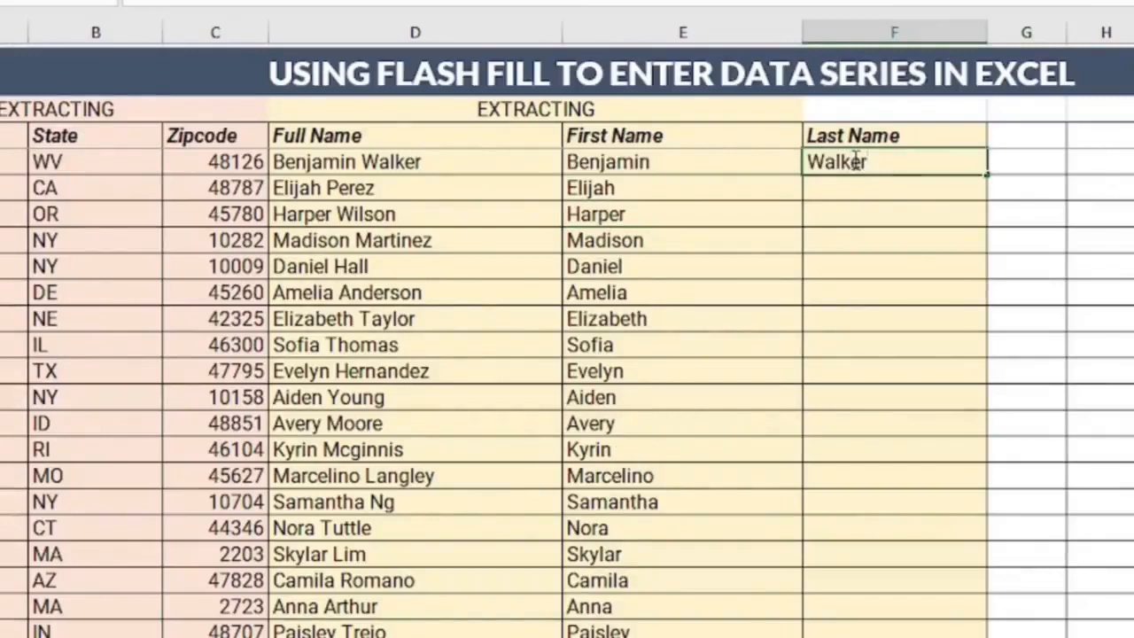
key(Return)
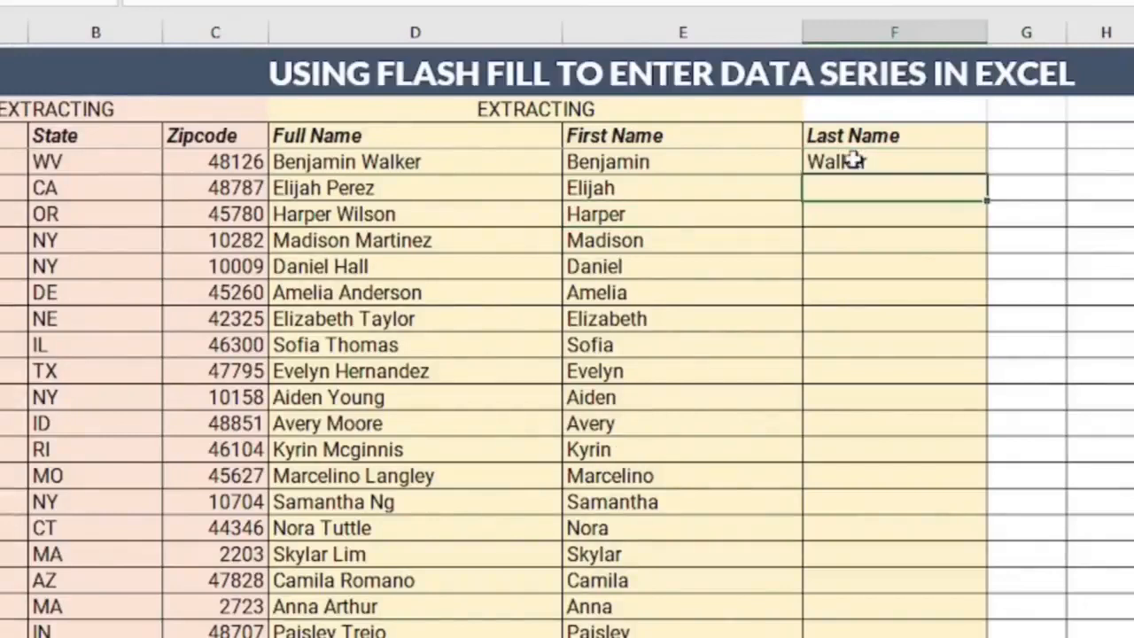
text(Perez)
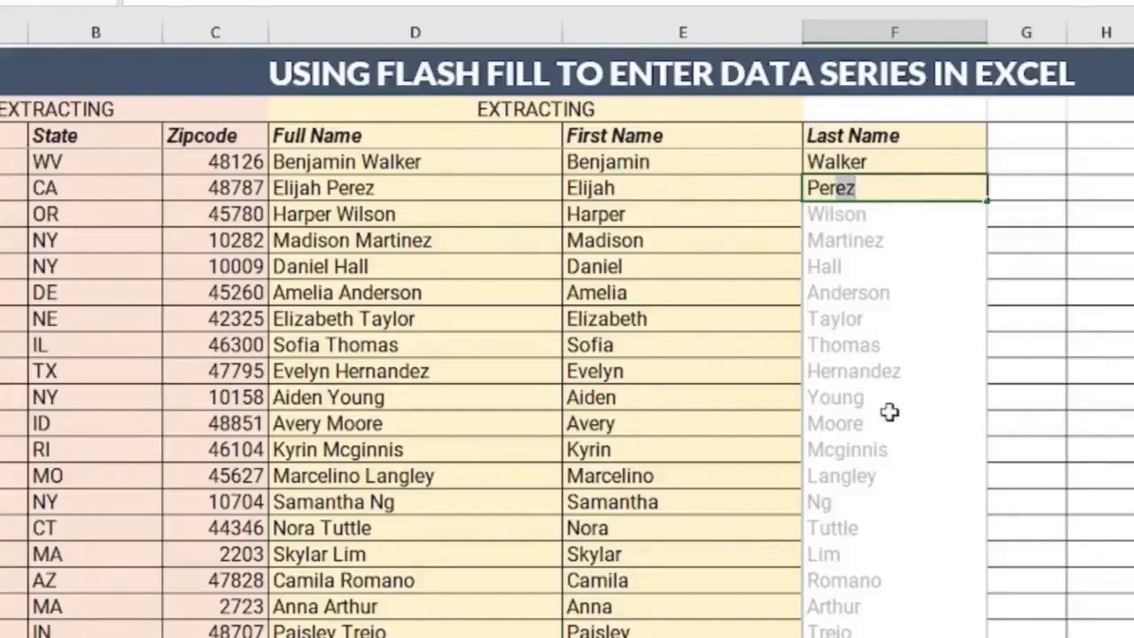
key(Return)
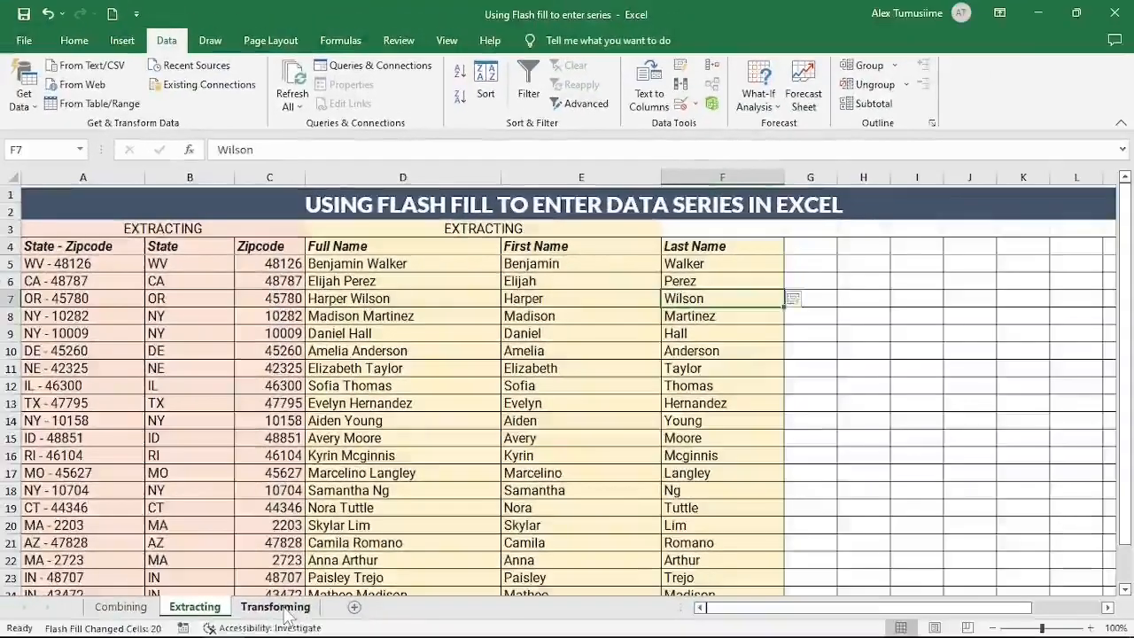
click(262, 628)
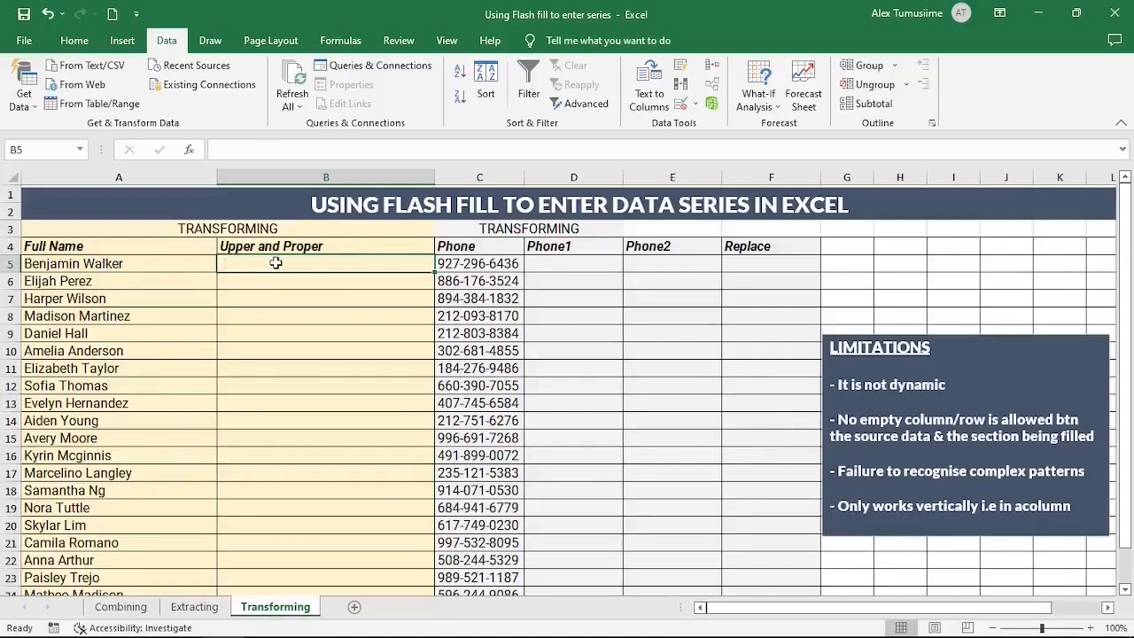
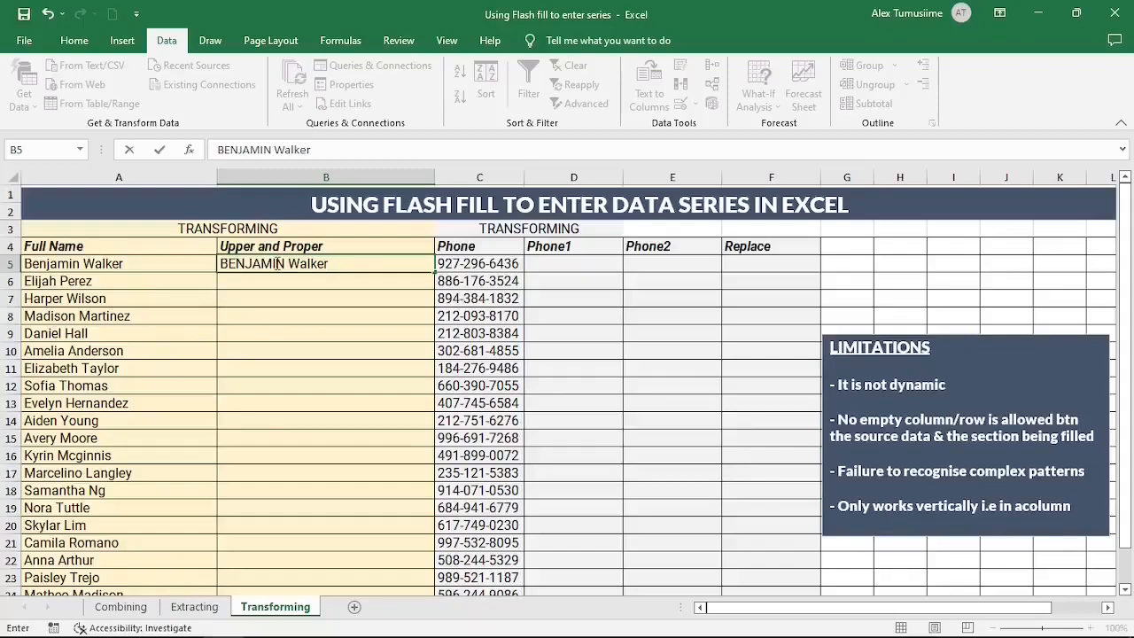
key(ctrl+Return)
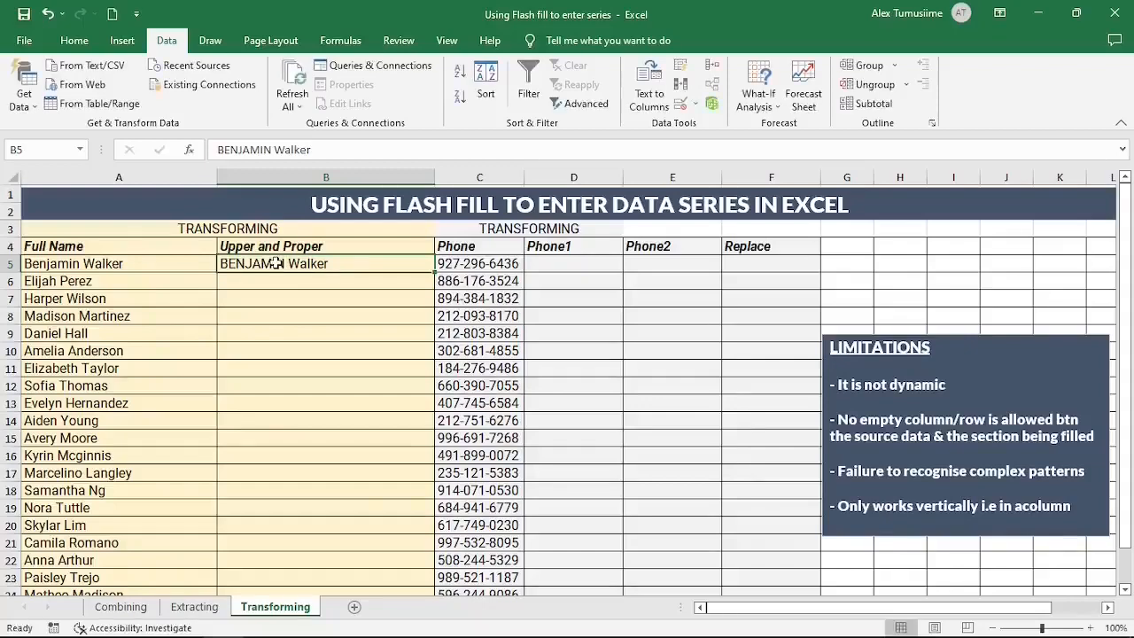
click(326, 298)
click(382, 258)
scroll(428, 266, down, 1)
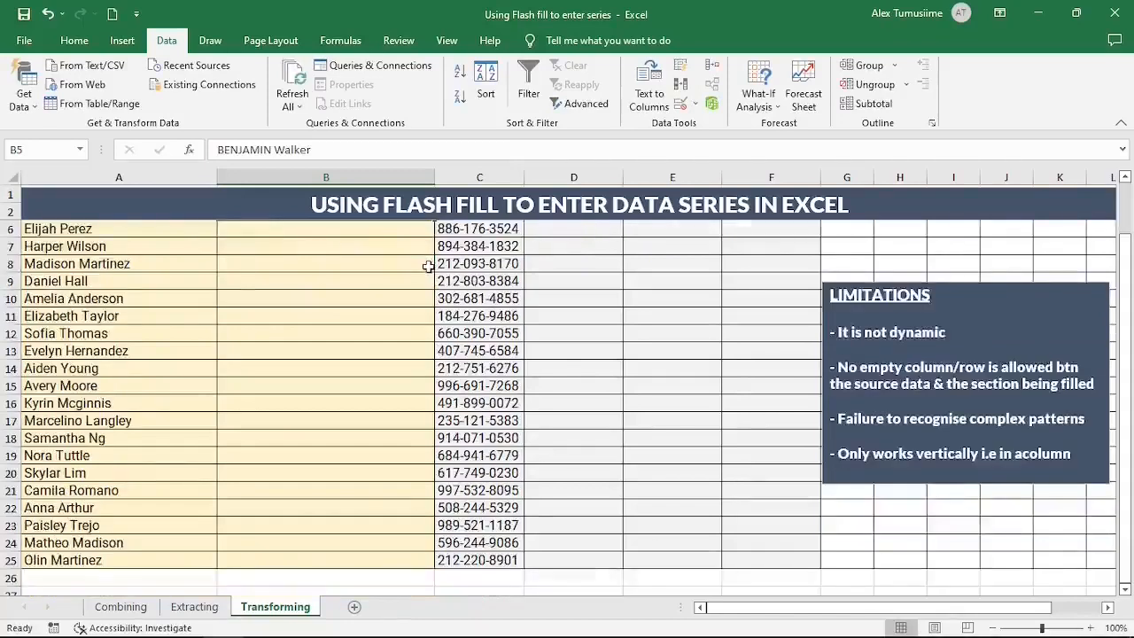
scroll(428, 266, up, 1)
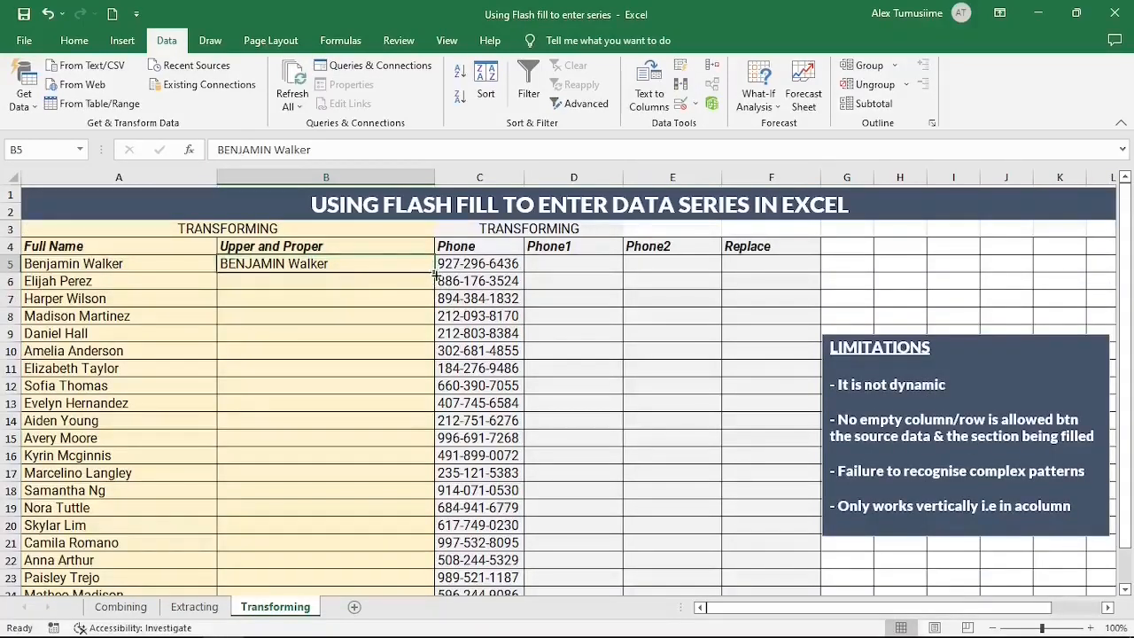
drag(434, 271, 447, 534)
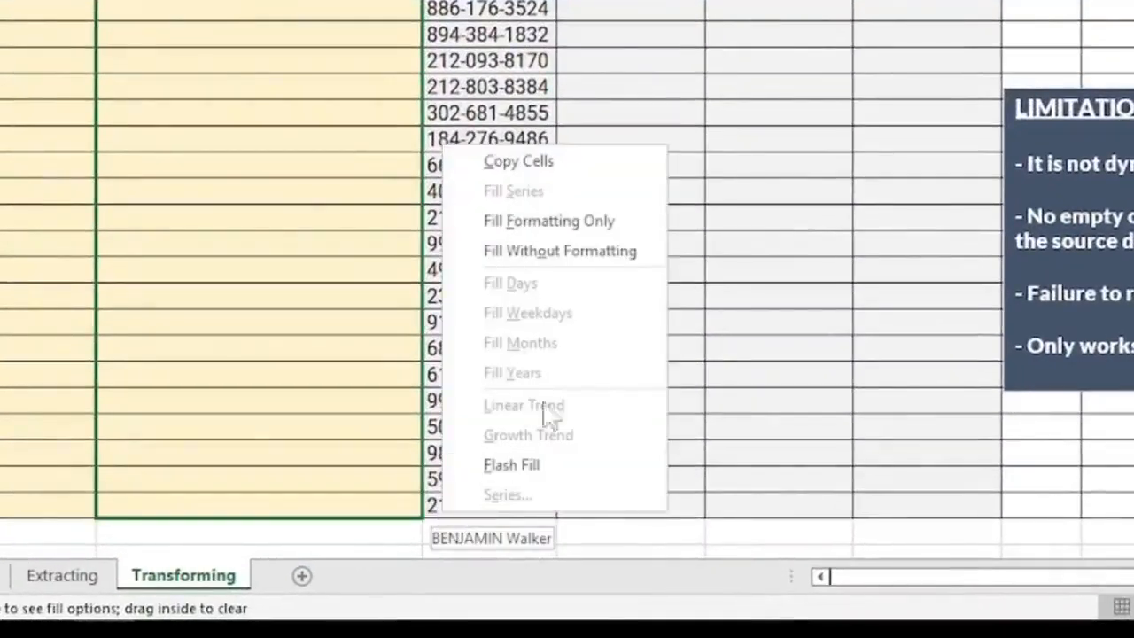
click(545, 464)
click(215, 35)
scroll(215, 50, up, 1)
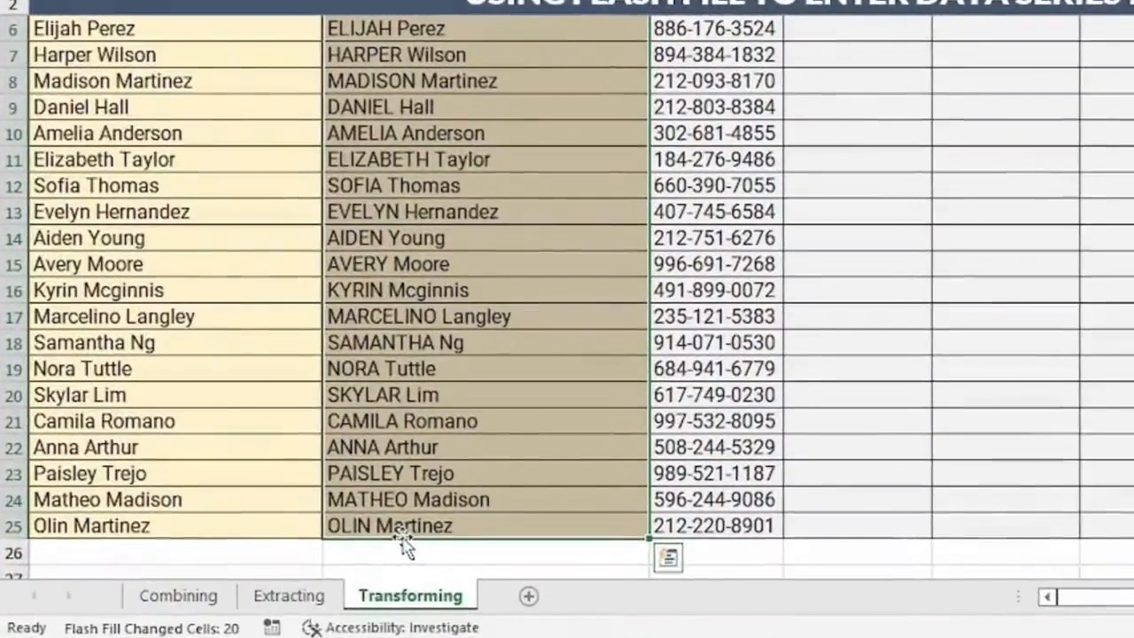
key(Delete)
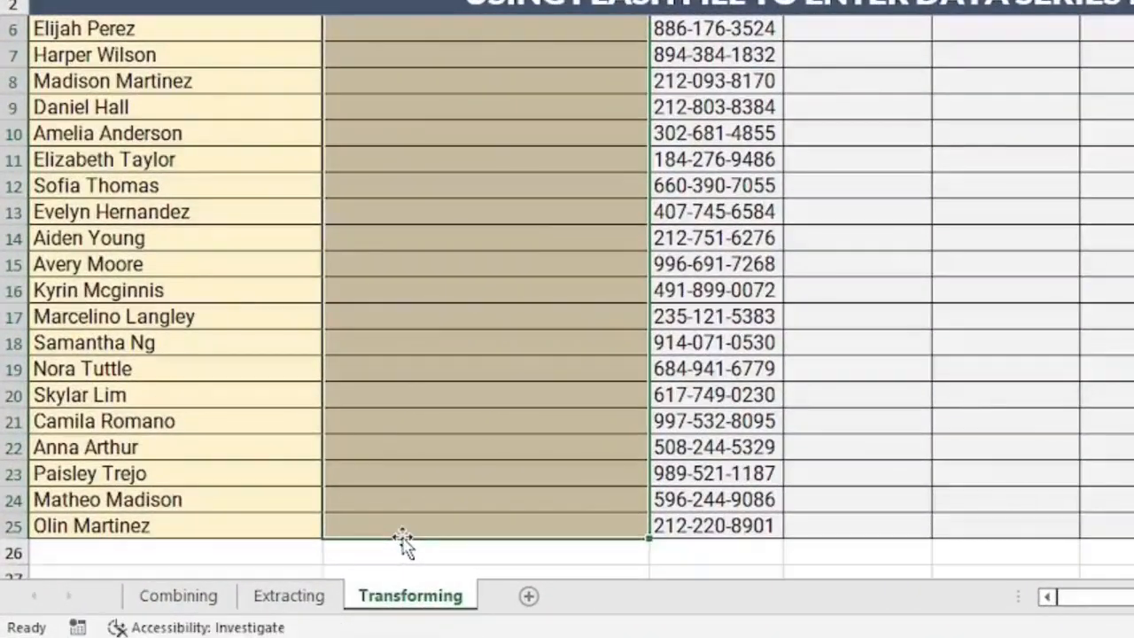
scroll(407, 459, up, 1)
Step: Enter 'Walker B' in B5 and Flash Fill column B with surname plus first initial
click(485, 218)
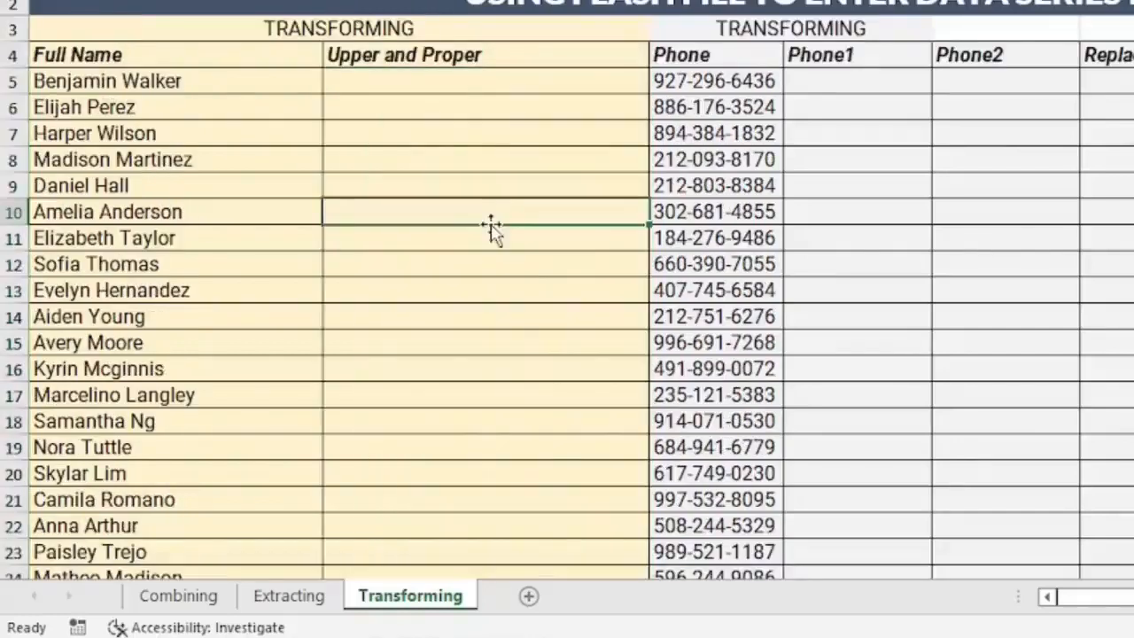
click(399, 79)
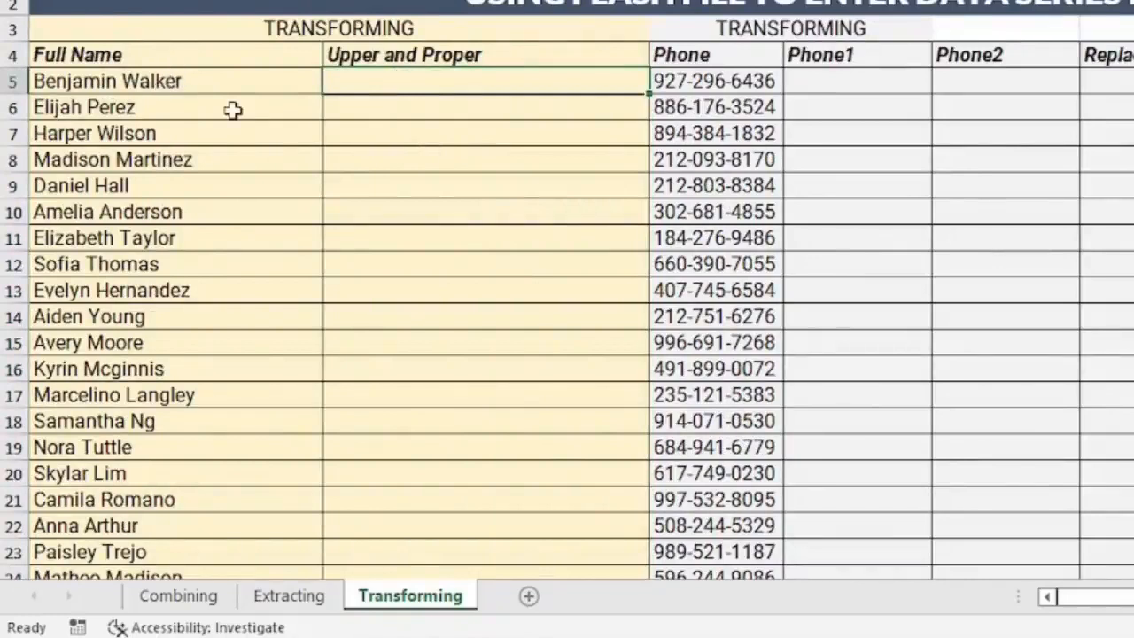
text(Walker)
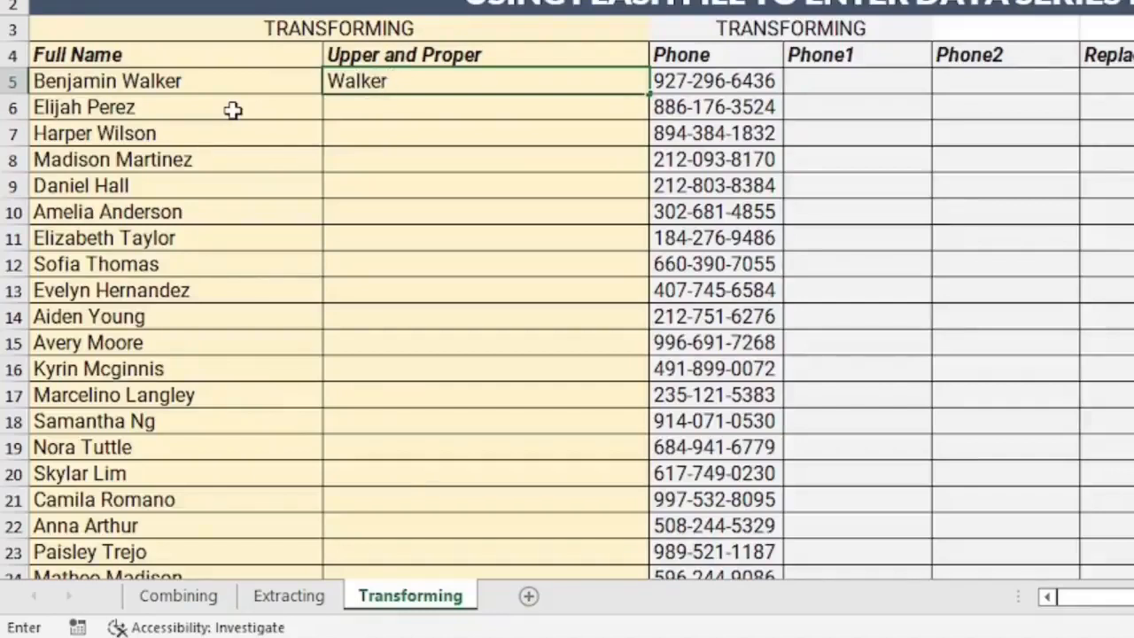
text( B)
key(Return)
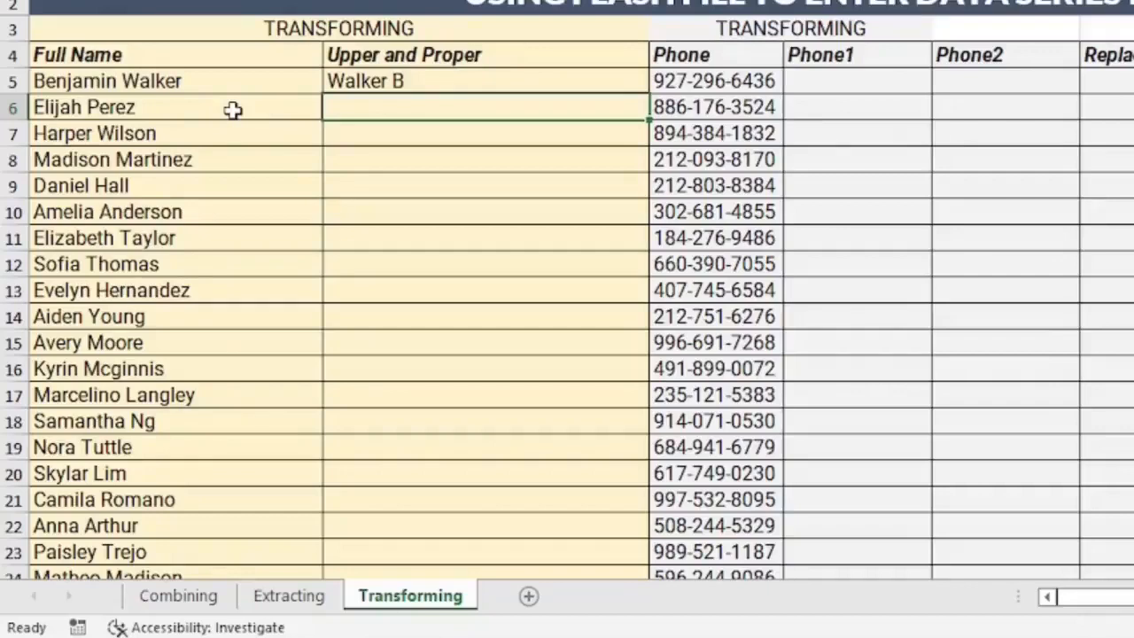
key(ctrl+e)
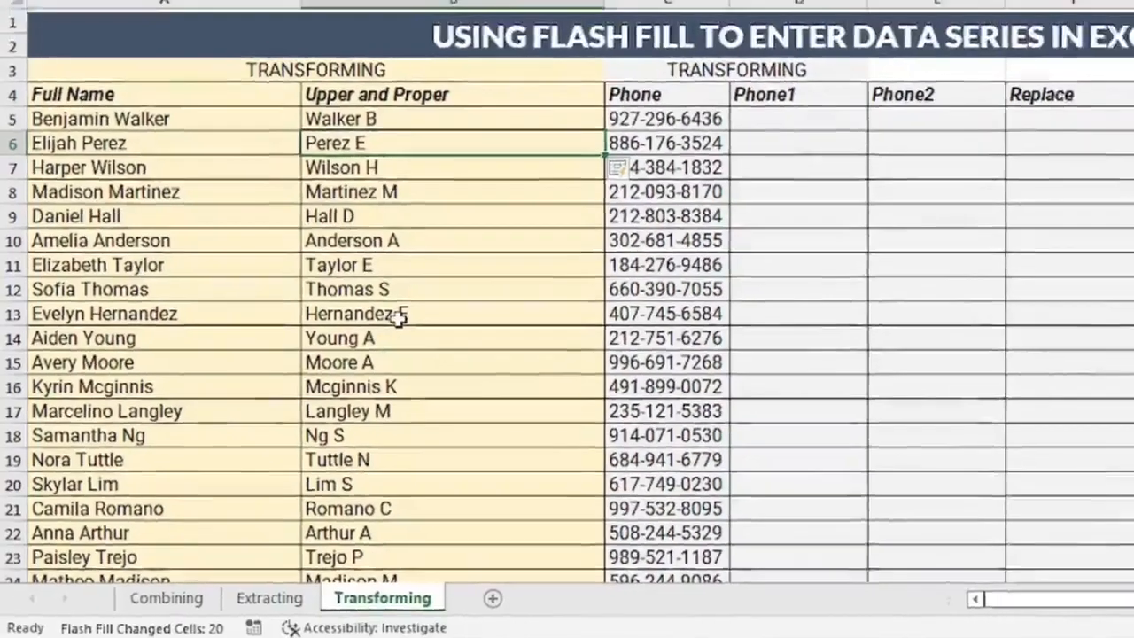
scroll(425, 292, down, 1)
scroll(325, 375, up, 1)
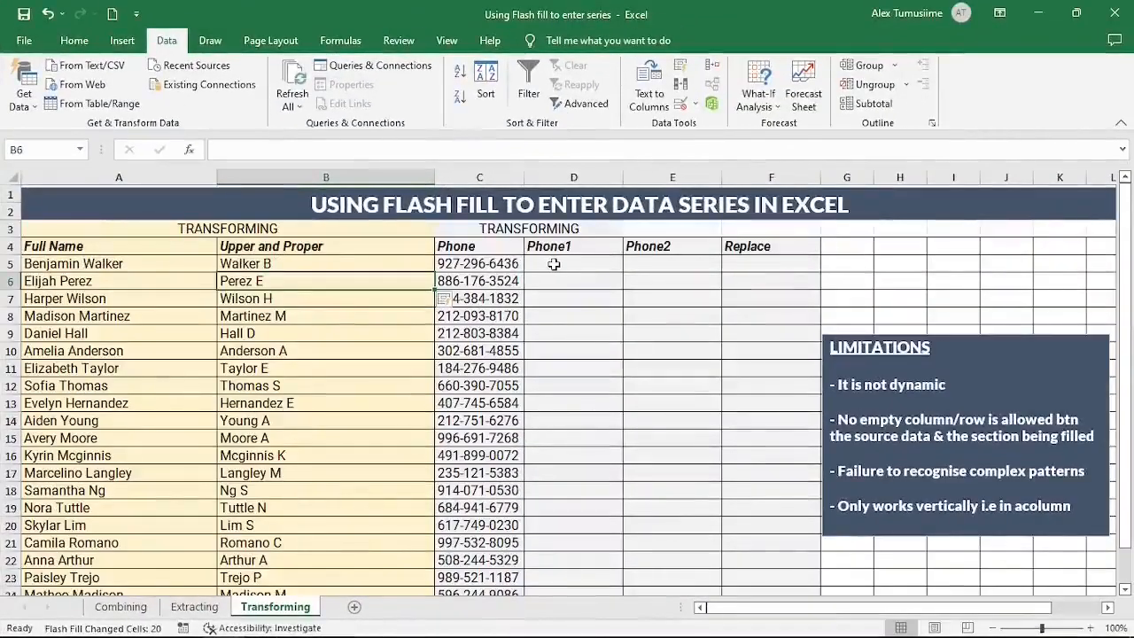
click(554, 264)
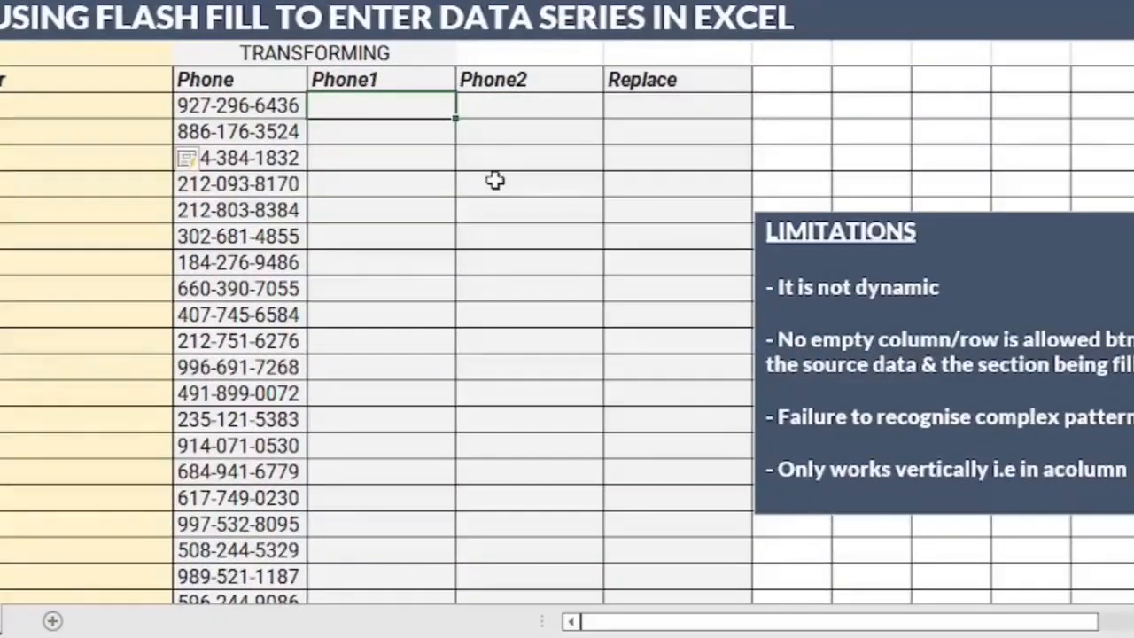
Step: Start the first Phone1 entry in bracketed-area-code format, typing '(927)-296'
text(()
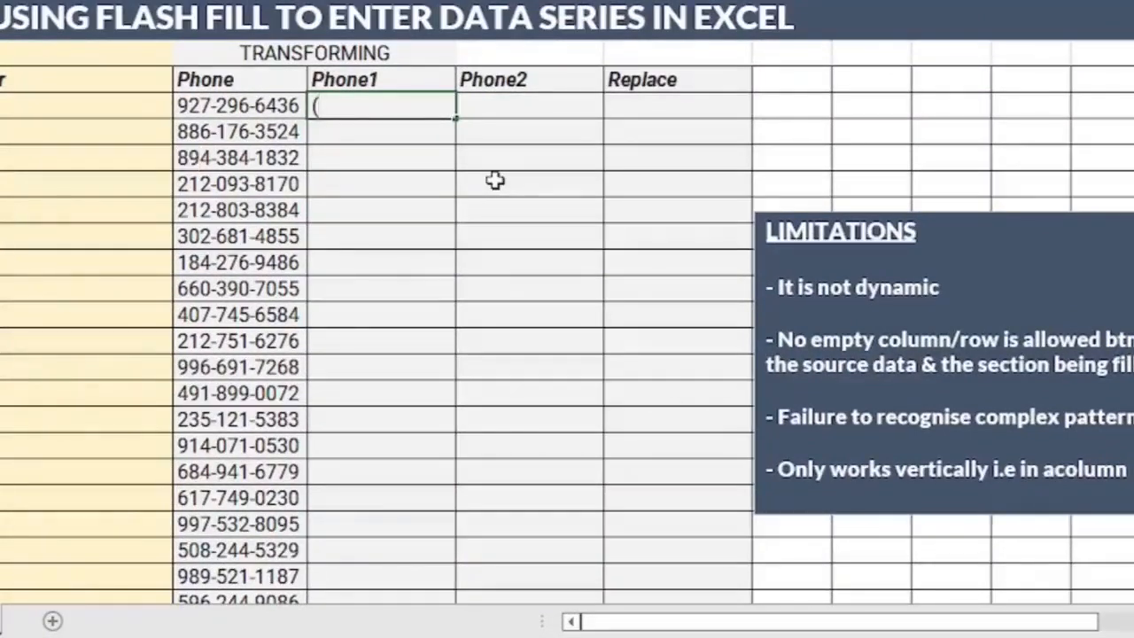
text(927)-2)
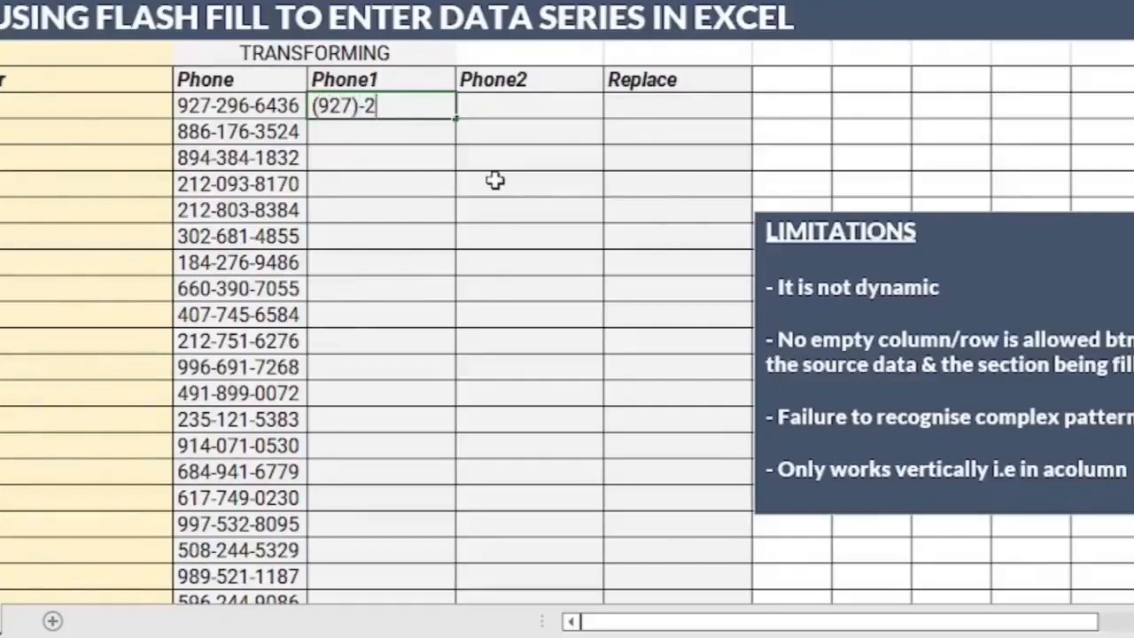
text(96)
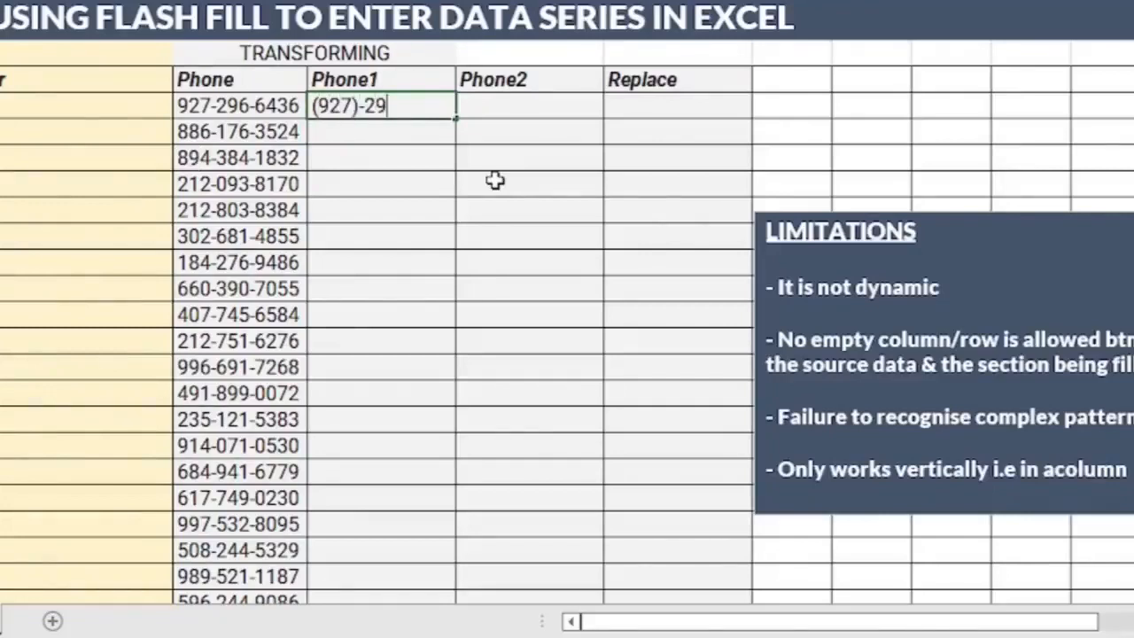
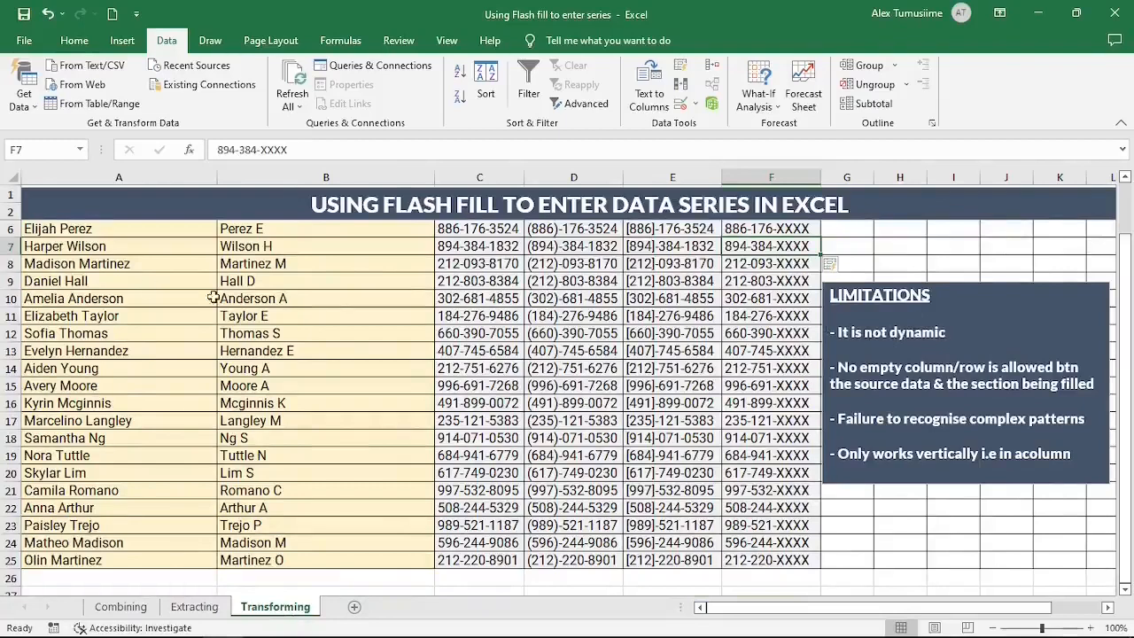
click(90, 230)
key(ctrl+c)
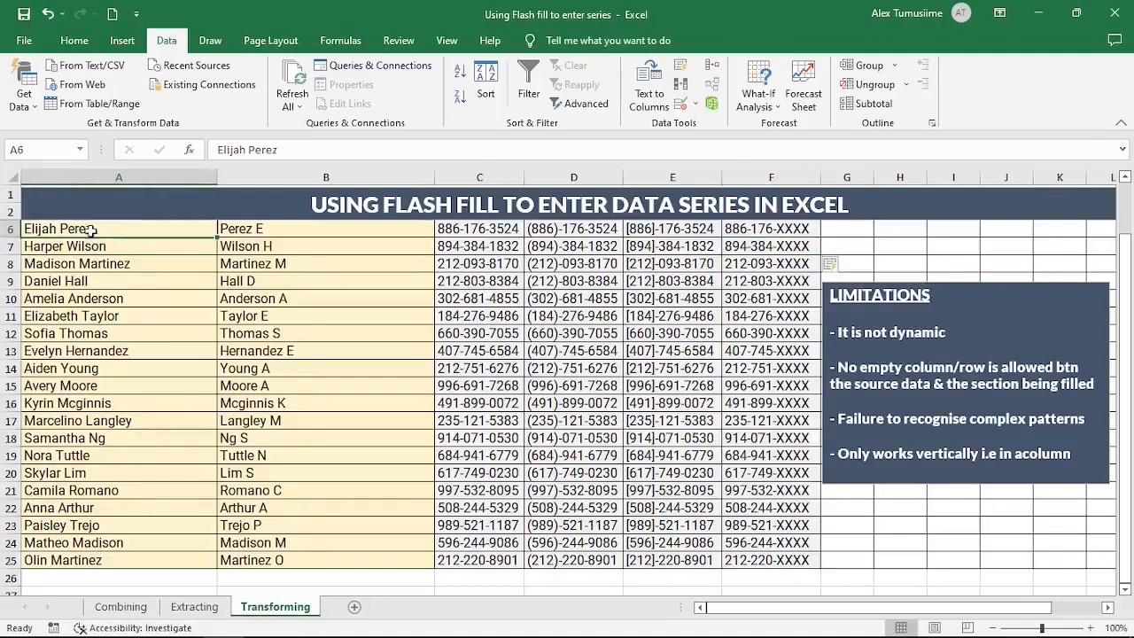
click(284, 227)
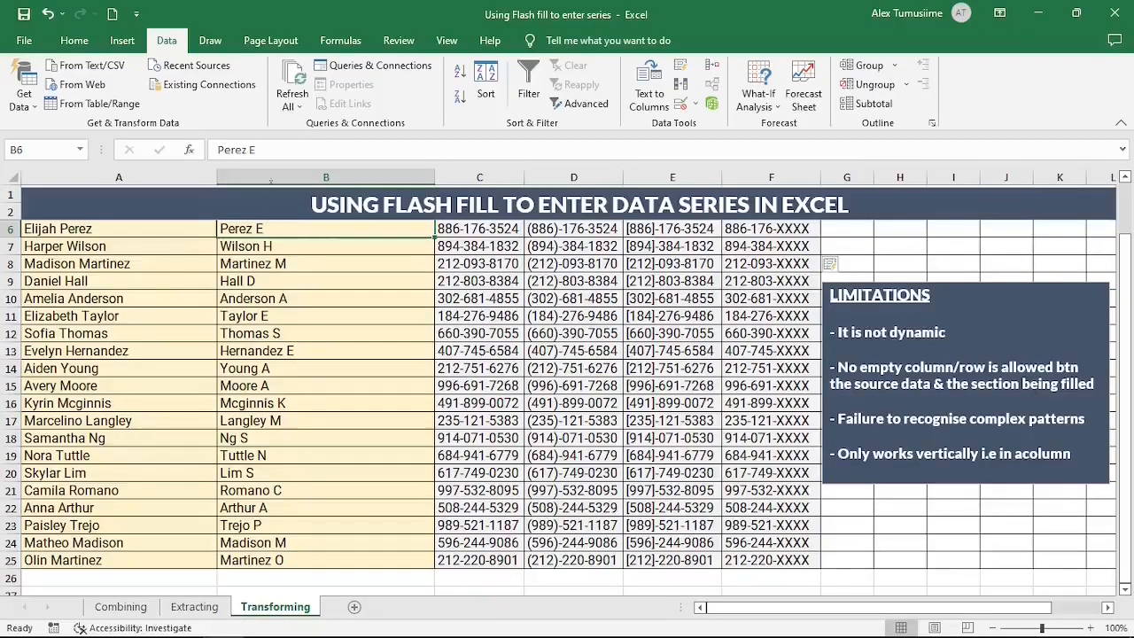
Step: Insert a new empty column before the last-name-and-initial column
click(270, 177)
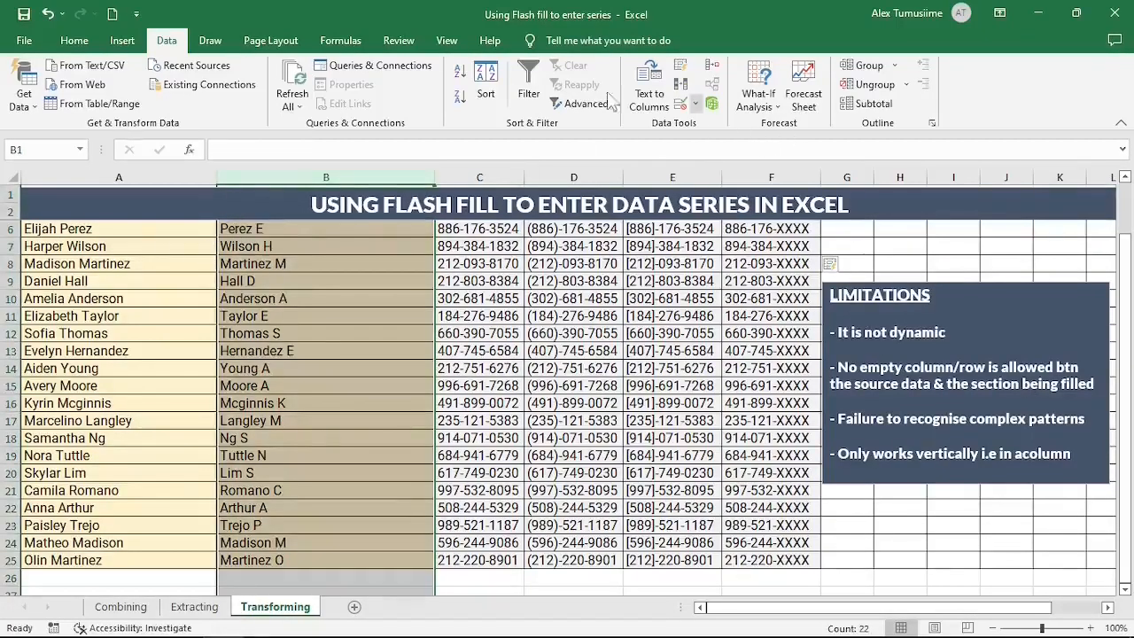
right_click(270, 173)
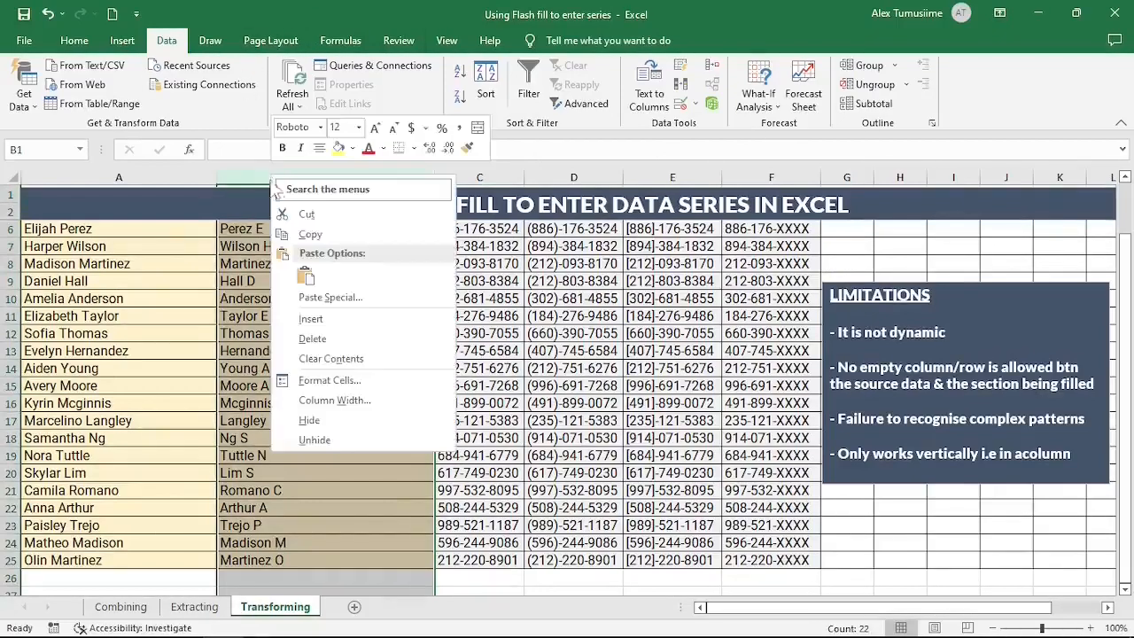
click(311, 319)
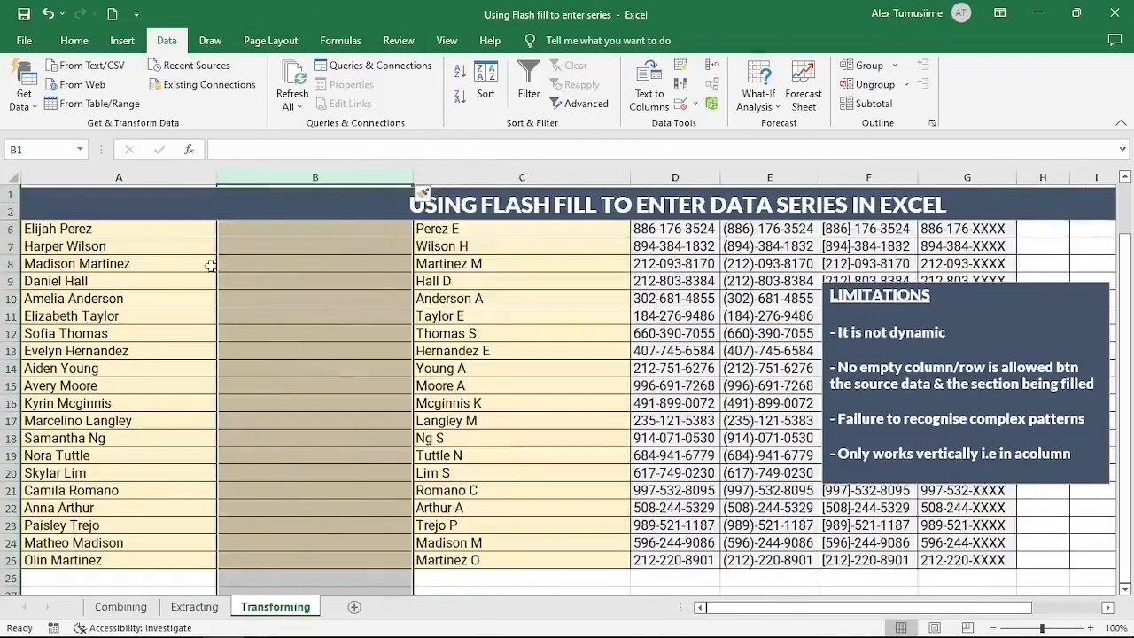
drag(480, 232, 474, 524)
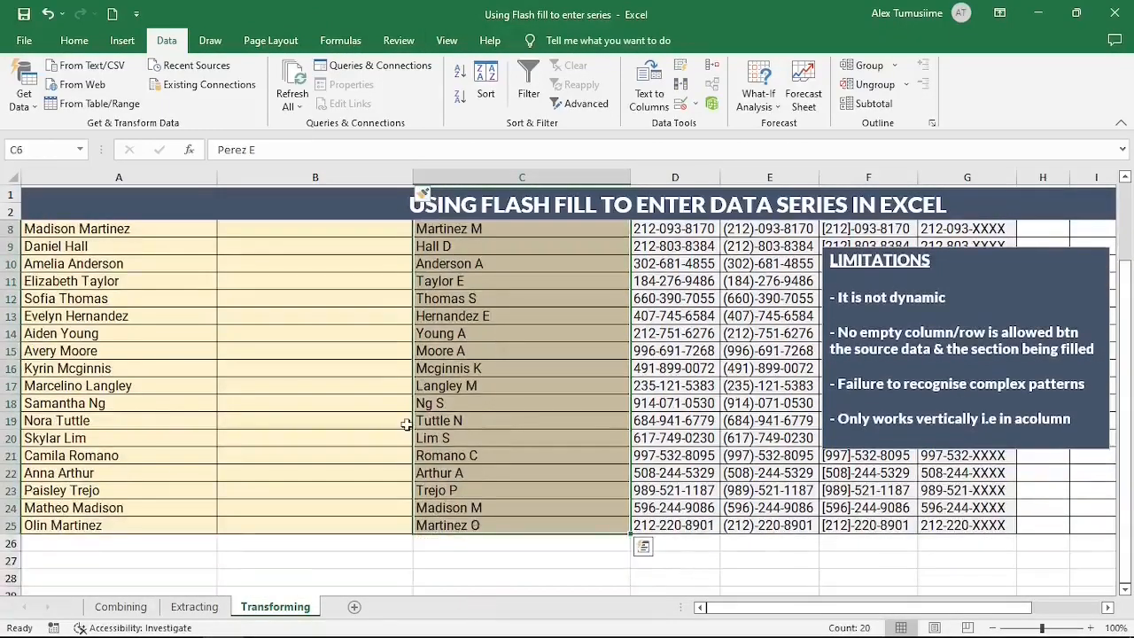
key(Delete)
scroll(294, 292, up, 2)
click(439, 258)
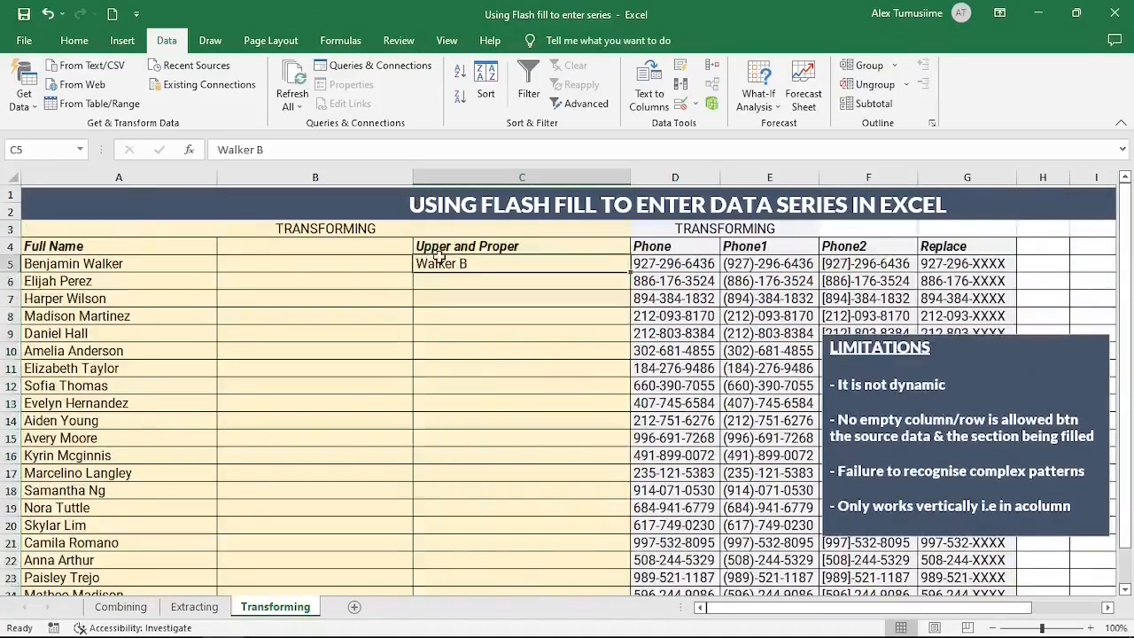
Step: Replace Walker B in C5 with BENJAMIN and type ELIJAH in C6
key(Delete)
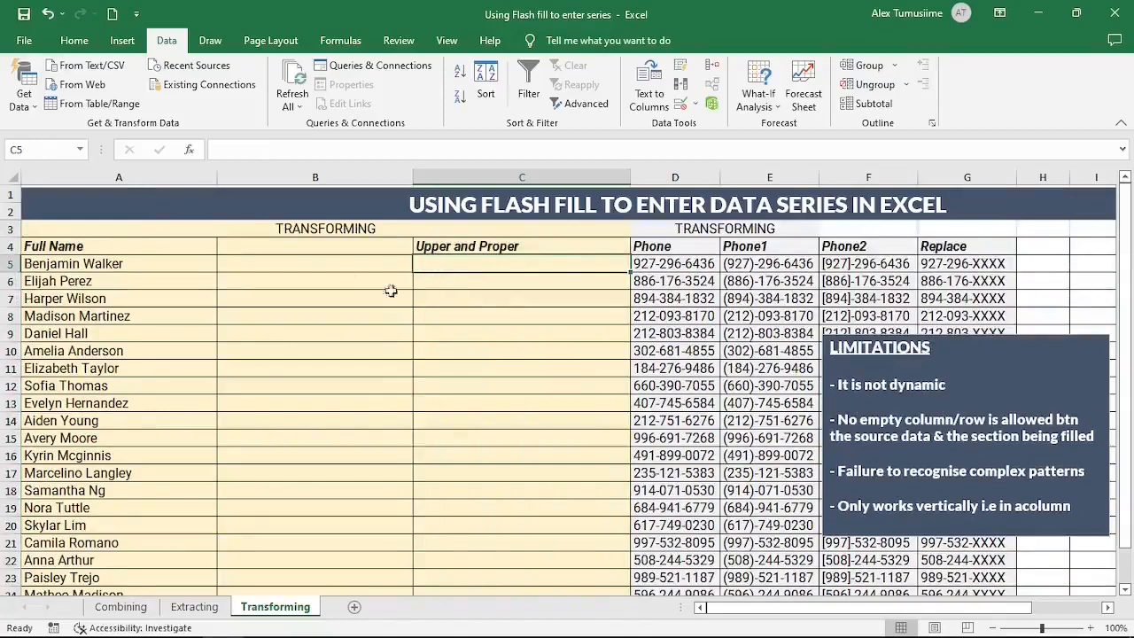
double_click(437, 266)
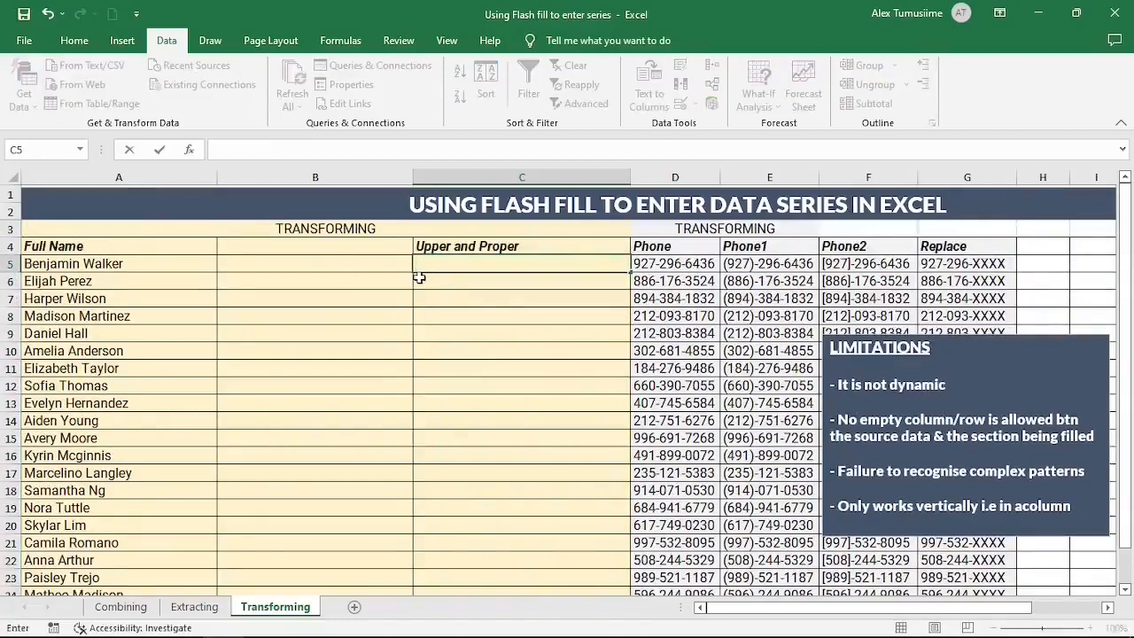
text(BENJAMIN)
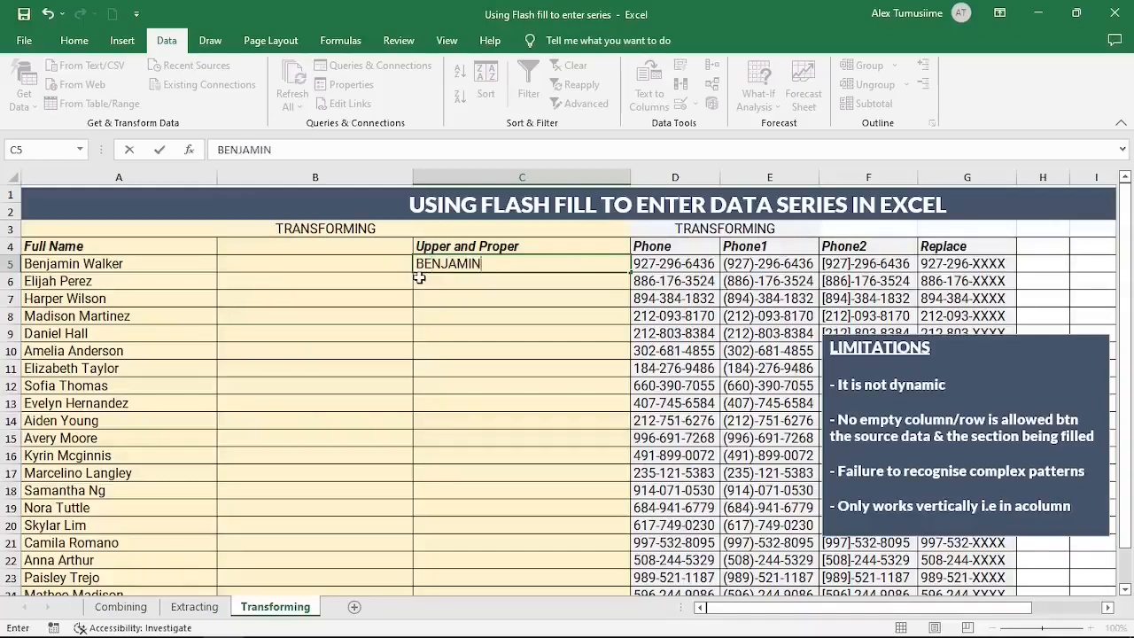
key(Return)
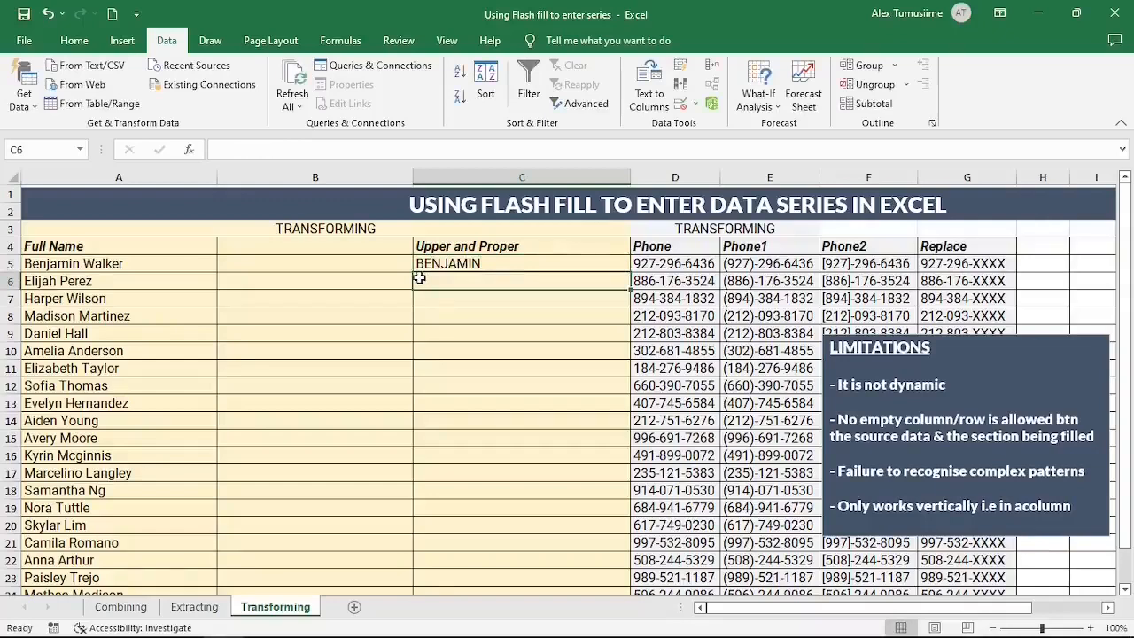
text(E)
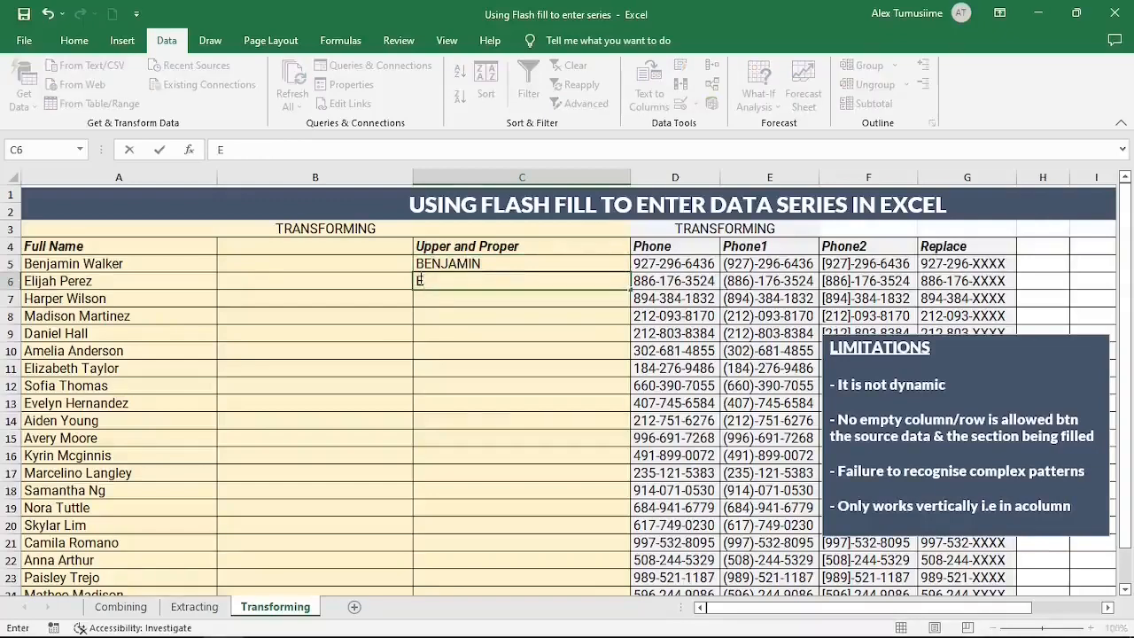
text(LIJAH)
key(Return)
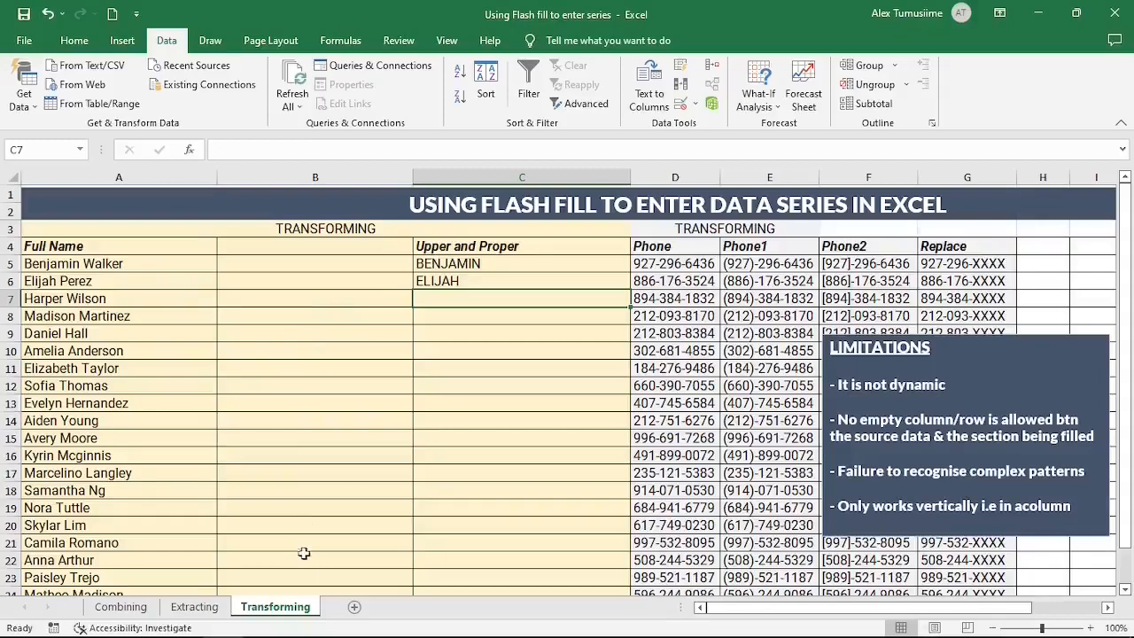
right_click(283, 168)
click(328, 334)
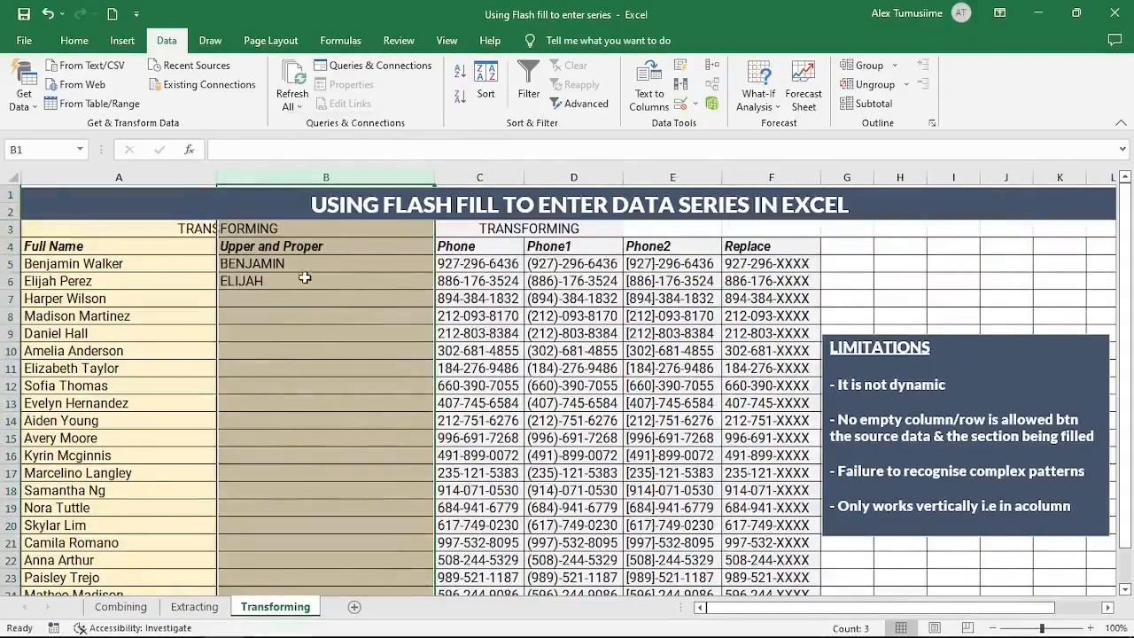
drag(304, 264, 310, 285)
key(Delete)
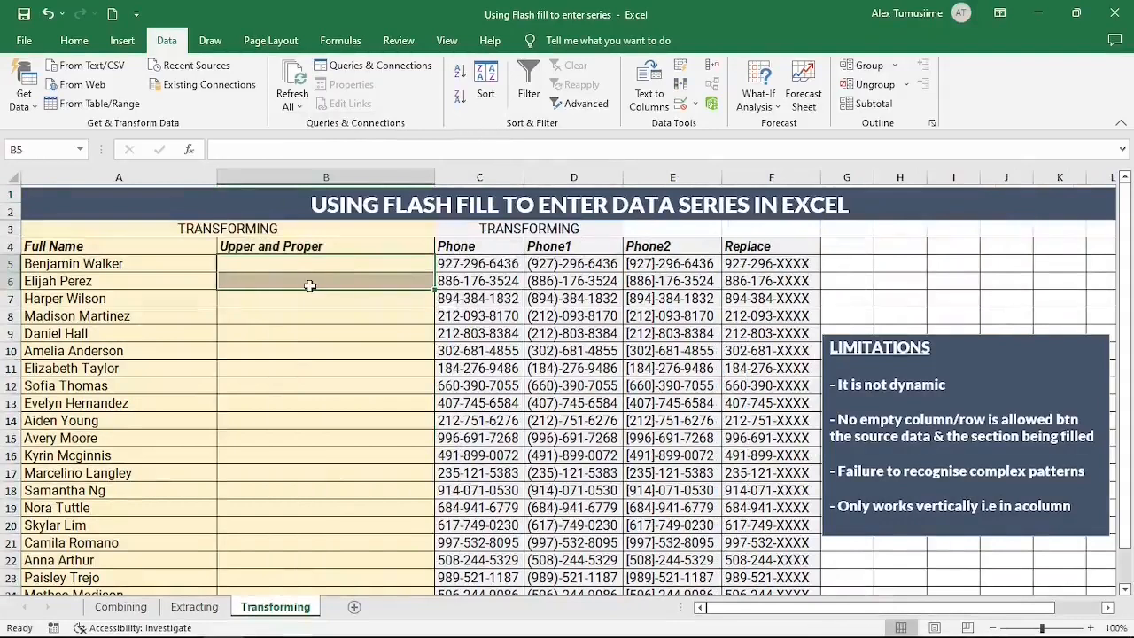
click(262, 271)
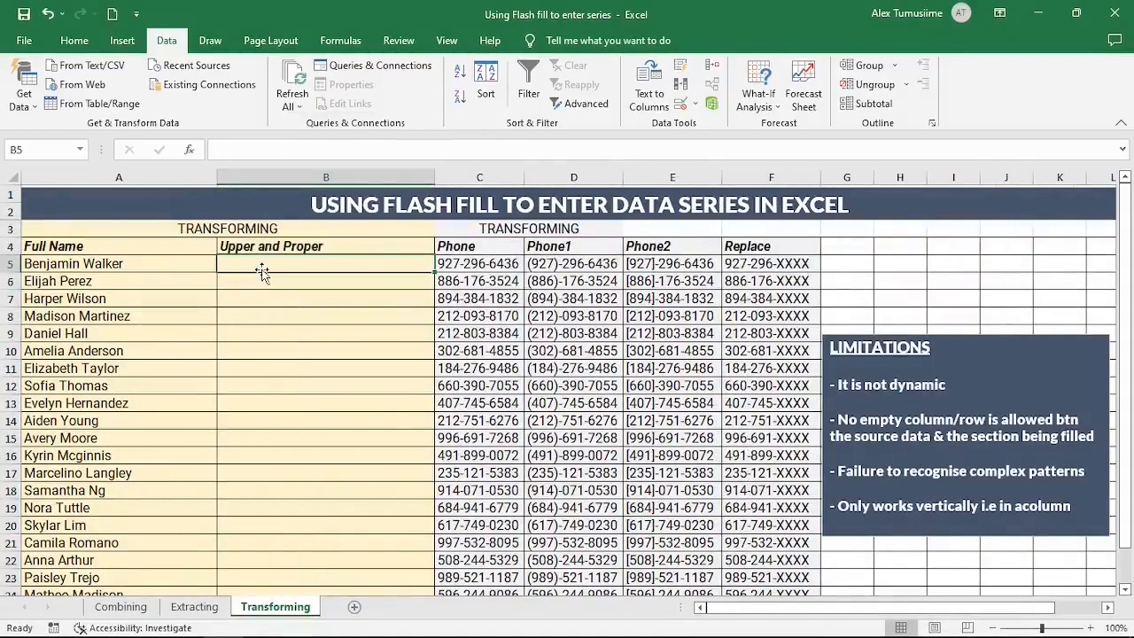
text(BENJAMIN)
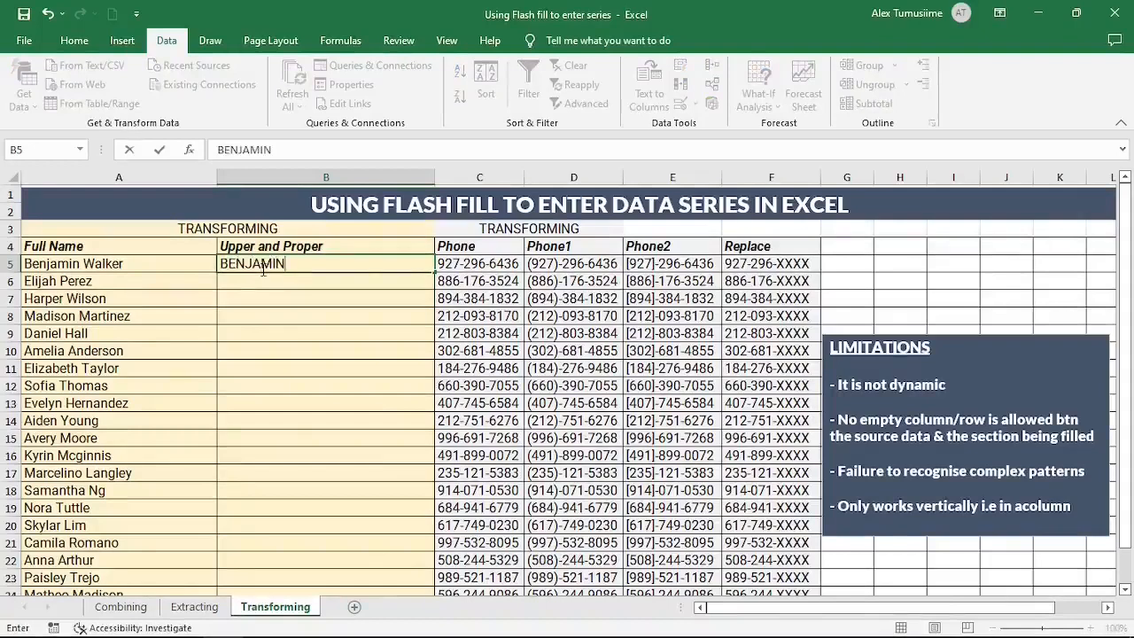
key(Return)
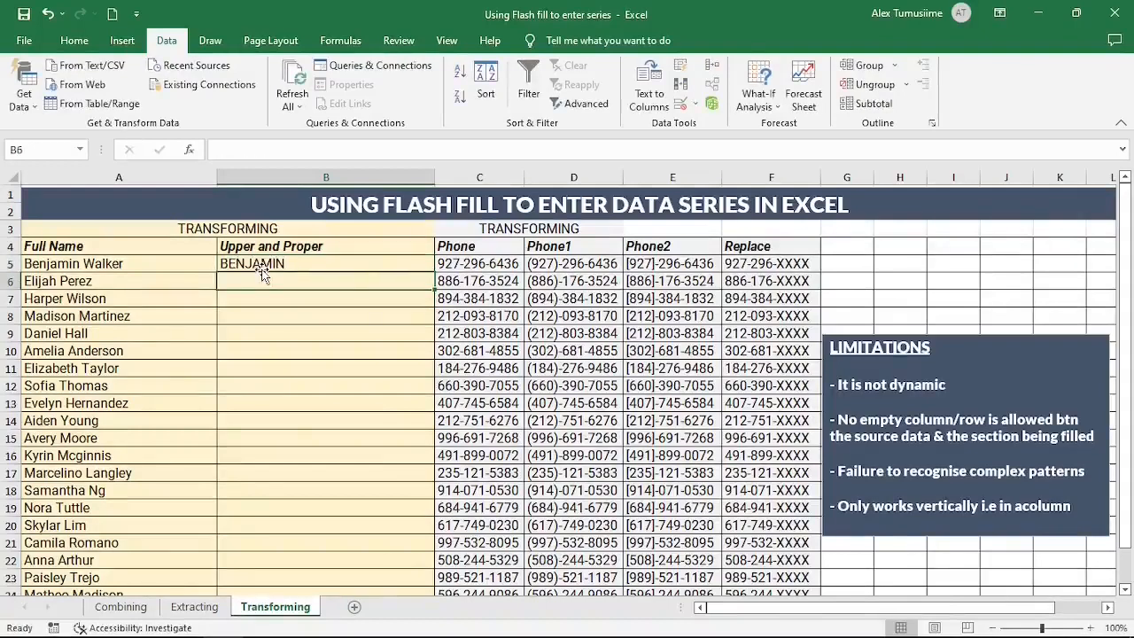
text(ELIJAH)
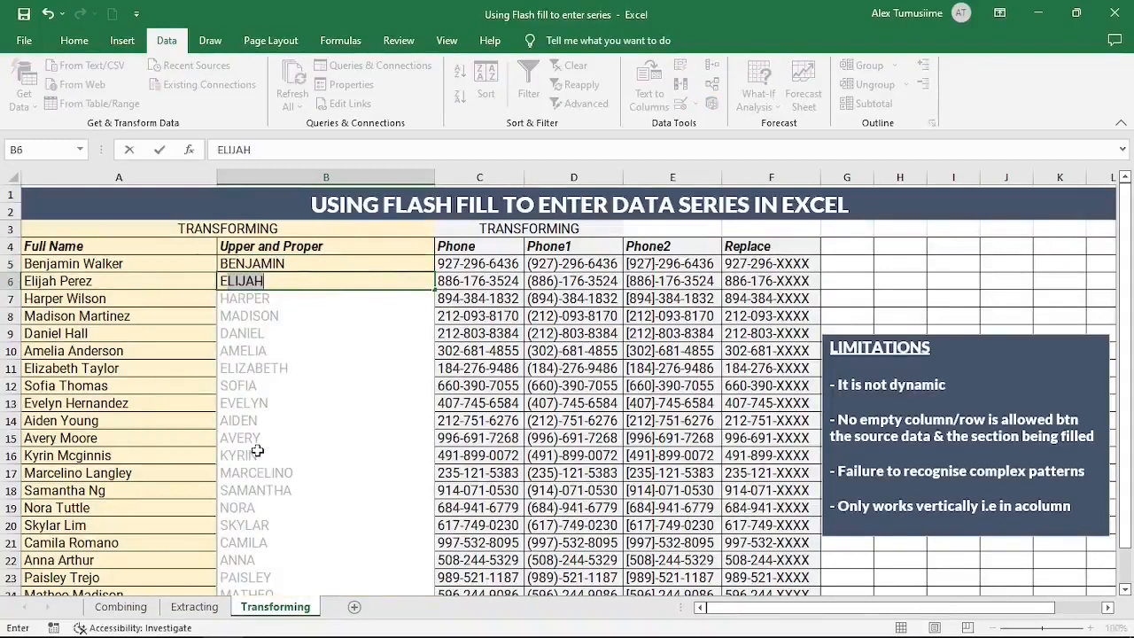
key(Return)
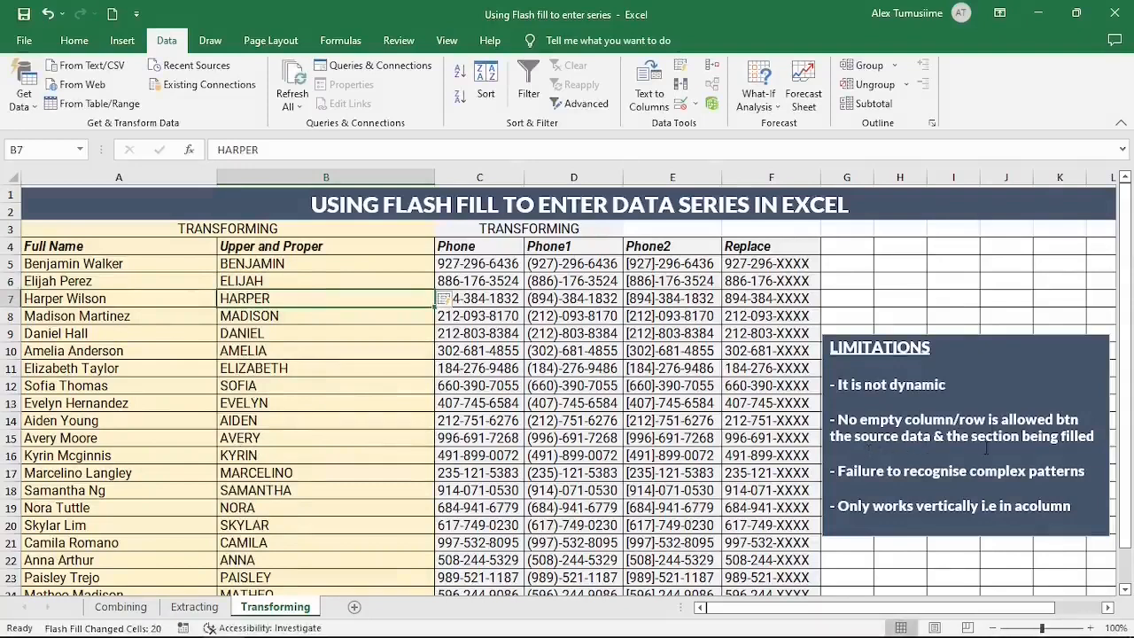
click(13, 403)
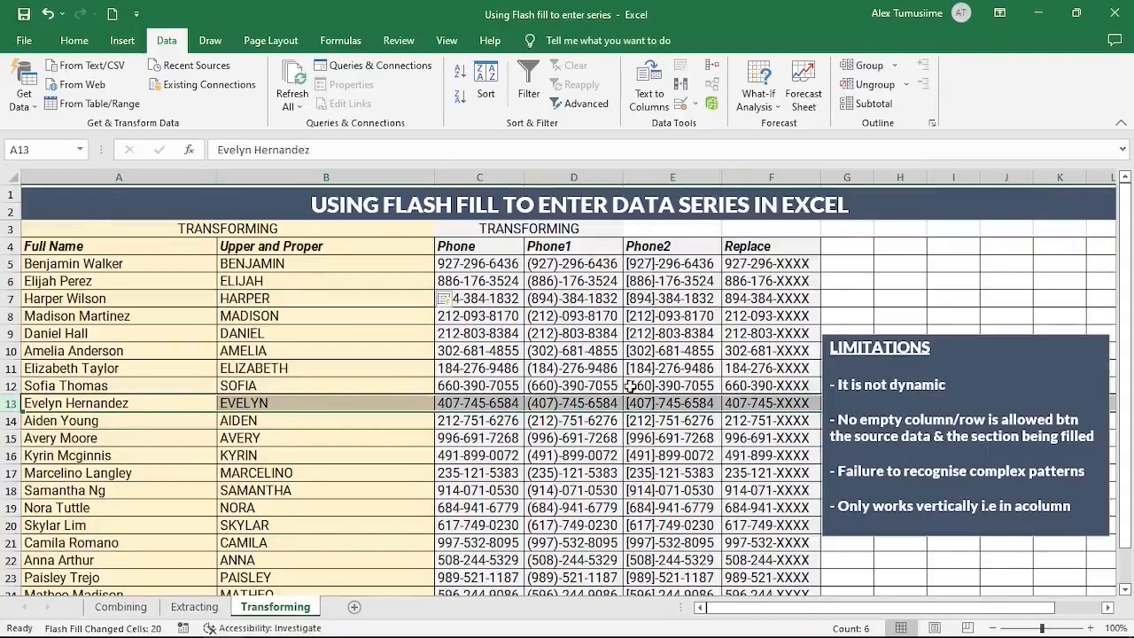
scroll(744, 458, down, 1)
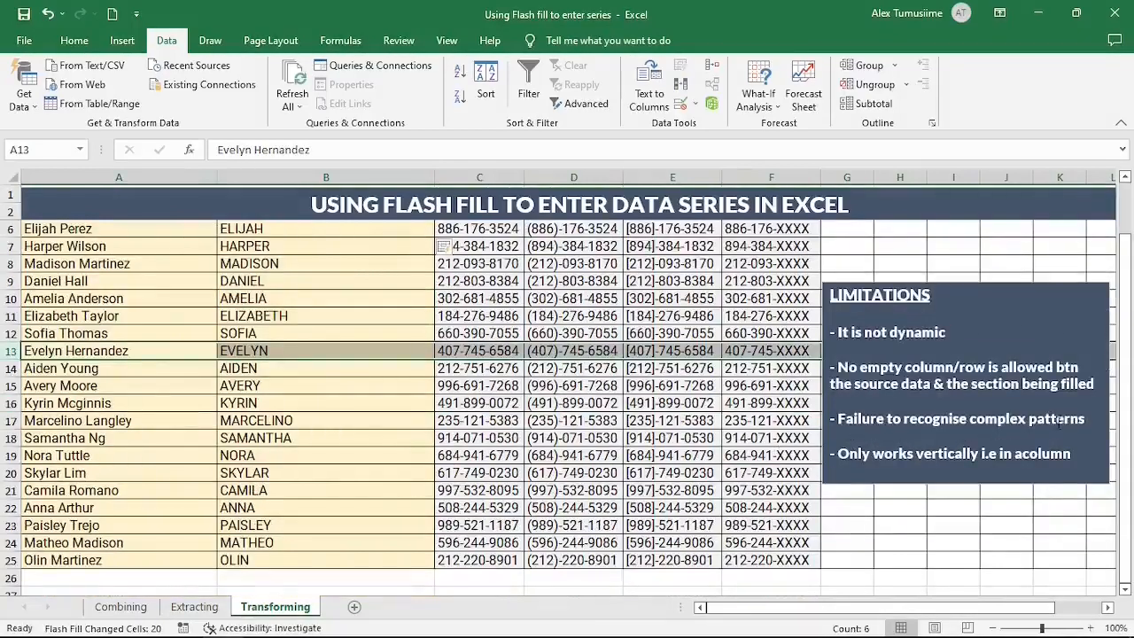
click(252, 298)
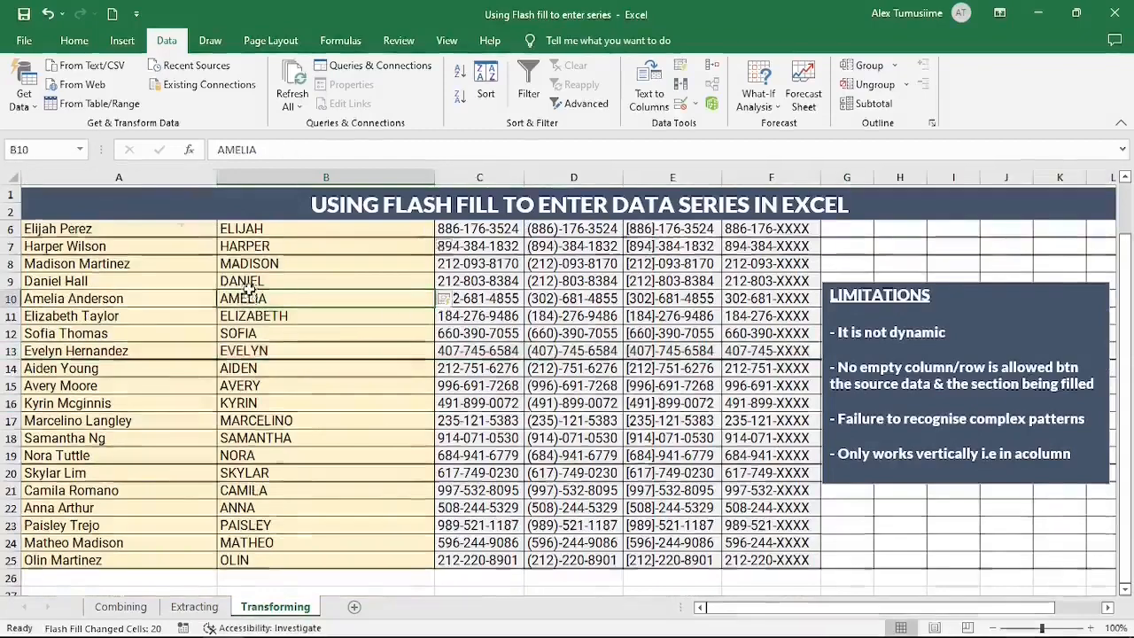
scroll(253, 293, up, 1)
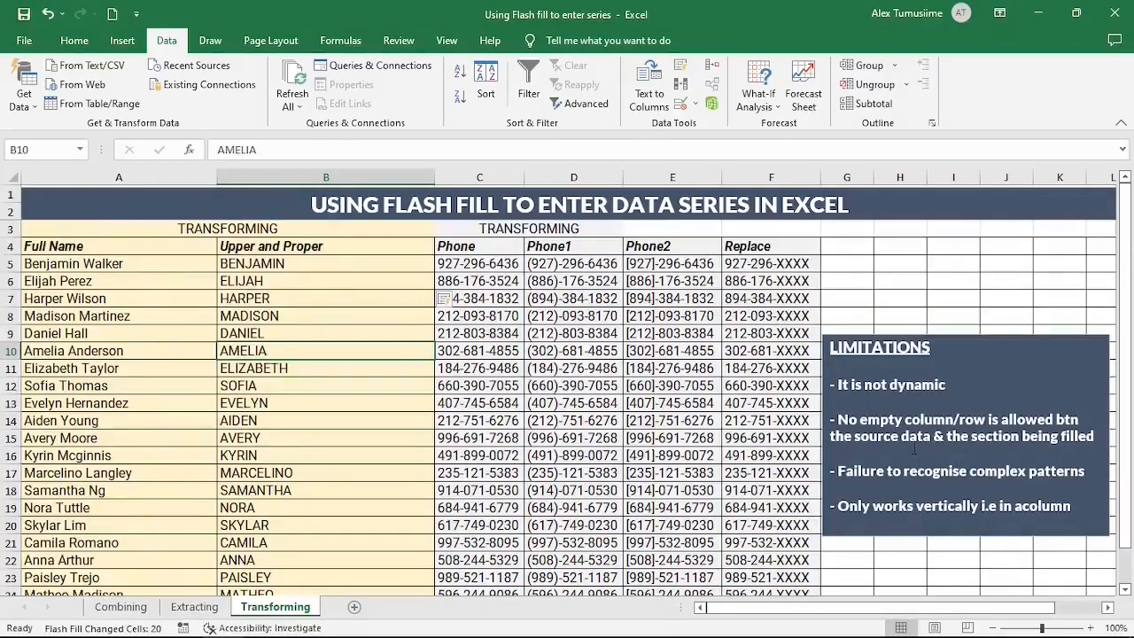
scroll(923, 468, down, 1)
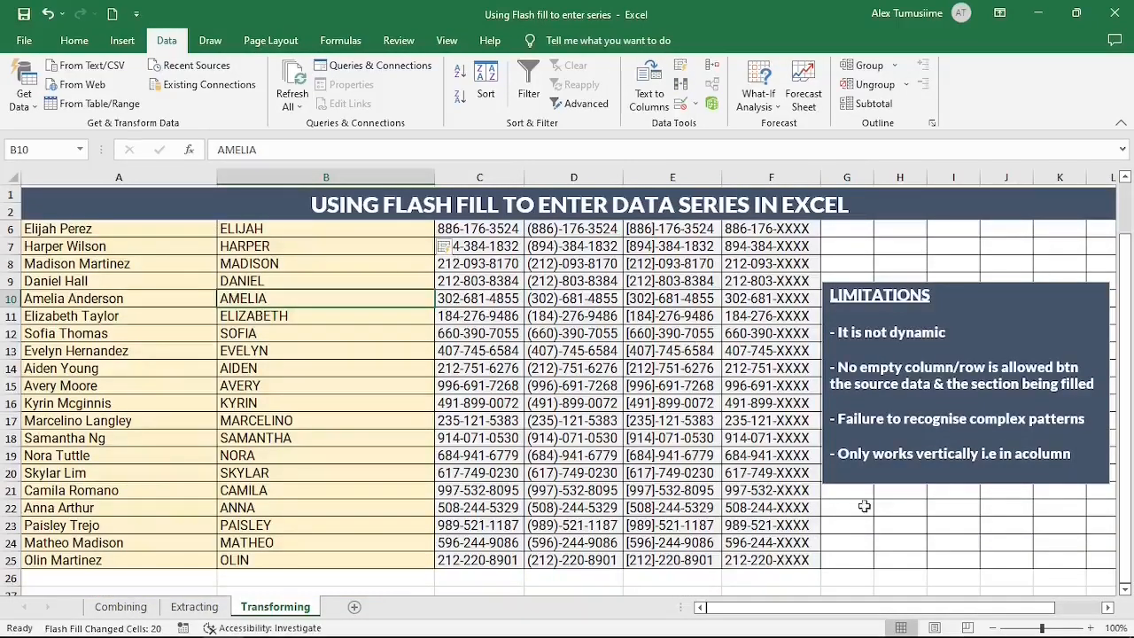
click(241, 279)
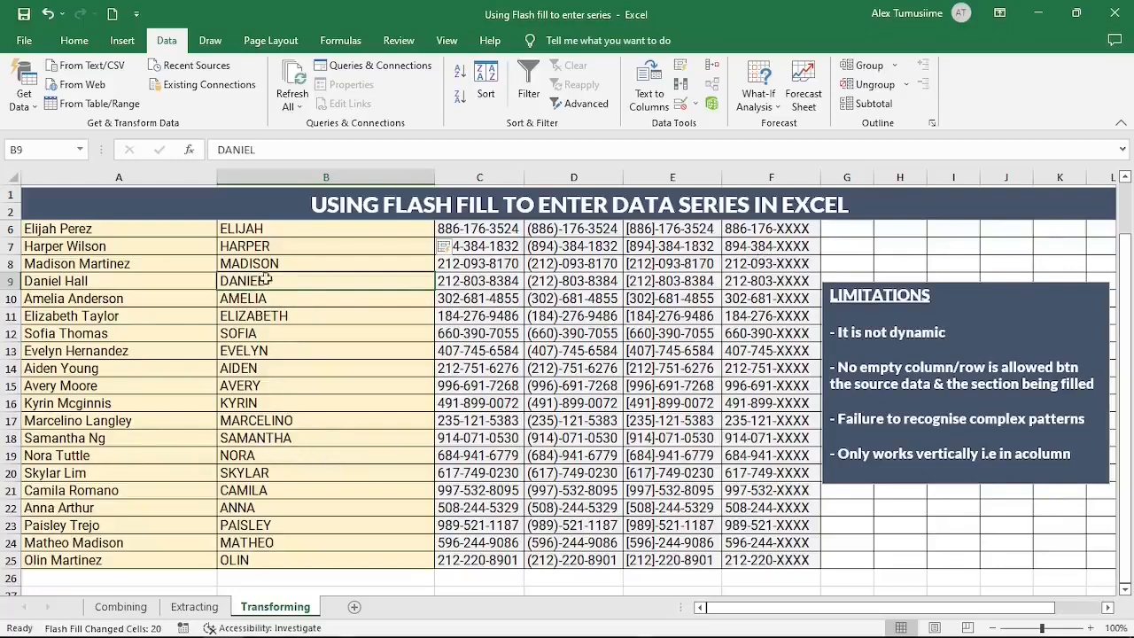
scroll(262, 266, up, 1)
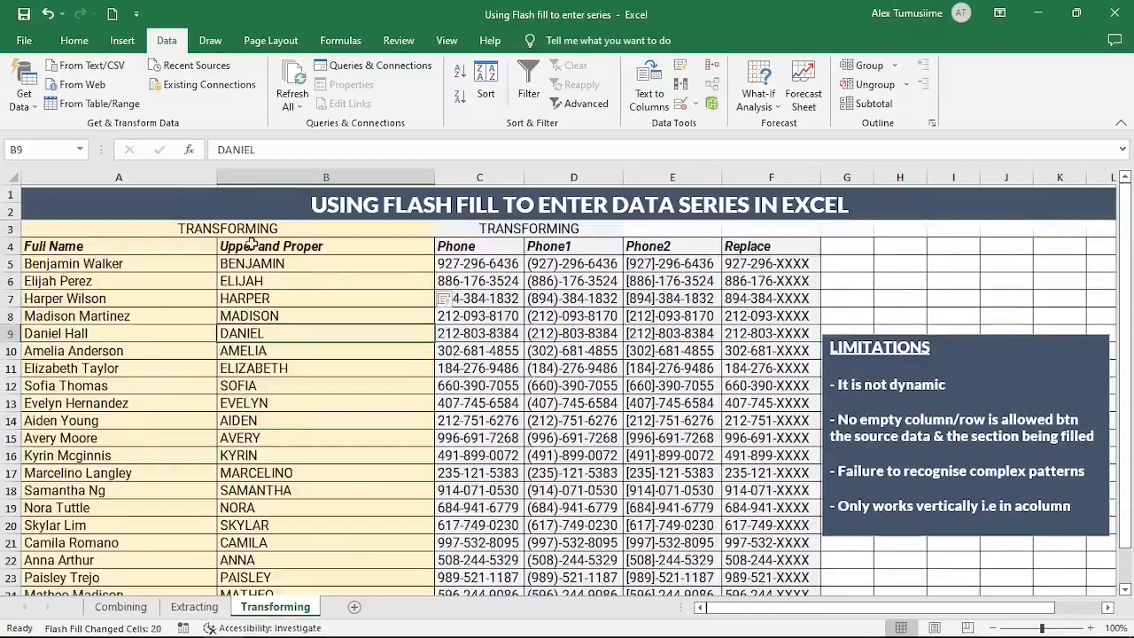
Step: Untick Automatically Flash Fill in Excel's Advanced options and apply the change
click(24, 42)
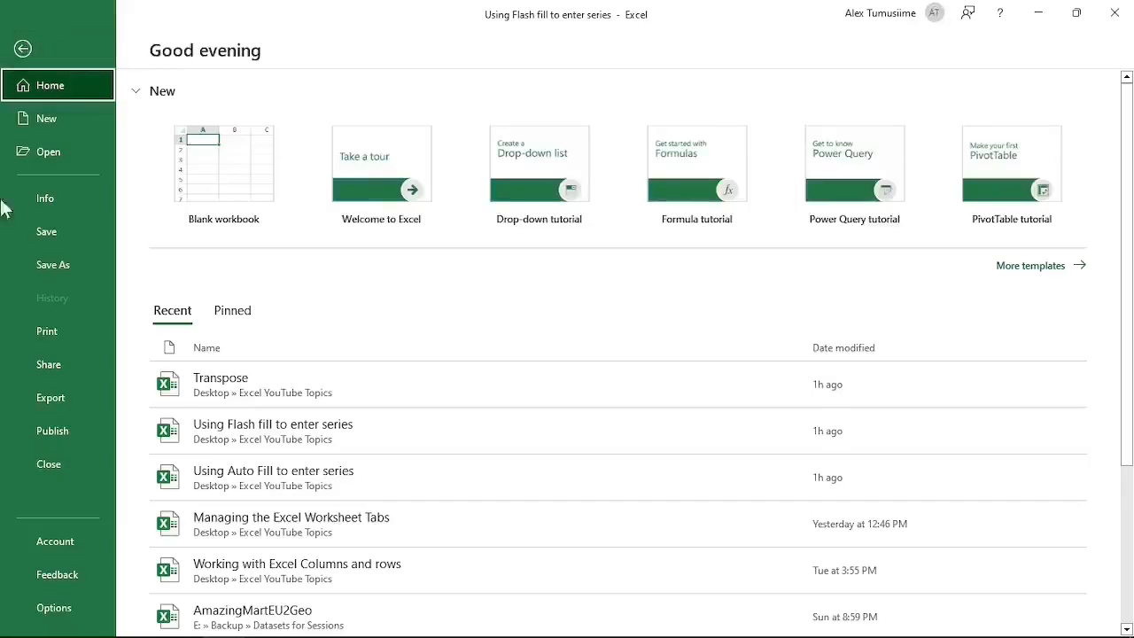
click(53, 609)
click(265, 237)
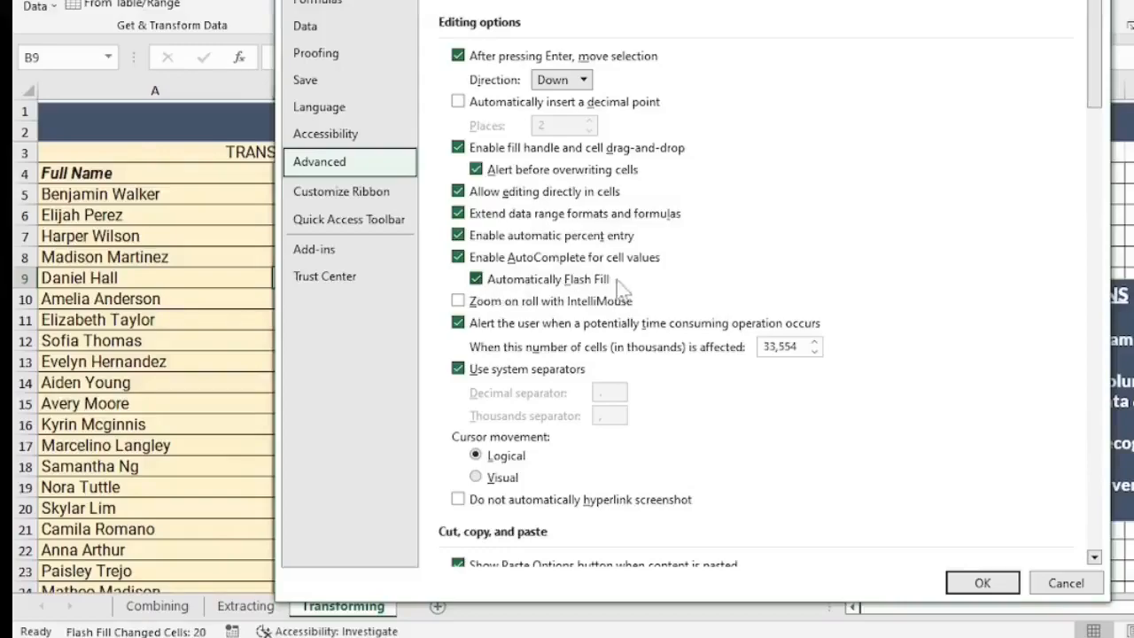
click(477, 279)
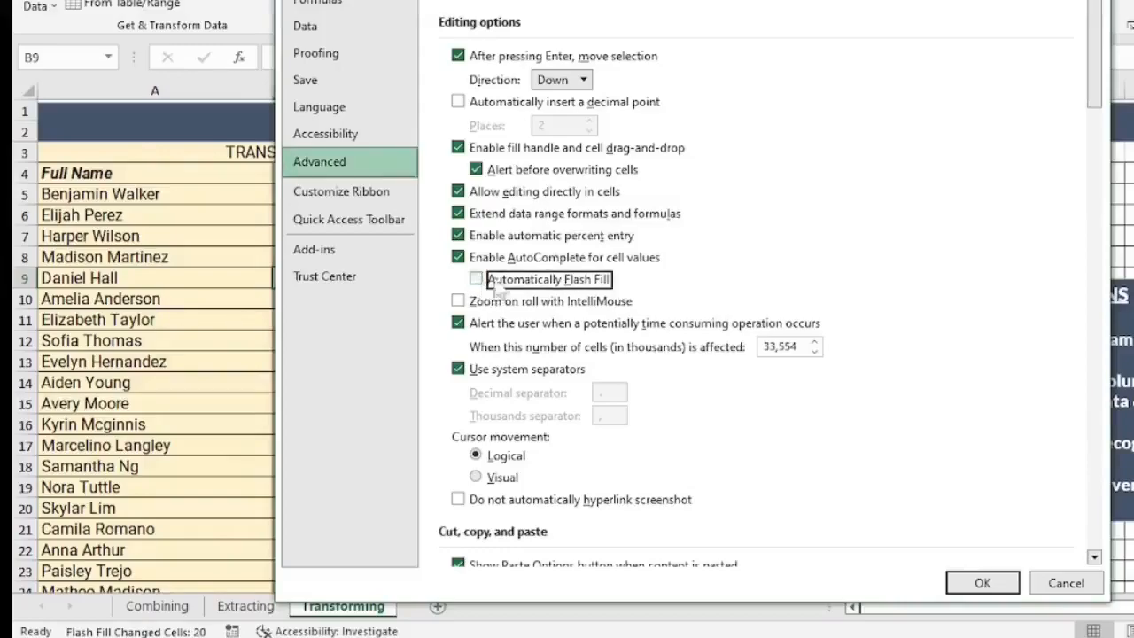
click(980, 583)
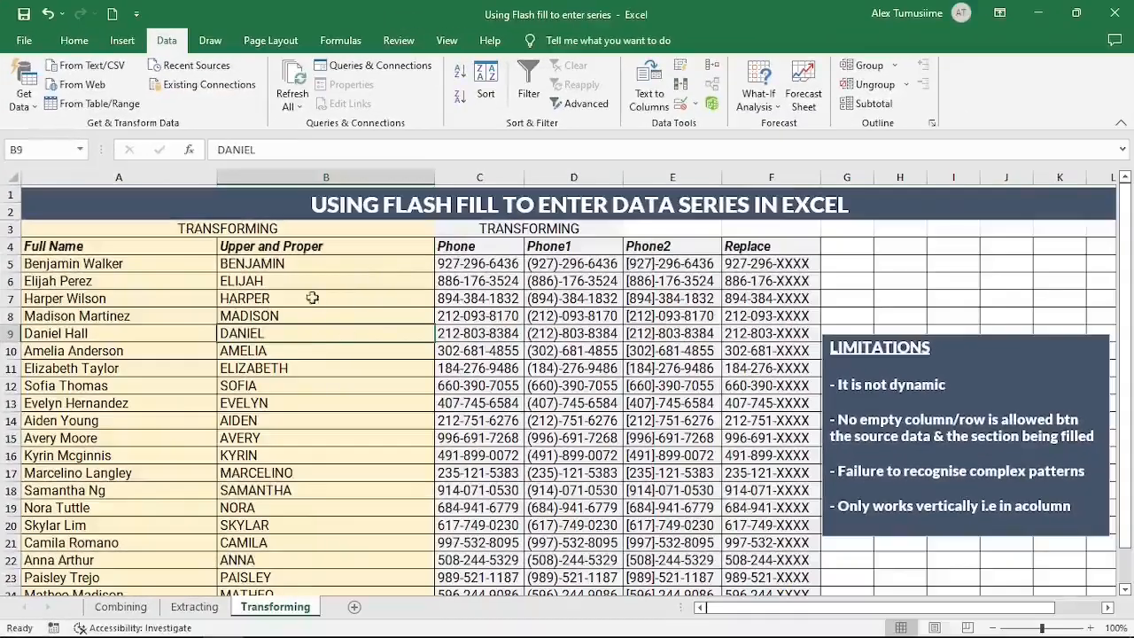
Step: Clear the uppercase first names from B5:B24
drag(305, 264, 341, 560)
key(Delete)
scroll(222, 338, up, 1)
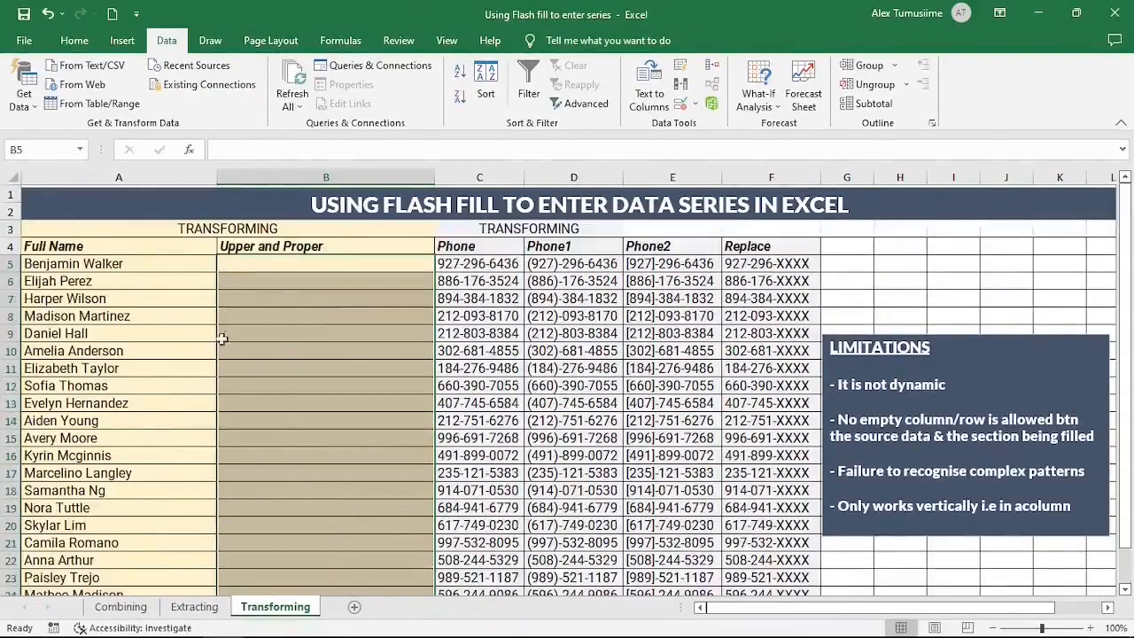
Step: Type BENJAMIN in B5, ELIJAH in B6 and start 'H' in B7, with nothing auto-filled
click(265, 259)
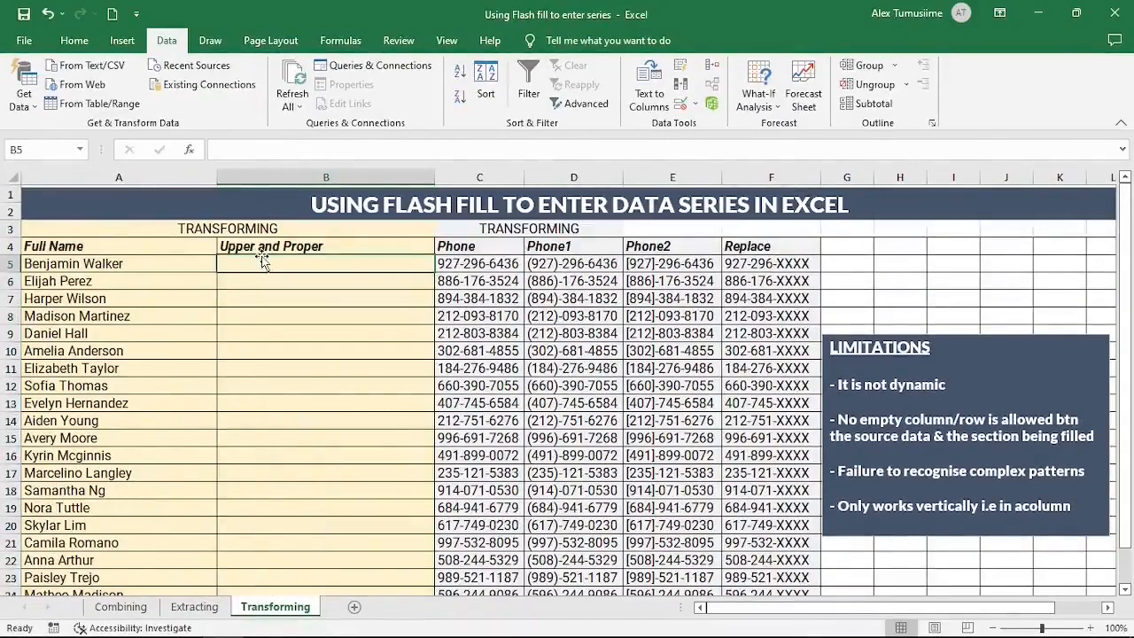
text(BENJAMIN)
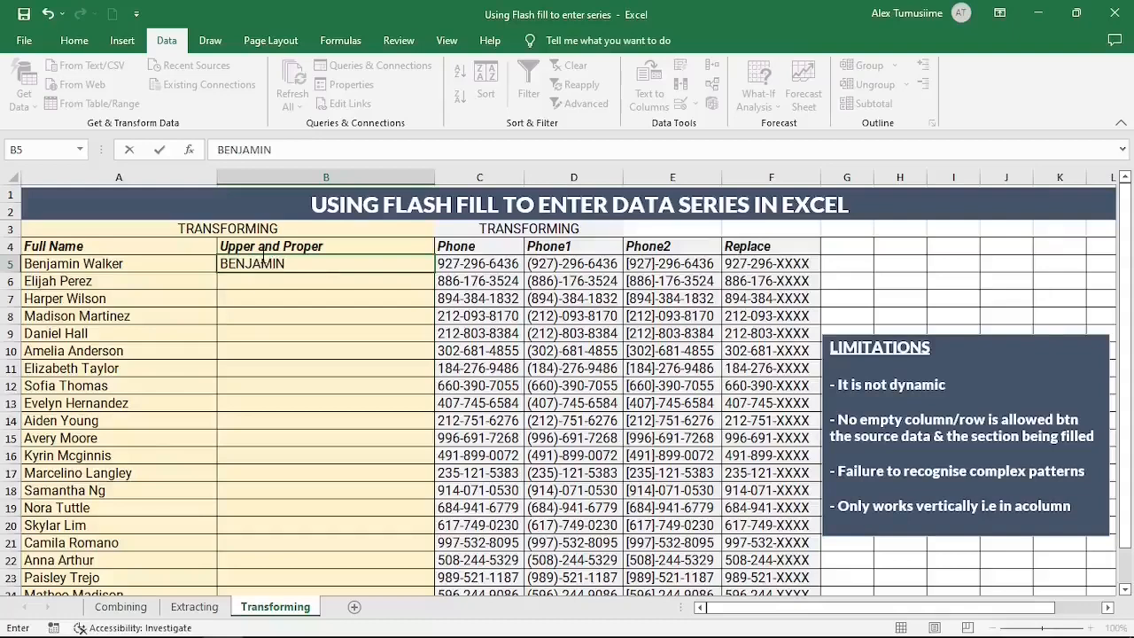
key(Return)
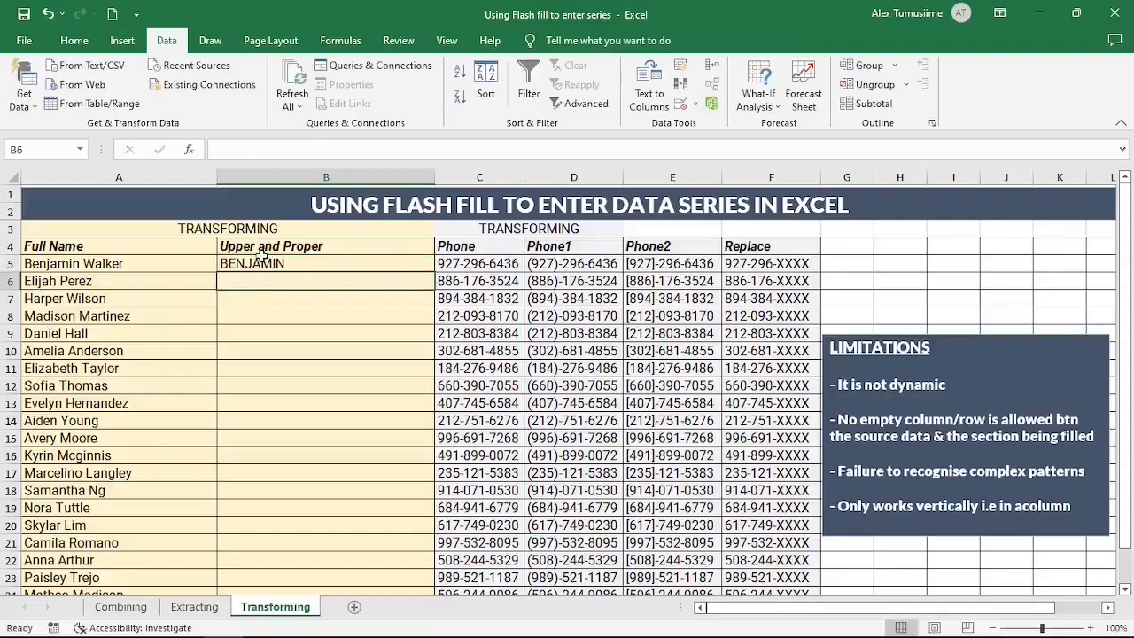
text(ELIJA)
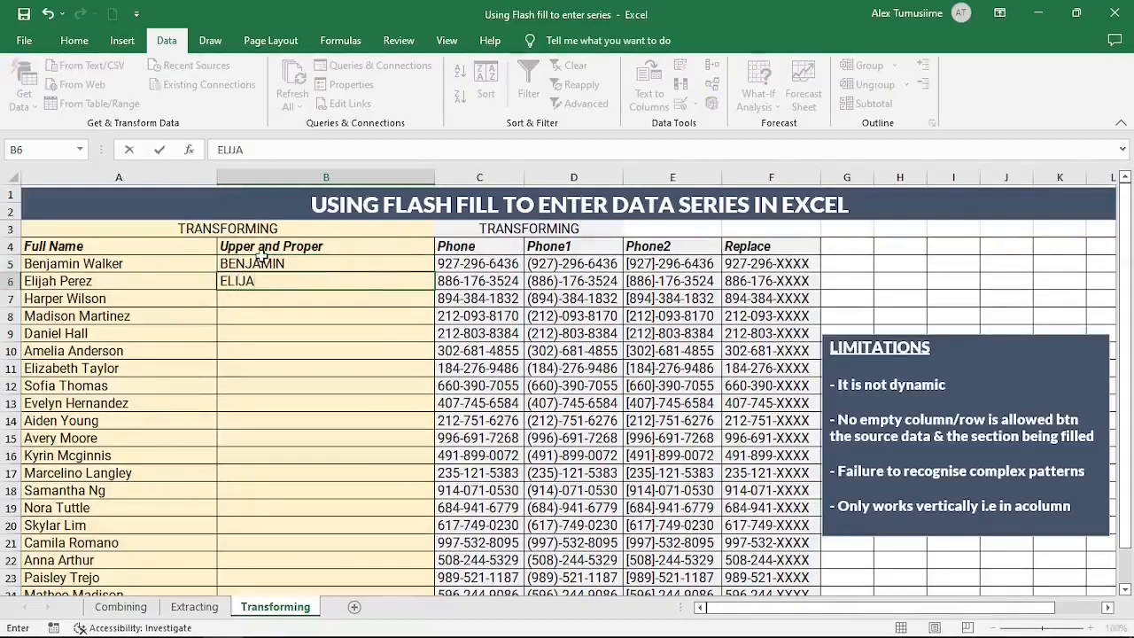
text(H)
key(Return)
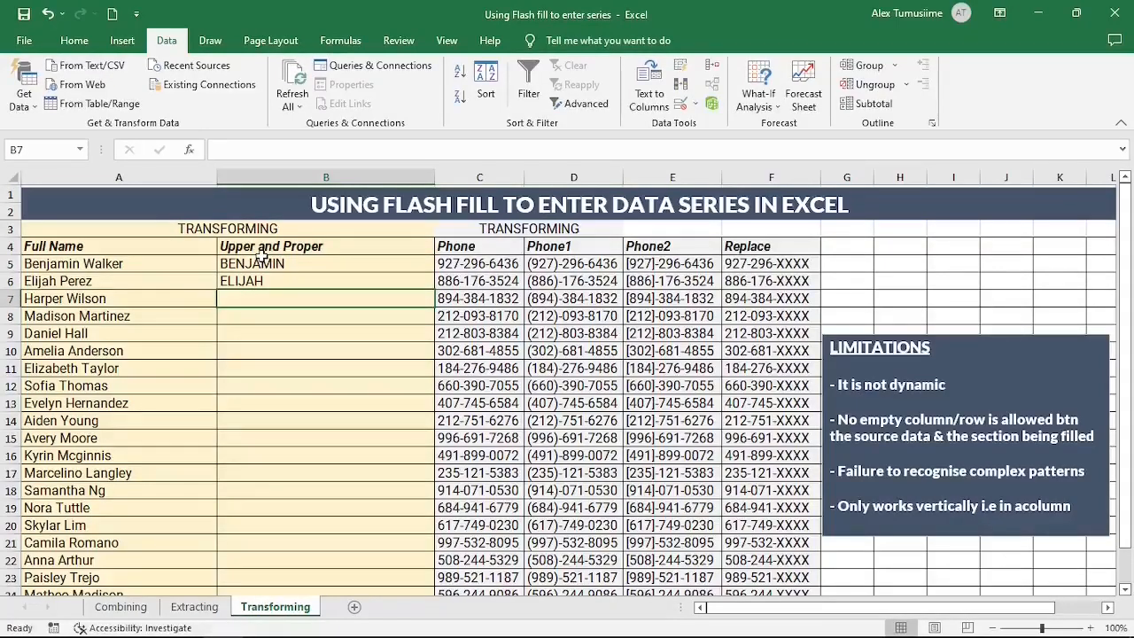
text(HA)
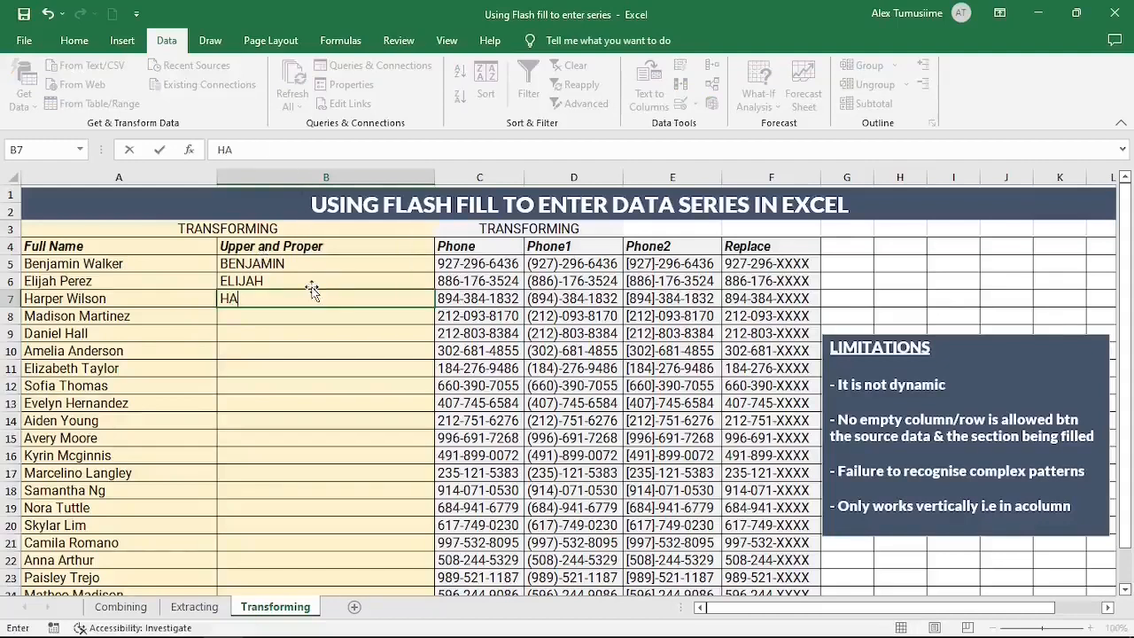
click(24, 41)
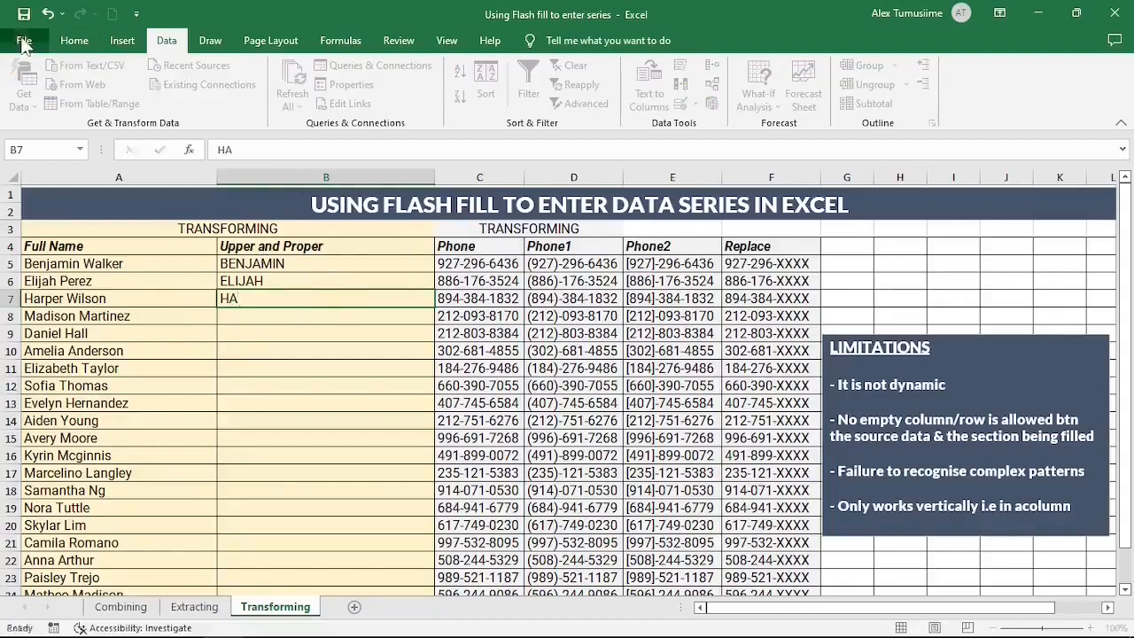
Step: Re-enable Automatically Flash Fill in Excel's Advanced options
click(58, 608)
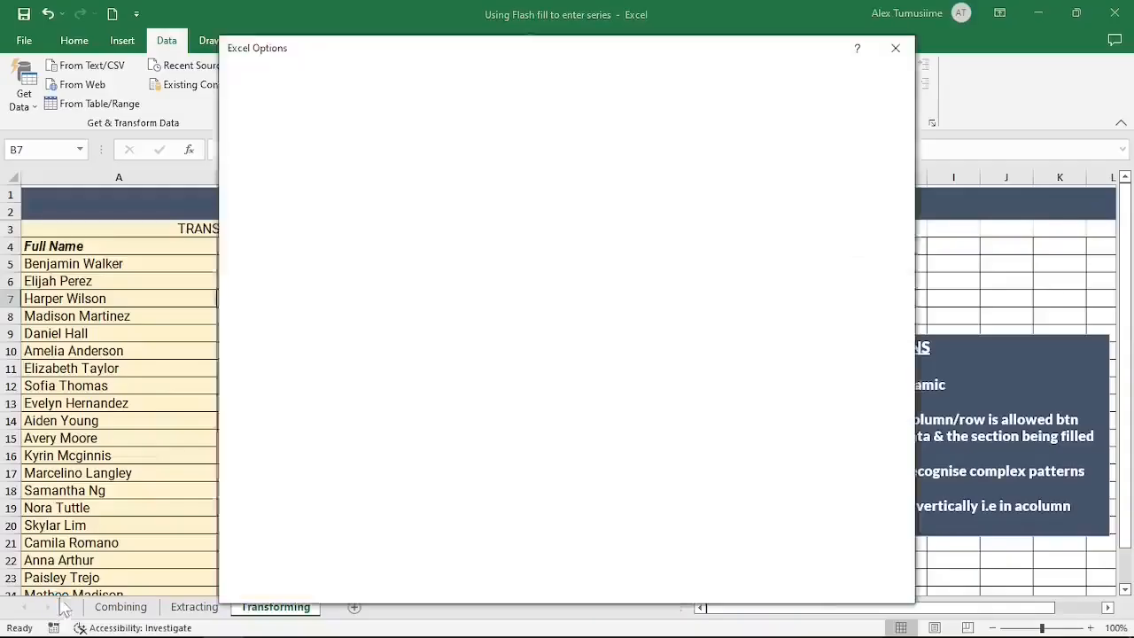
click(269, 237)
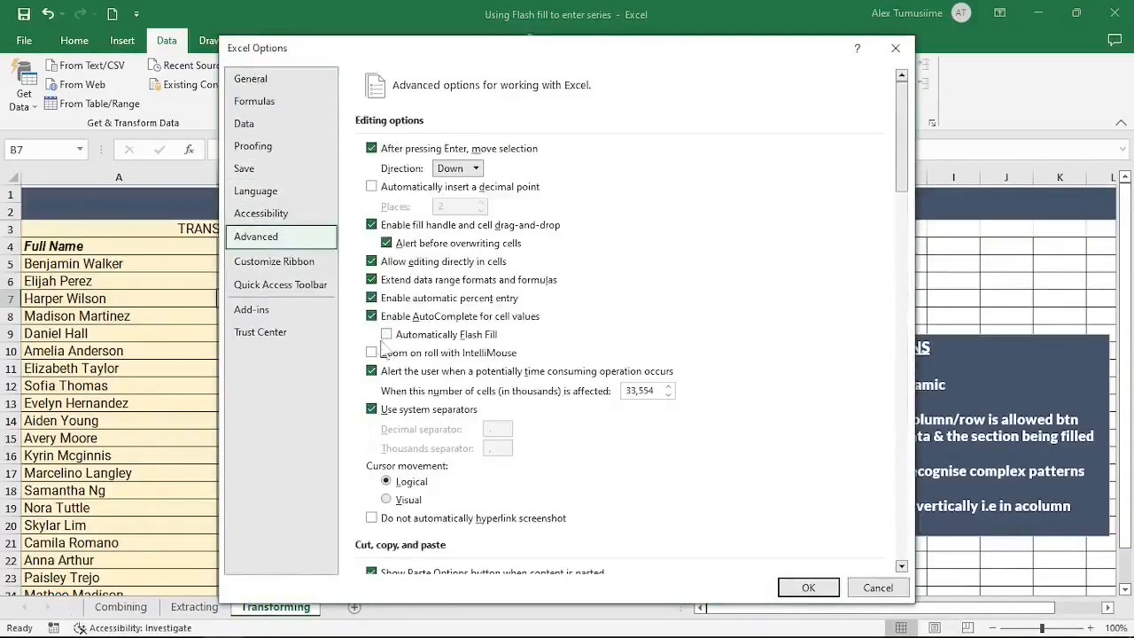
click(387, 334)
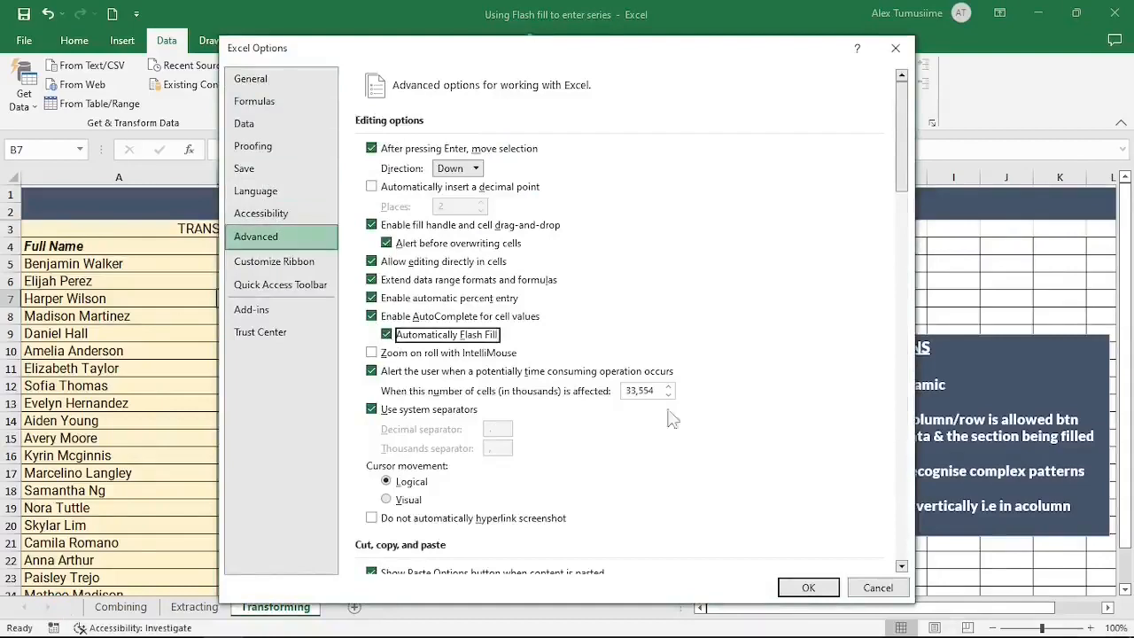
click(802, 587)
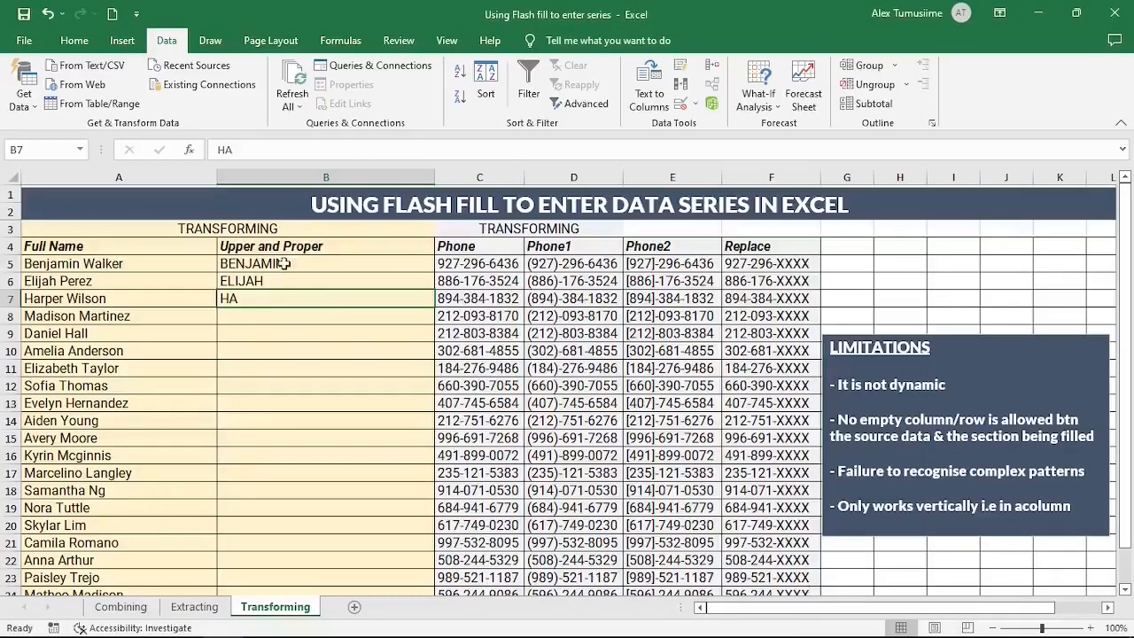
Step: Clear B5:B7, retype BENJAMIN and ELIJAH, and accept the uppercase first-name suggestions
drag(265, 263, 287, 303)
key(Delete)
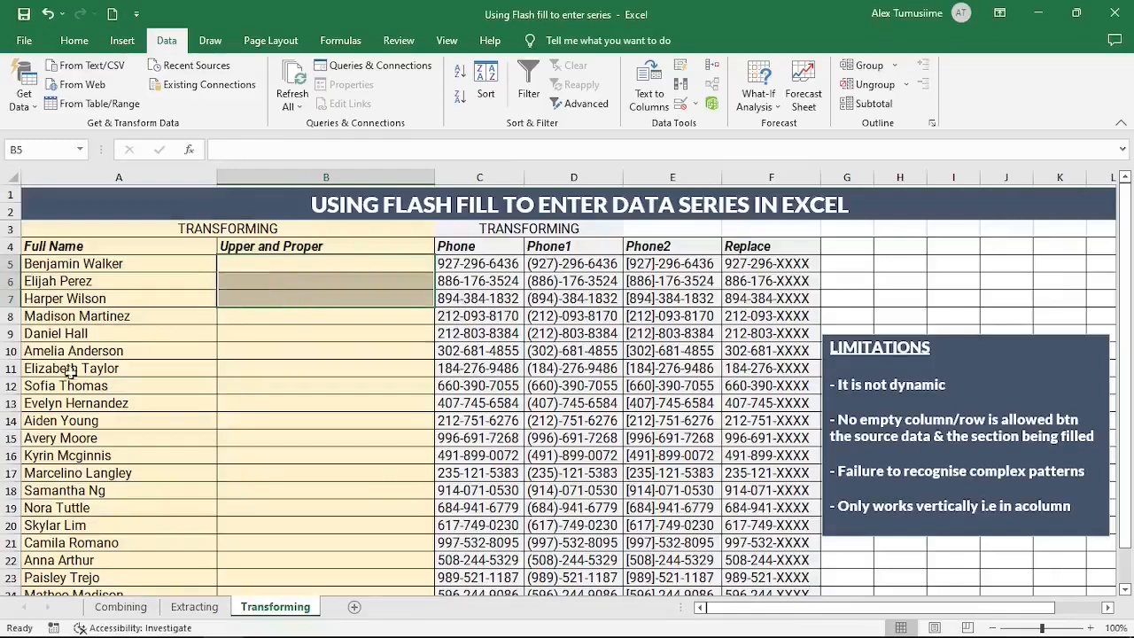
click(259, 265)
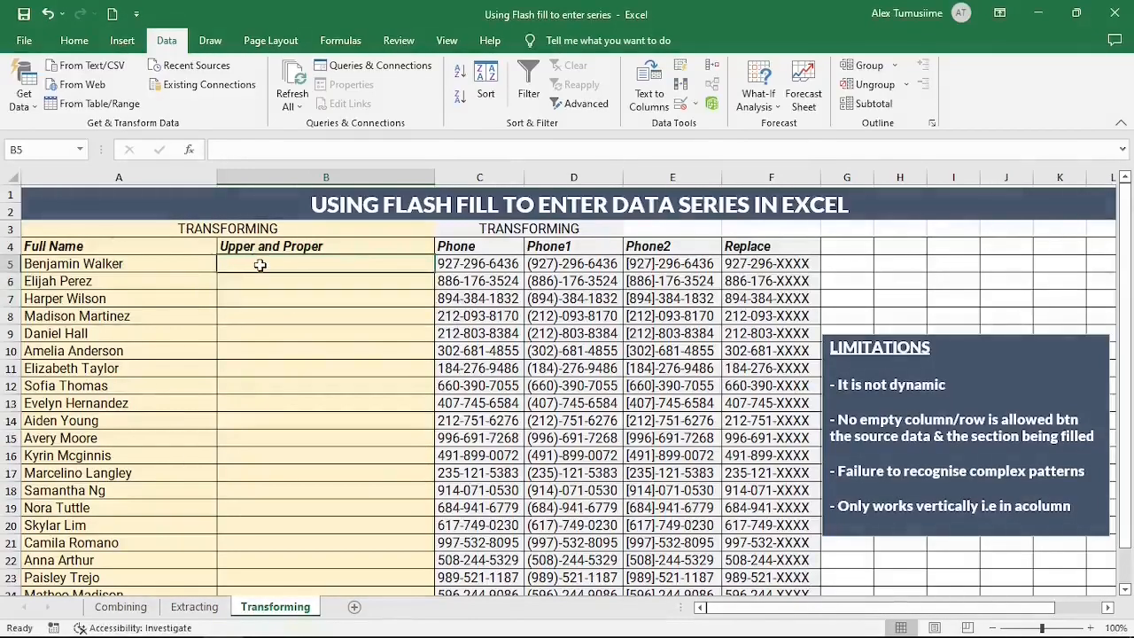
text(BENJAMI)
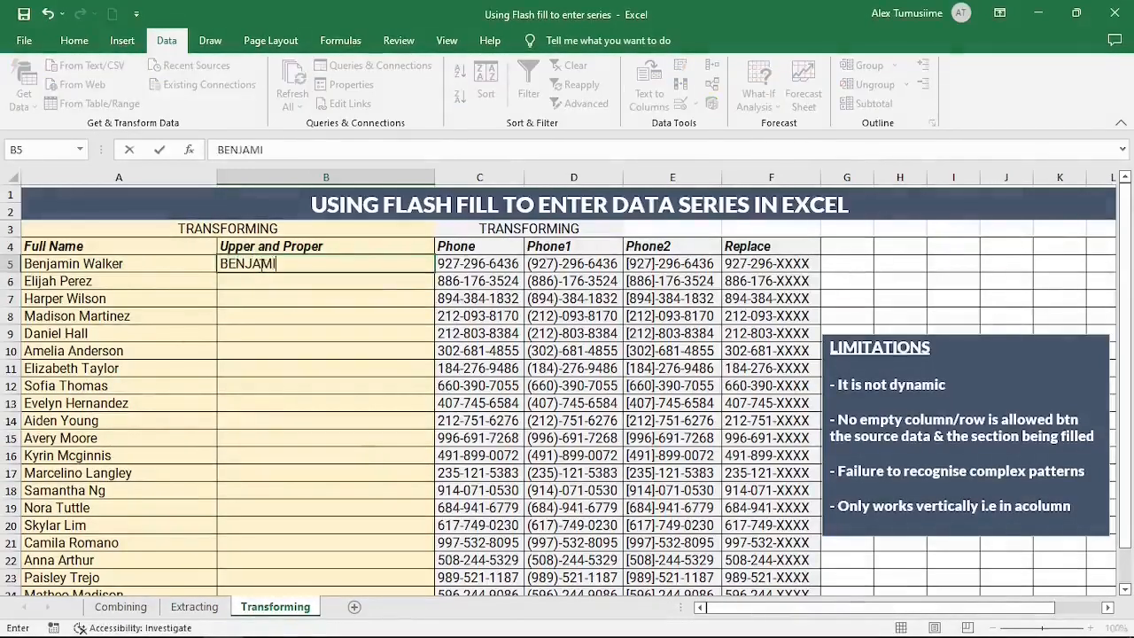
text(N)
key(Return)
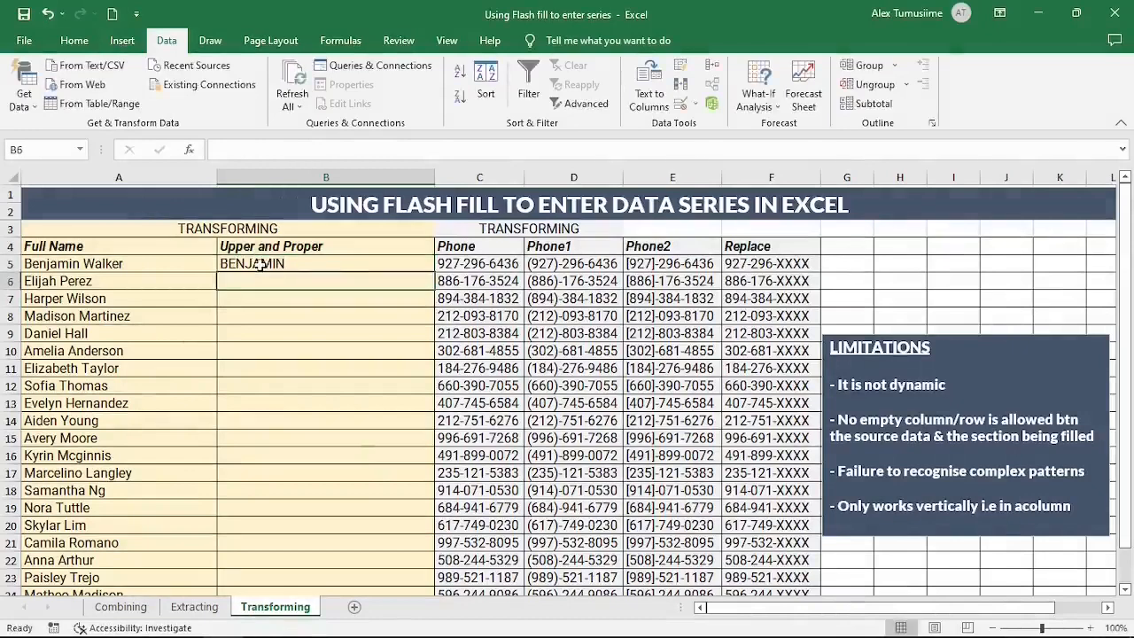
text(ELIJAH)
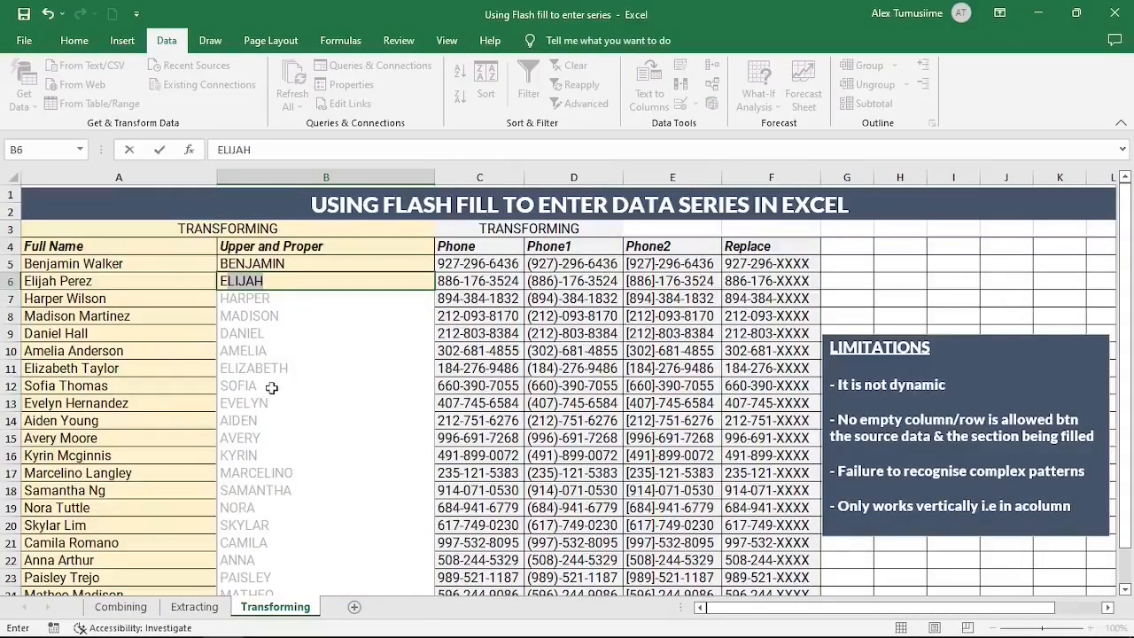
click(159, 341)
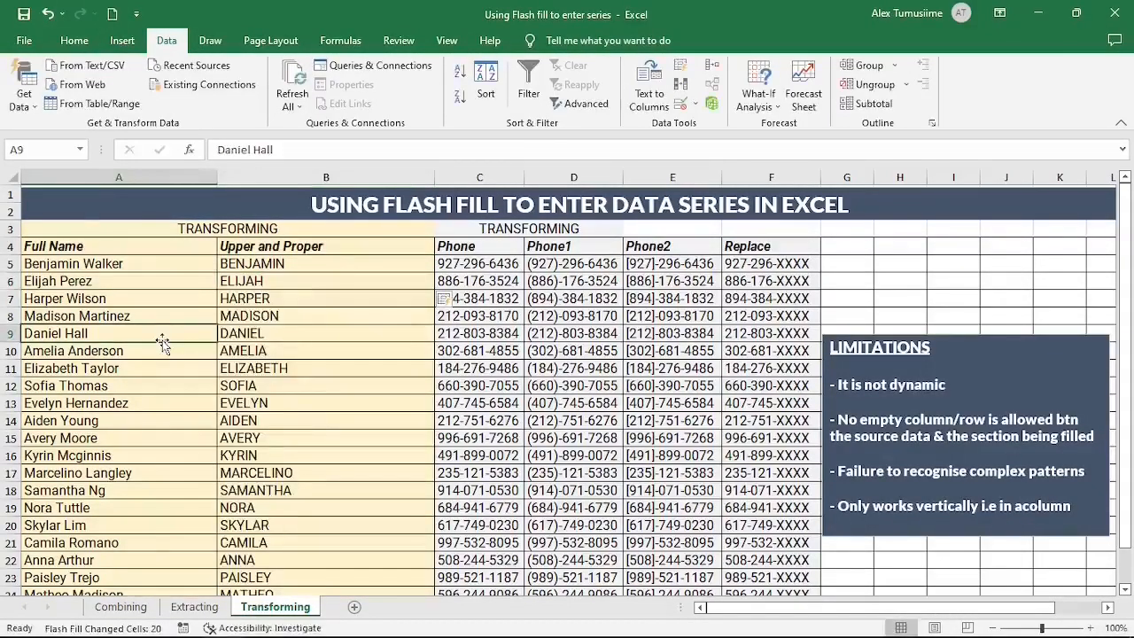